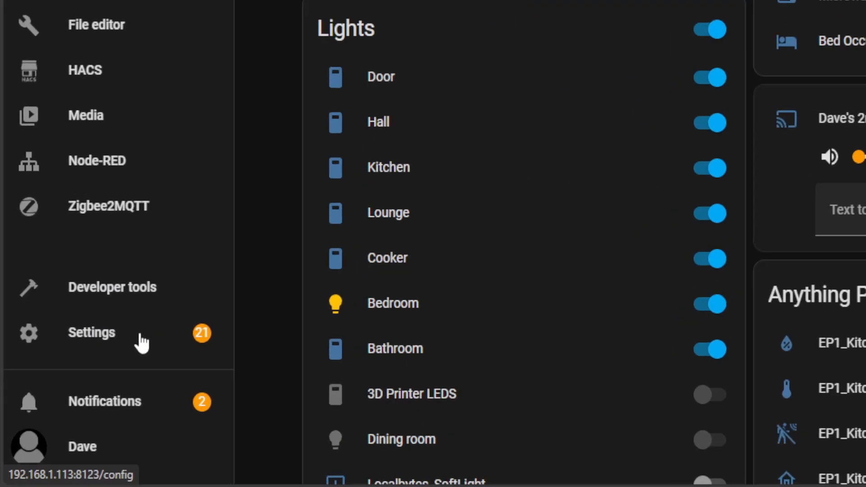
Search the add-on store for "zigbee", view the already installed Zigbee2MQTT add-on, and return to the unfiltered store
left_click(71, 412)
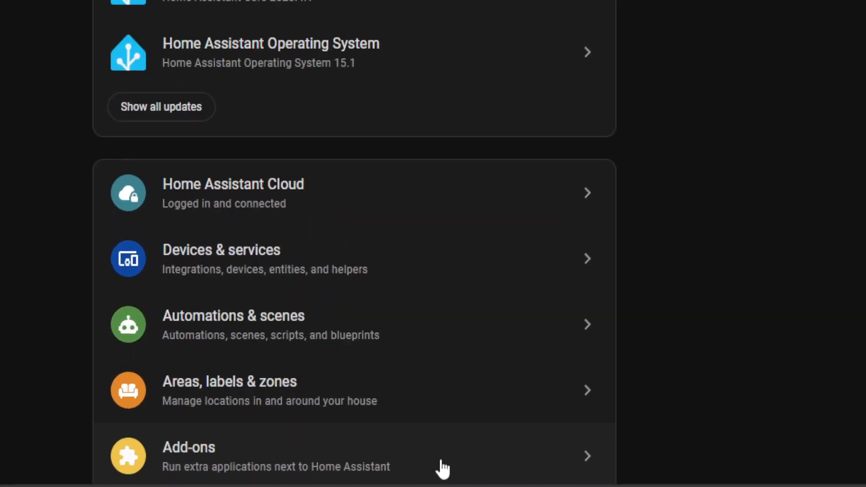
left_click(534, 477)
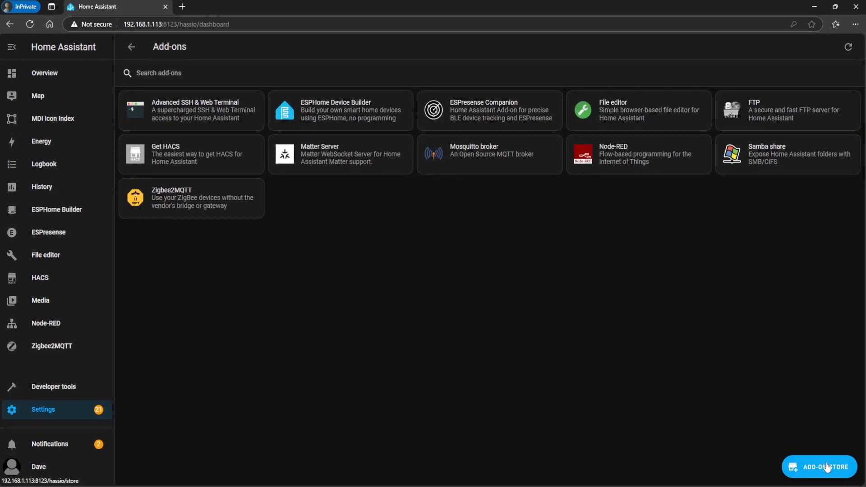
left_click(807, 465)
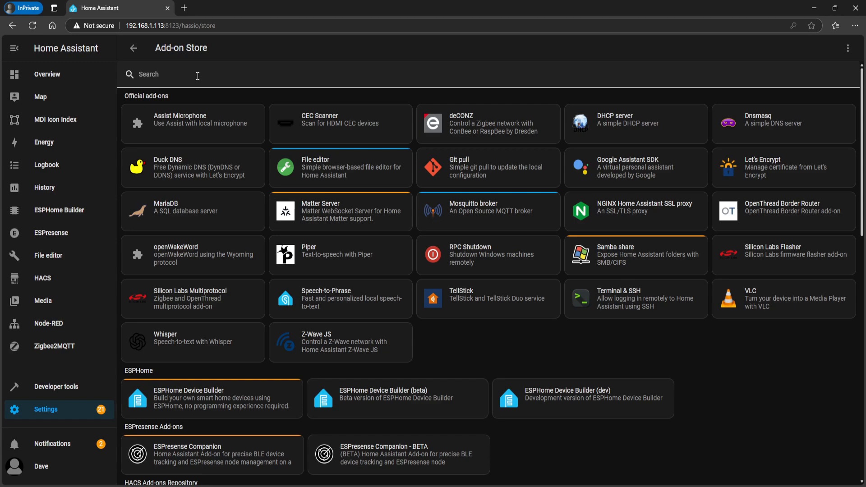
left_click(197, 76)
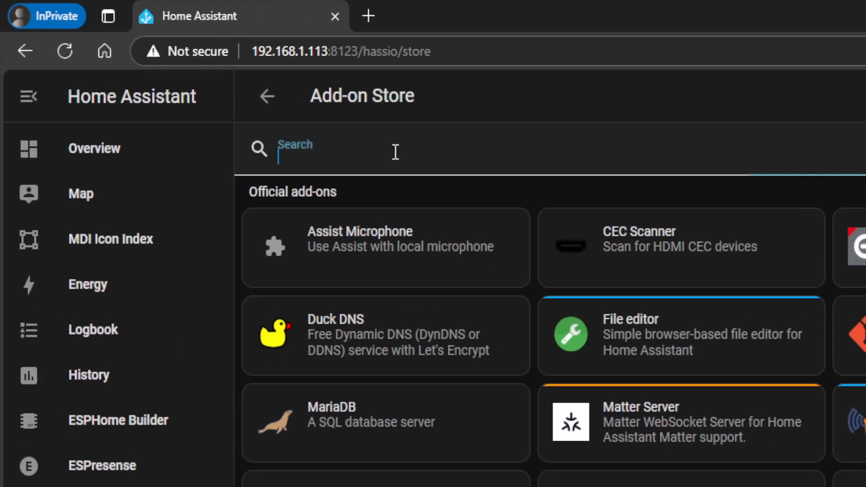
type("zigbee")
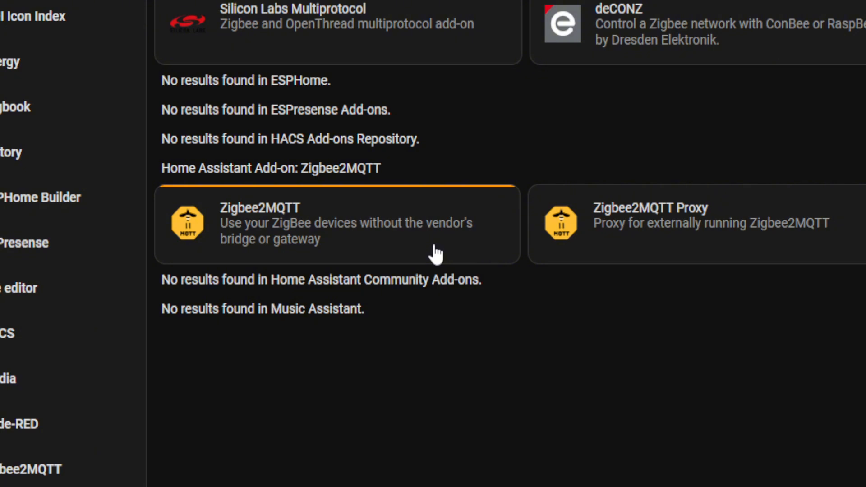
left_click(436, 255)
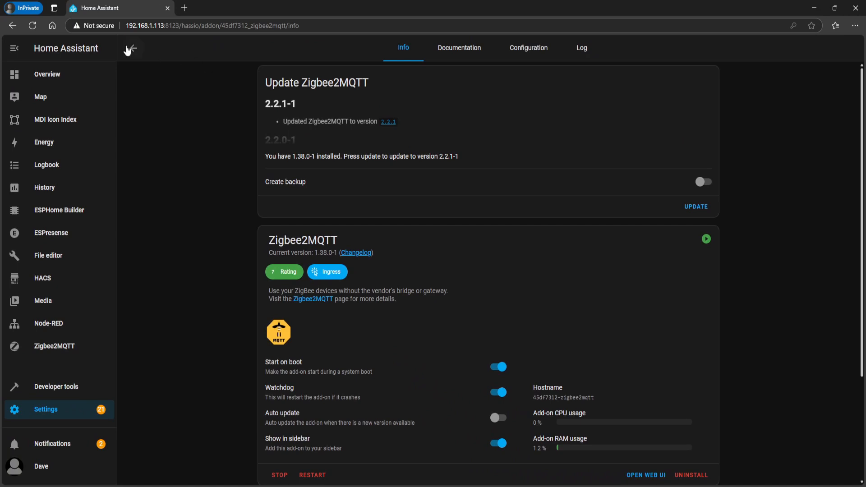
left_click(127, 49)
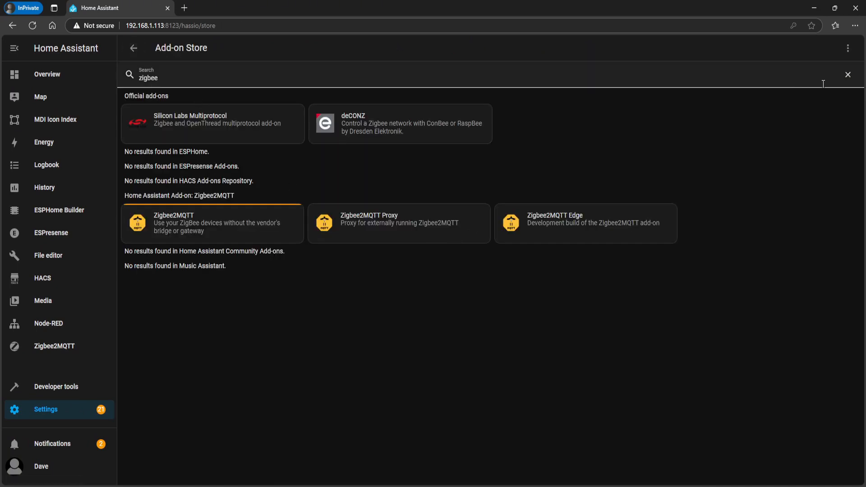
left_click(847, 76)
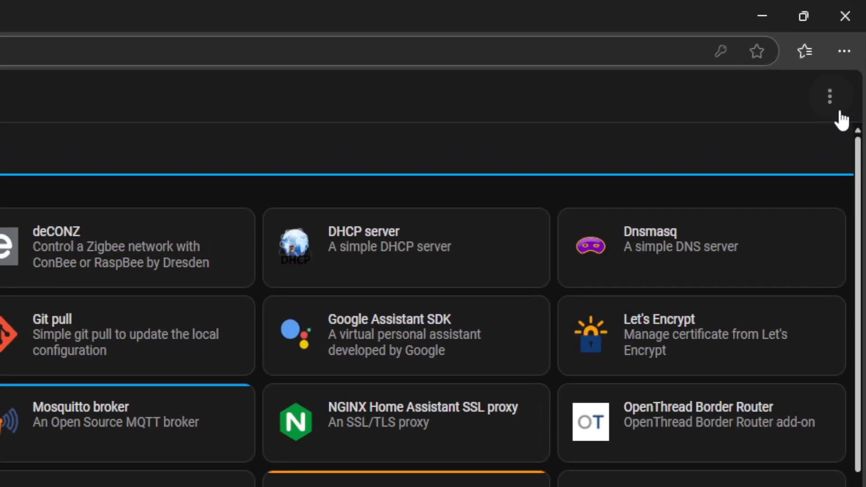
left_click(839, 113)
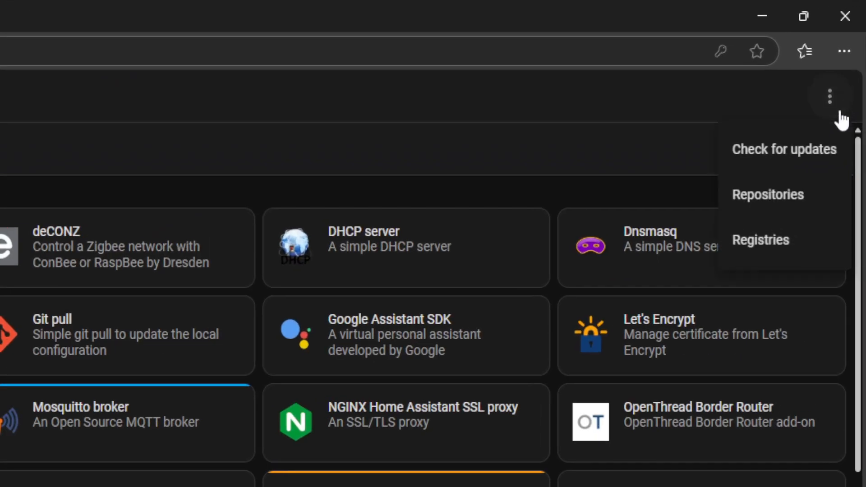
left_click(829, 197)
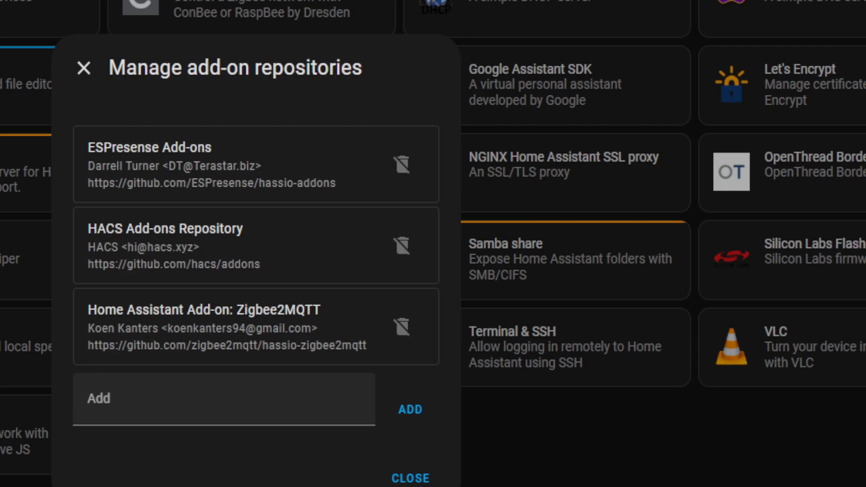
left_click(102, 408)
type("https://github.com/zigbee2mqtt/hassio-zigbee2mqtt/")
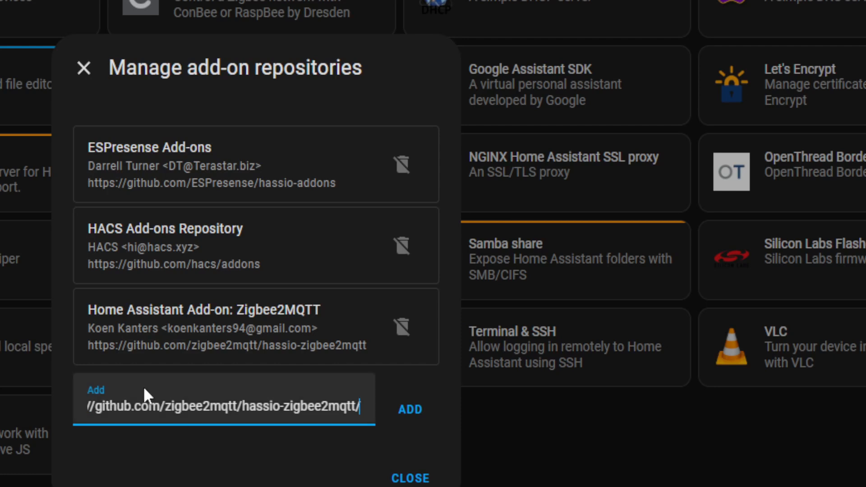
left_click_drag(172, 408, 88, 406)
left_click(111, 406)
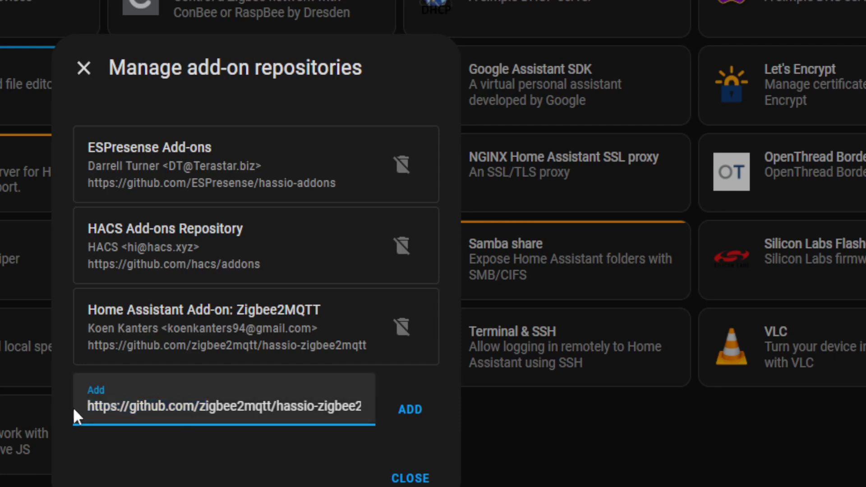
left_click(326, 404)
key("End")
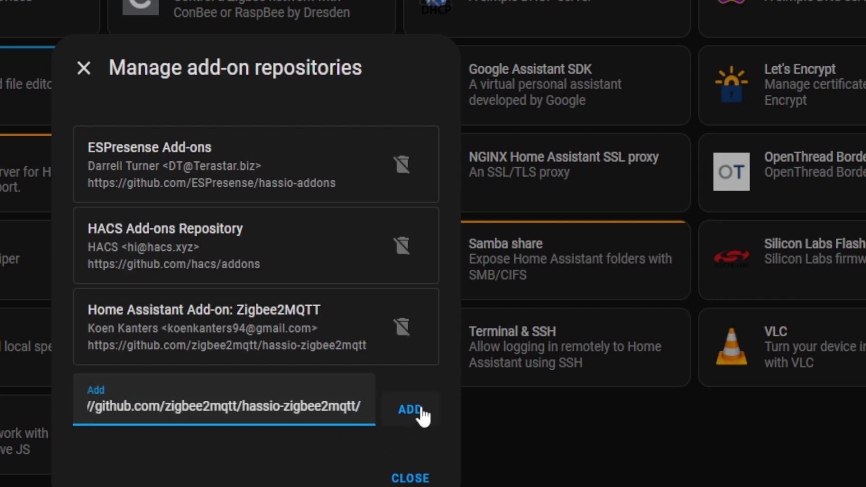
left_click(421, 428)
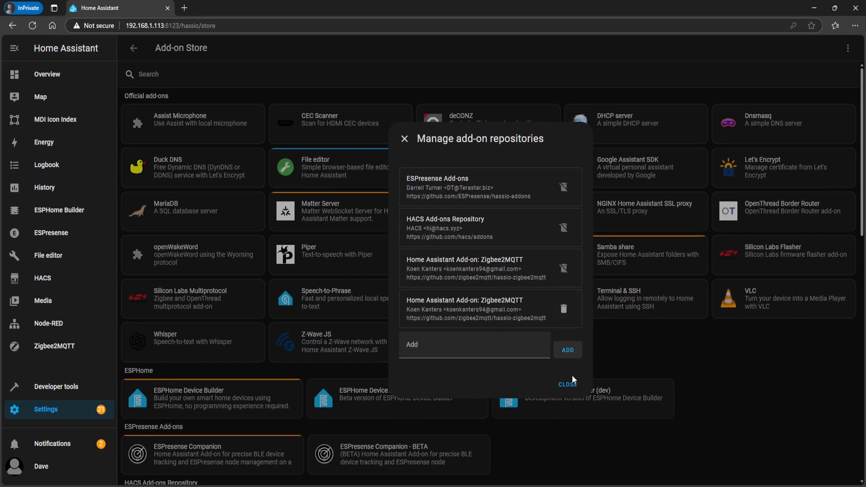
left_click(571, 385)
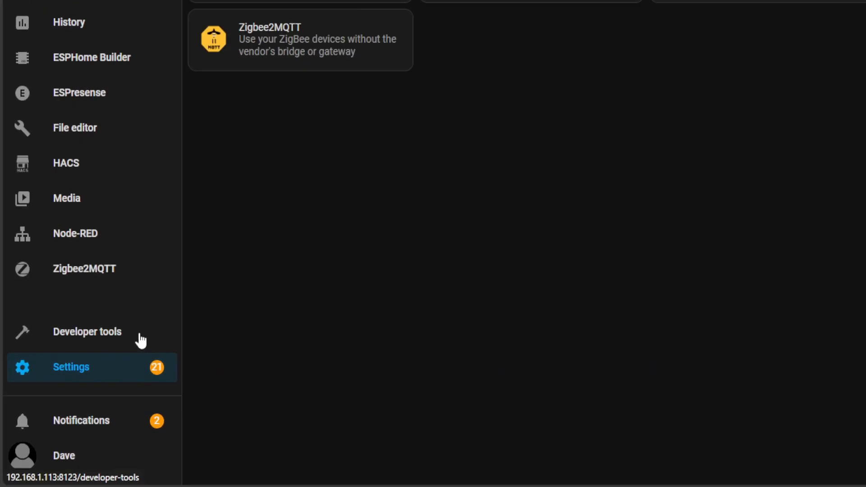
Restart Home Assistant with a full restart from the developer tools
left_click(92, 387)
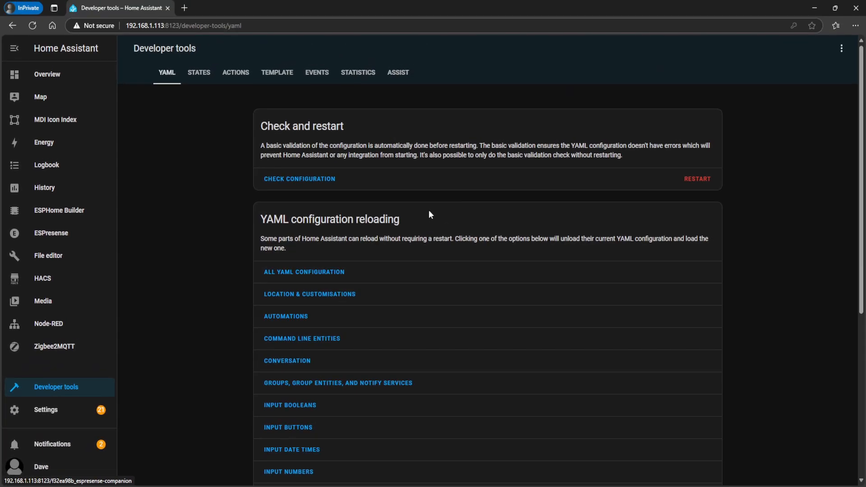
left_click(703, 188)
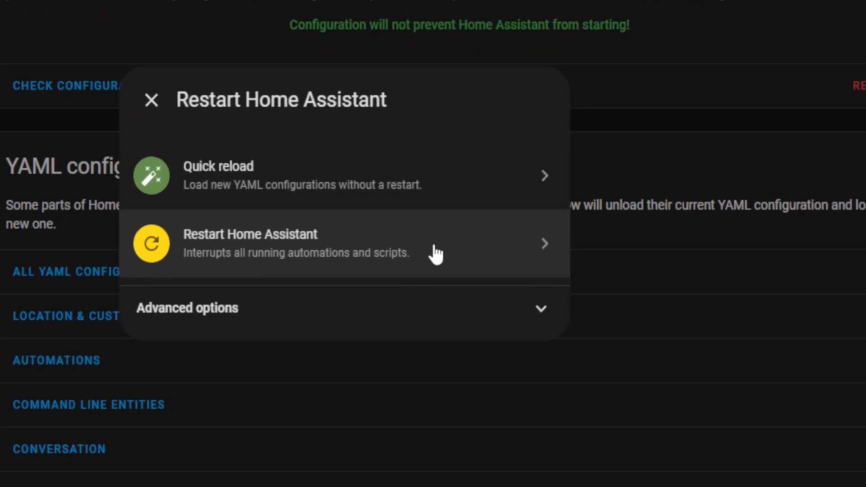
left_click(435, 254)
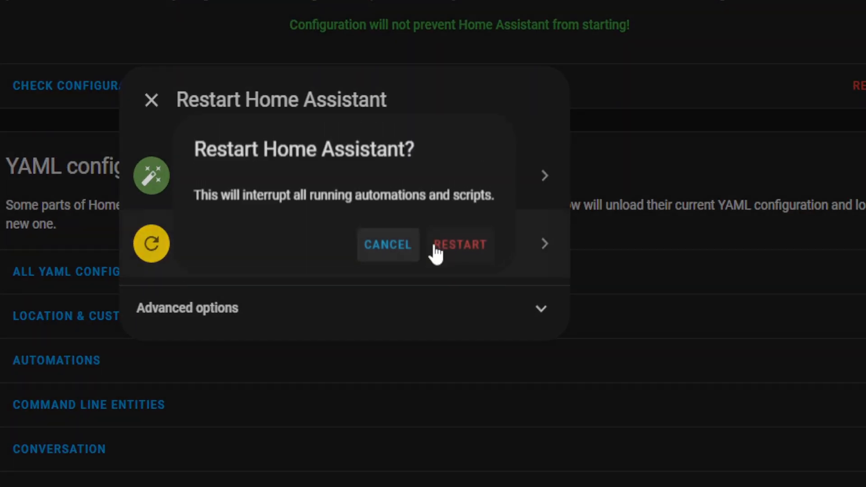
left_click(464, 260)
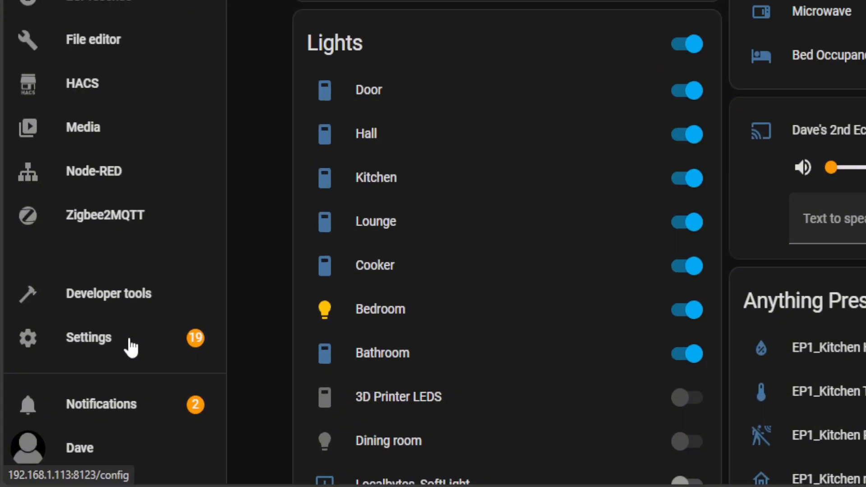
Find "zigbee" in the add-on store, install Zigbee2MQTT from the second Zigbee2MQTT repository, and show it in the sidebar
left_click(67, 414)
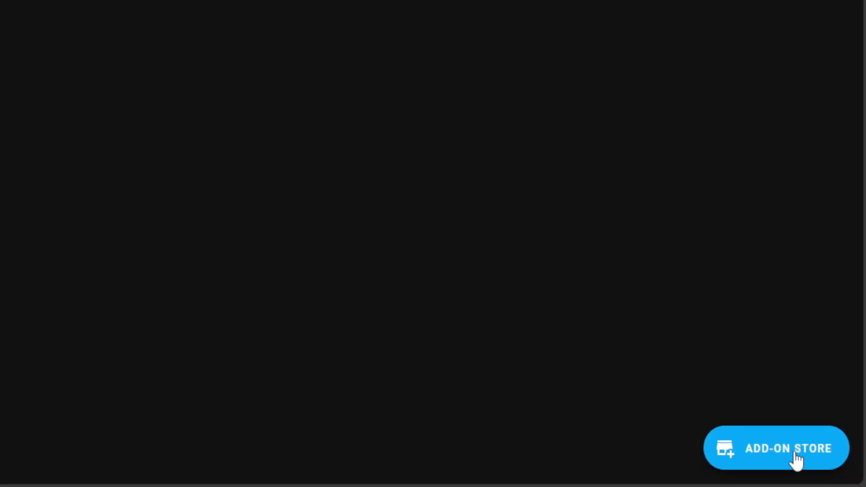
left_click(828, 469)
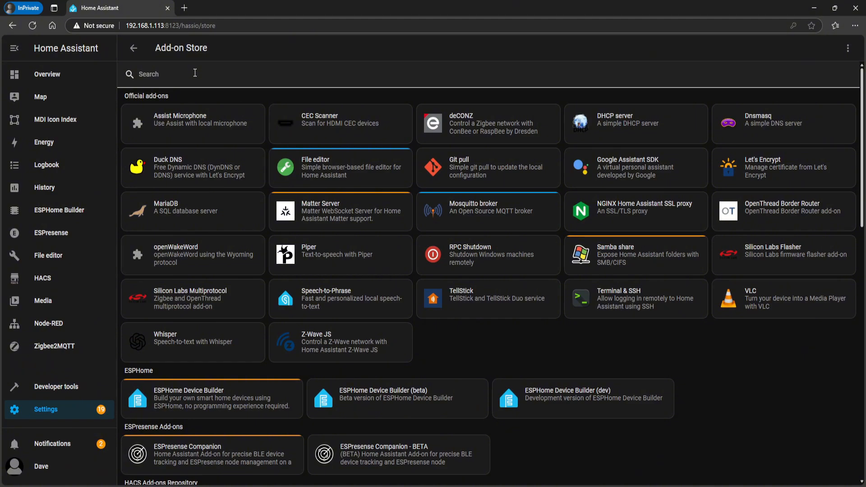
left_click(194, 74)
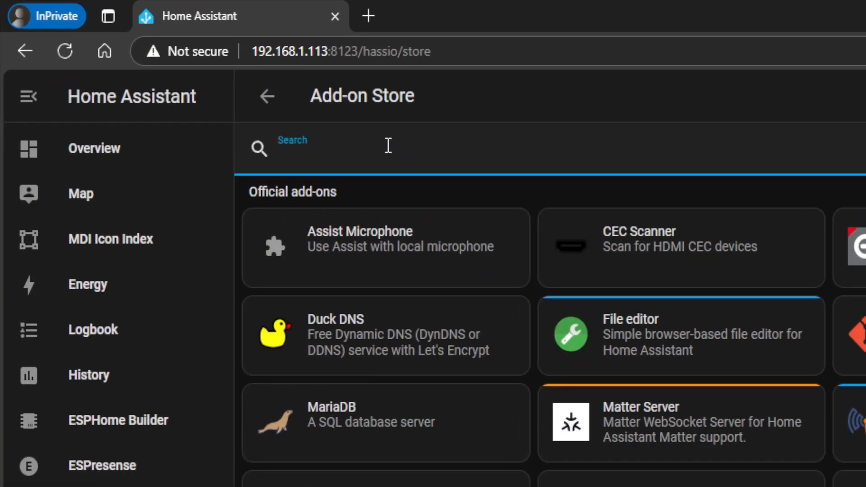
type("zigbee")
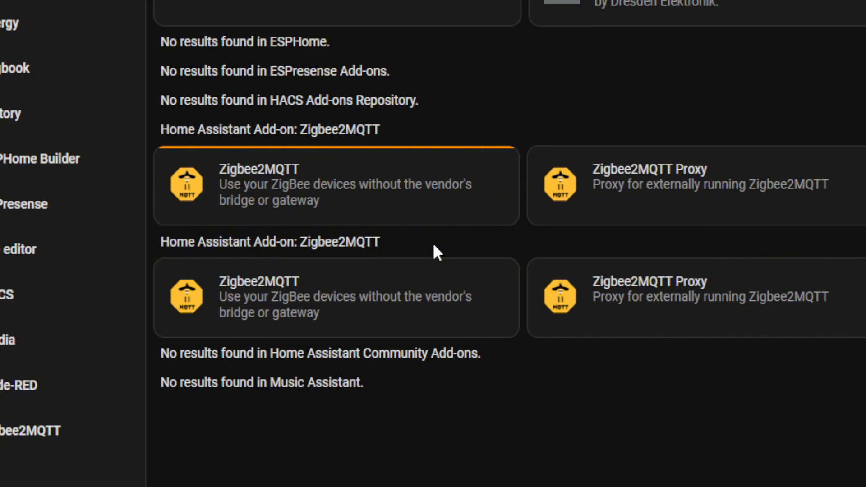
left_click(500, 314)
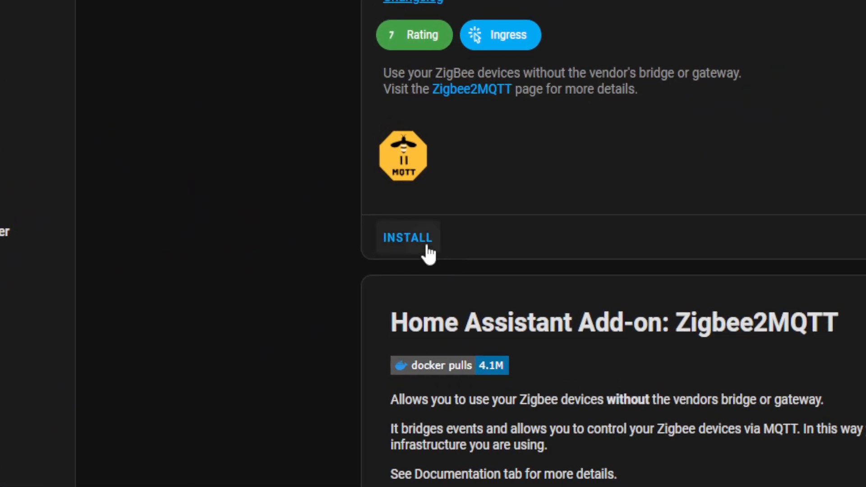
left_click(426, 246)
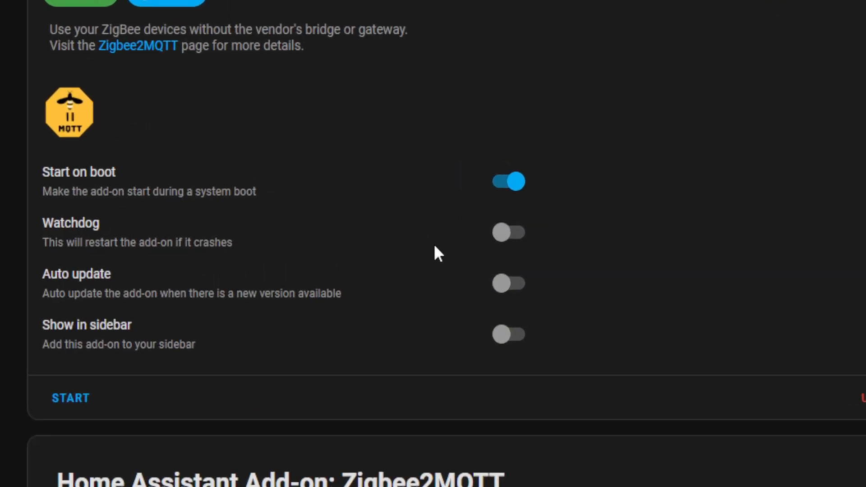
left_click(509, 341)
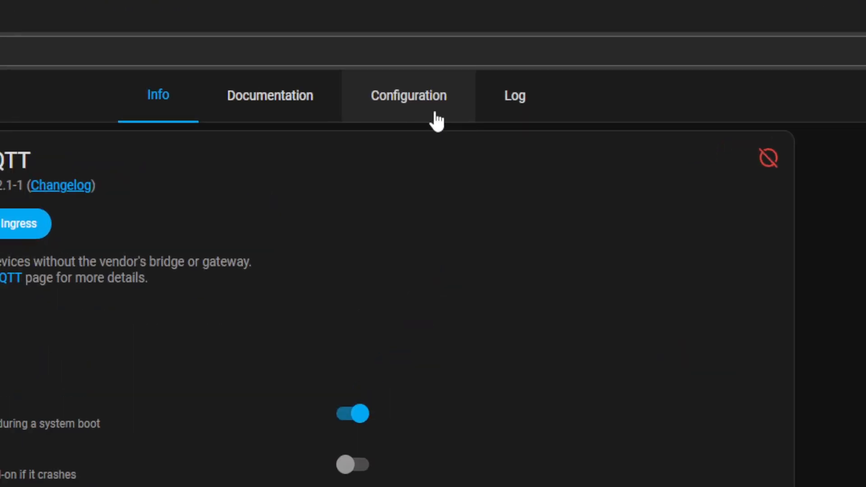
Set the data path in the new Zigbee2MQTT add-on's configuration to /config/zigbee2mqtt2
left_click(542, 60)
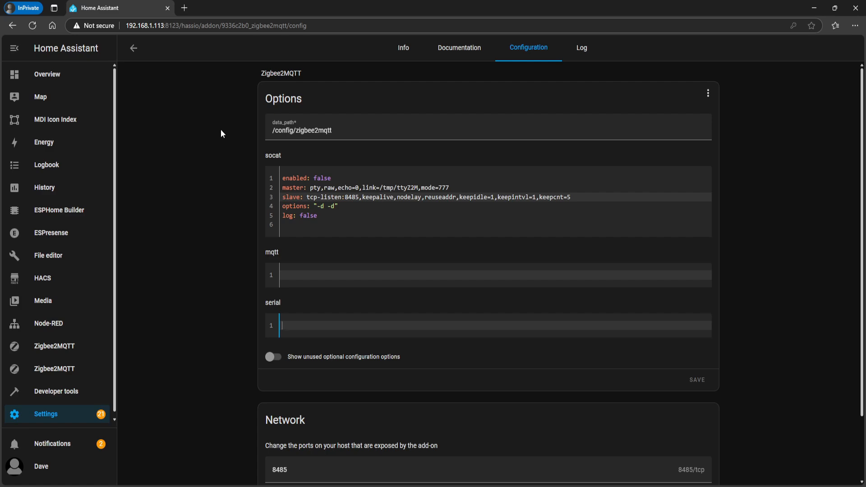
left_click(291, 130)
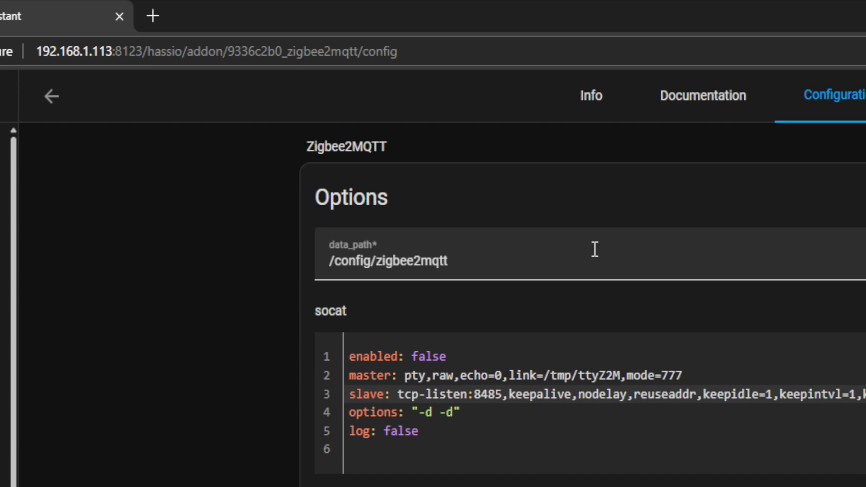
left_click(523, 259)
type("2")
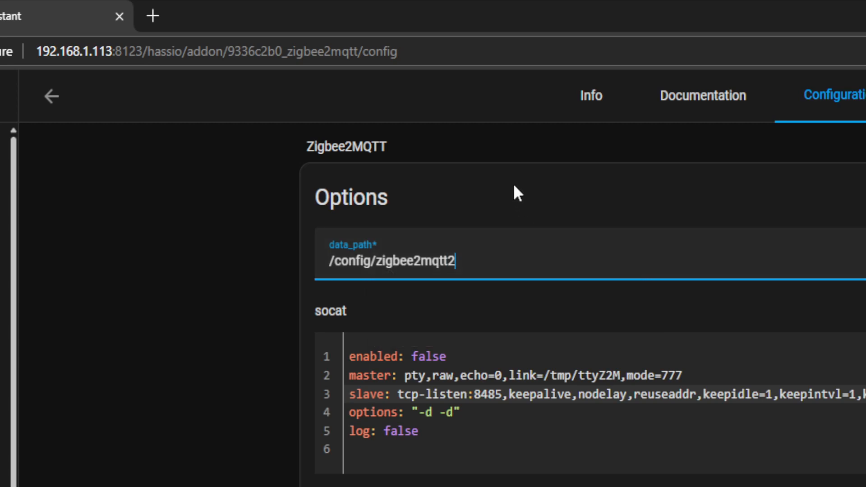
left_click(510, 175)
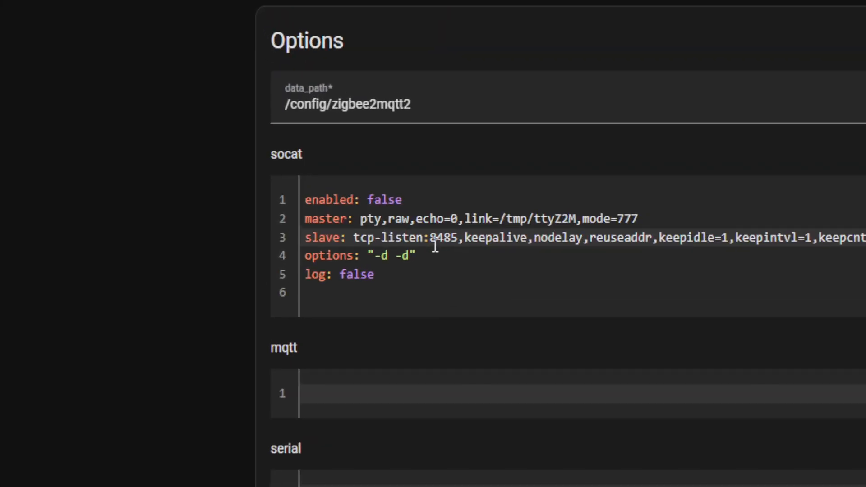
Change the tcp-listen port in the socat slave line to 8486 and save the add-on options
left_click(451, 245)
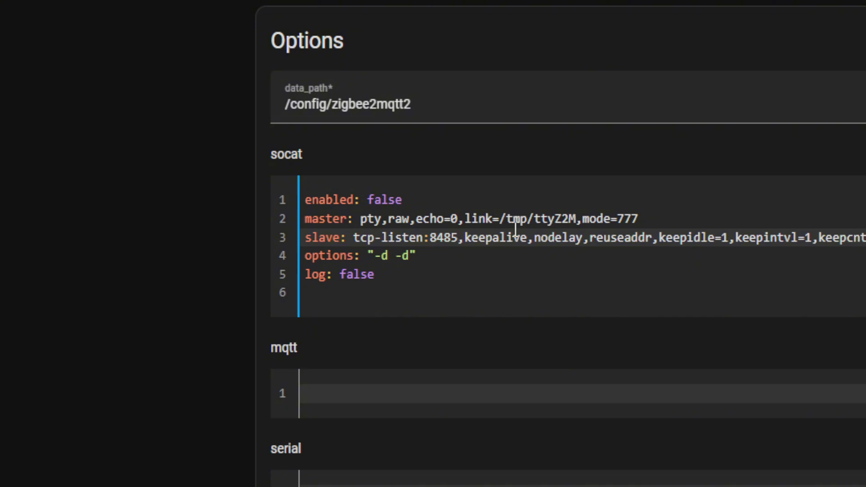
key("BackSpace")
type("6")
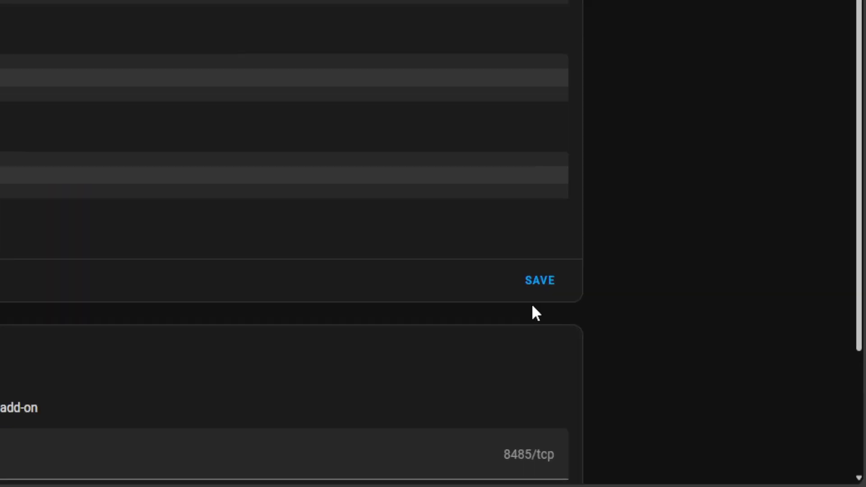
left_click(534, 281)
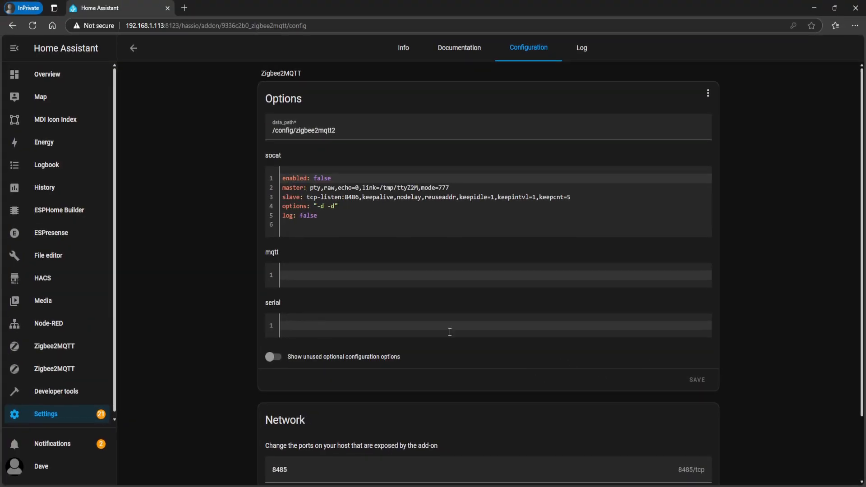
Set the add-on's exposed Socat tcp-listen host port to 8487 in the network settings and save them
scroll(450, 330, "down", 2)
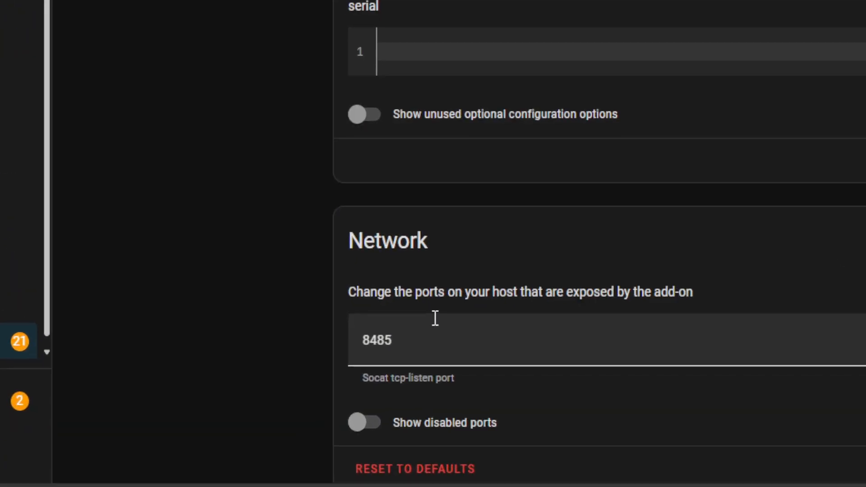
left_click(426, 346)
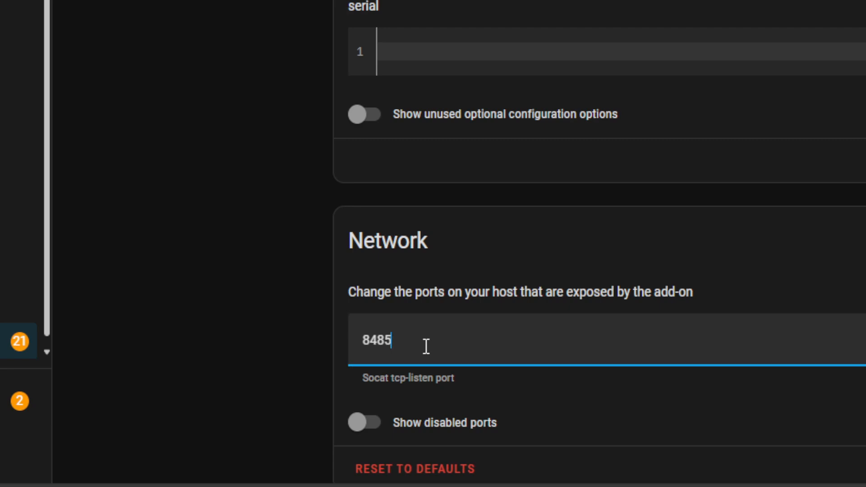
key("BackSpace")
type("6")
key("BackSpace")
type("7")
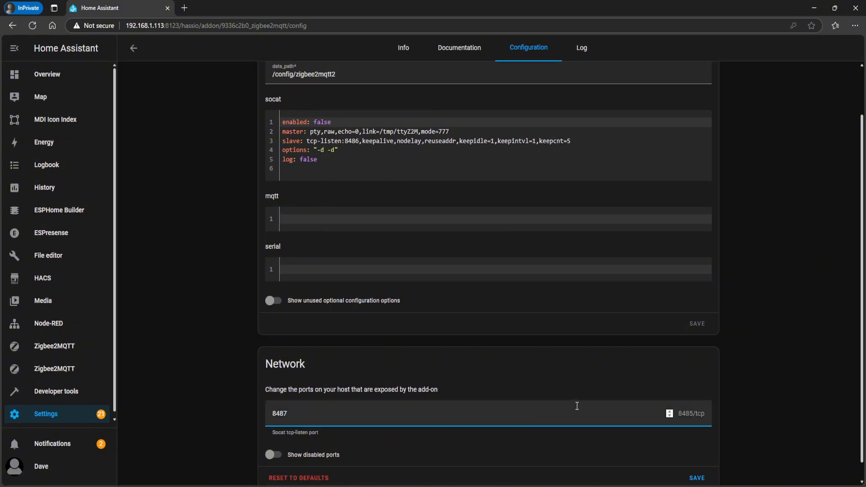
scroll(577, 405, "down", 1)
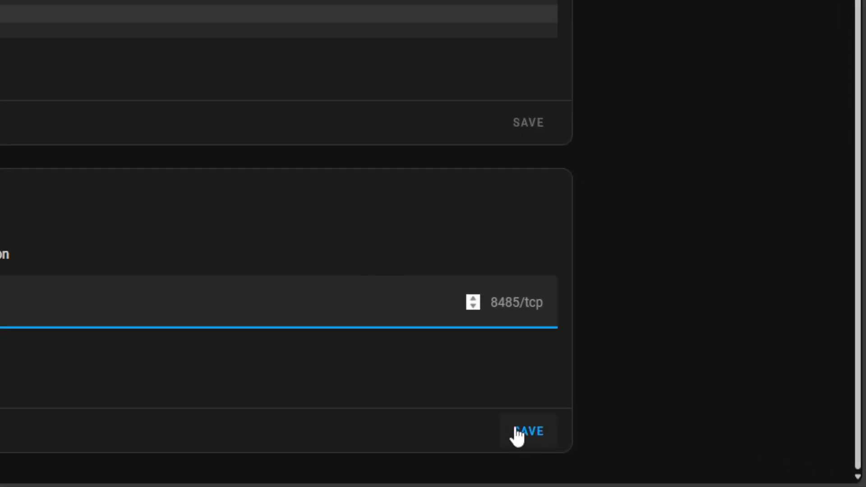
left_click(517, 436)
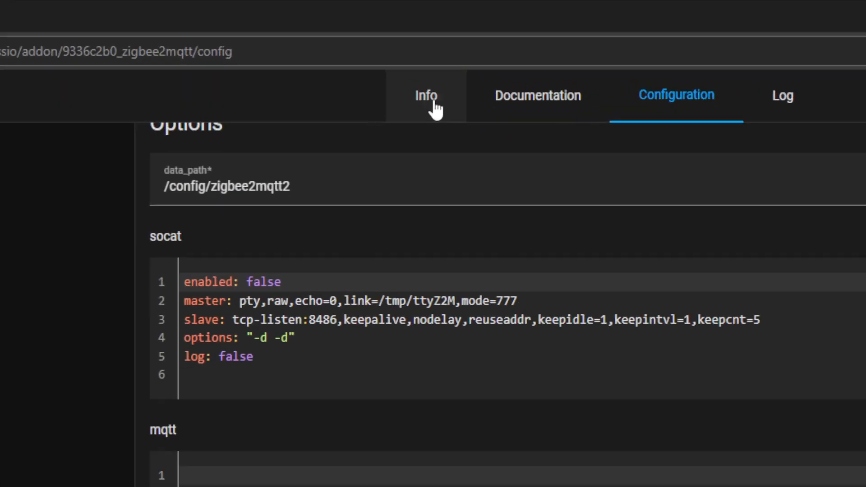
Review the data path in the new Zigbee2MQTT add-on's saved configuration and return to its info page
left_click(407, 52)
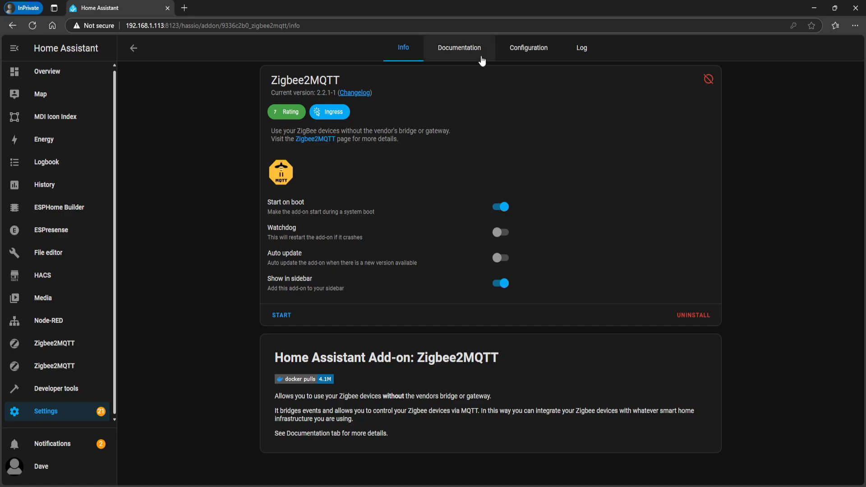
left_click(523, 54)
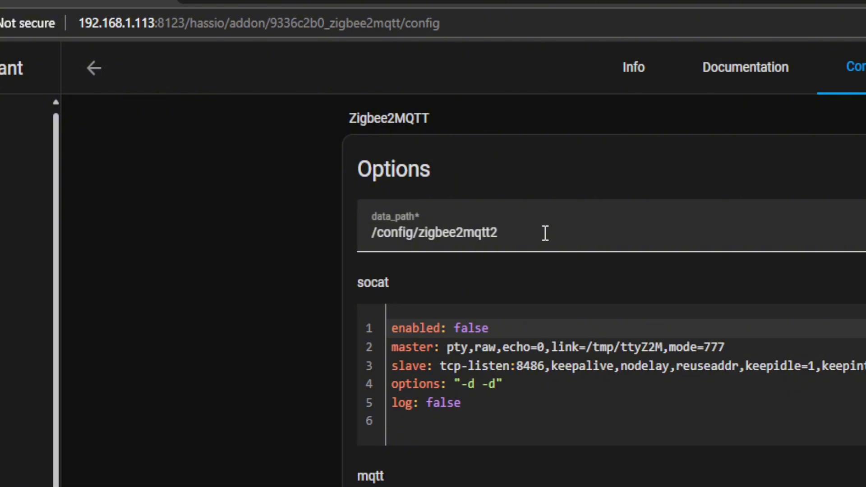
left_click(627, 68)
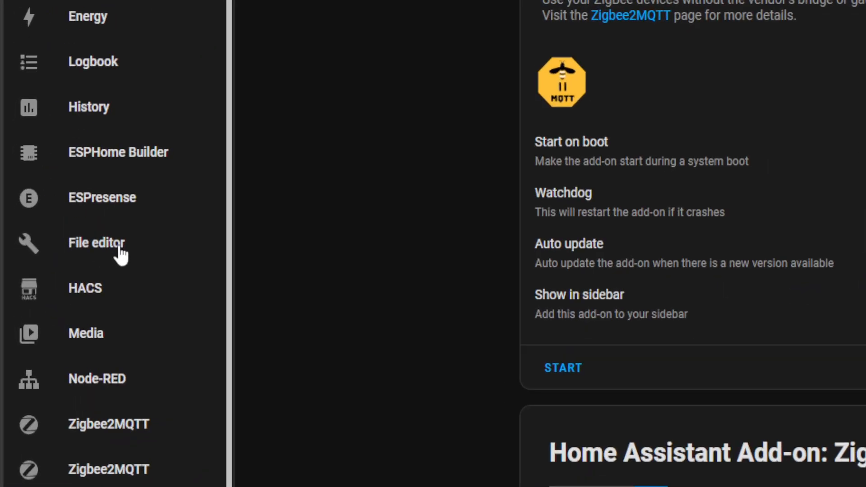
Check the homeassistant directory in the File editor for existing Zigbee2MQTT folders
left_click(60, 258)
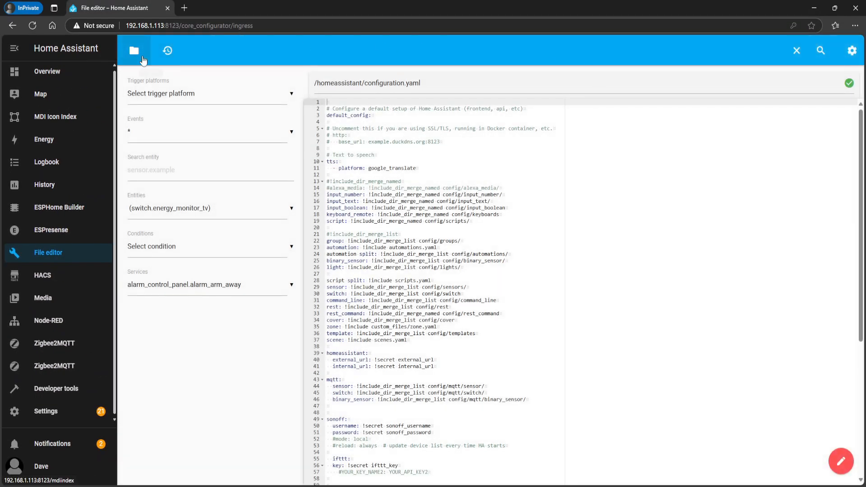
left_click(142, 58)
scroll(190, 345, "down", 5)
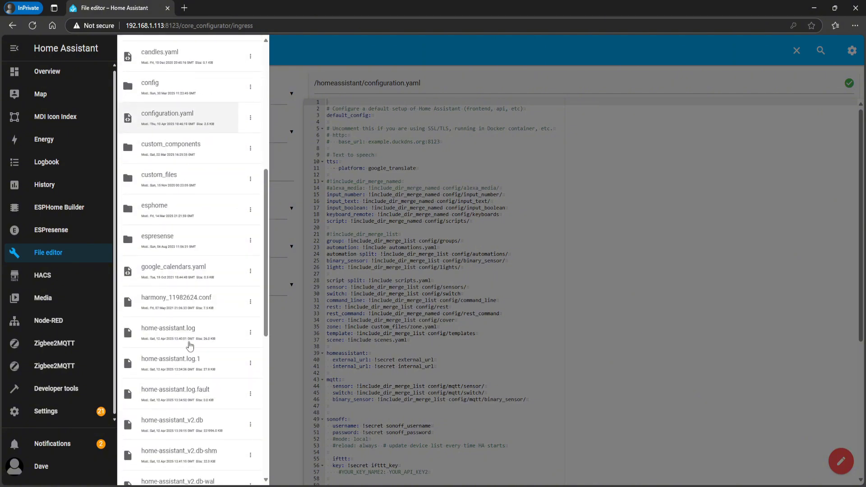
scroll(188, 344, "down", 8)
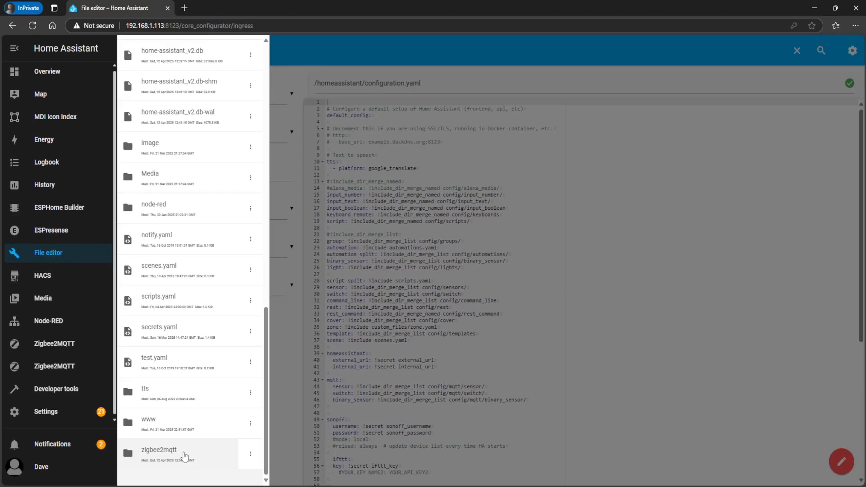
Open the newly installed, stopped Zigbee2MQTT add-on from the installed add-ons and start it
left_click(61, 414)
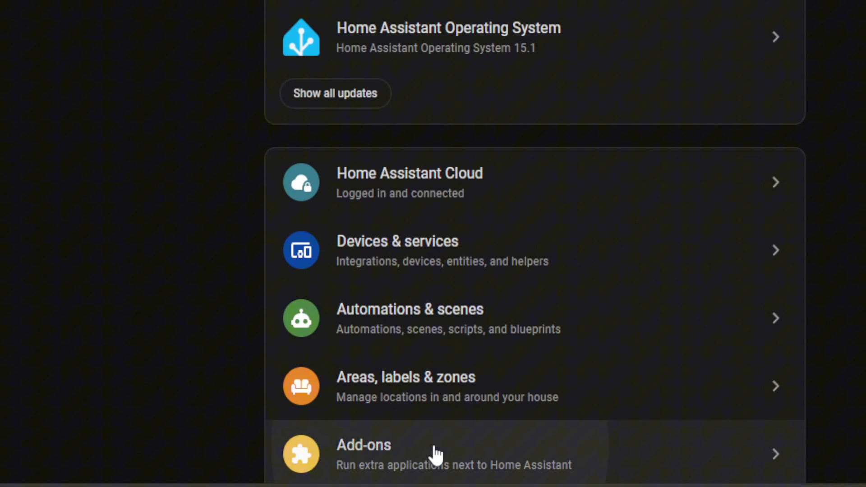
left_click(438, 470)
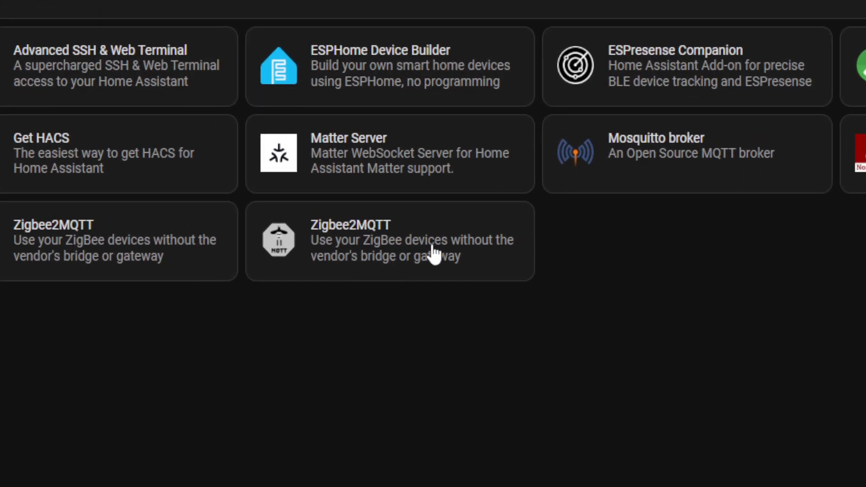
left_click(433, 254)
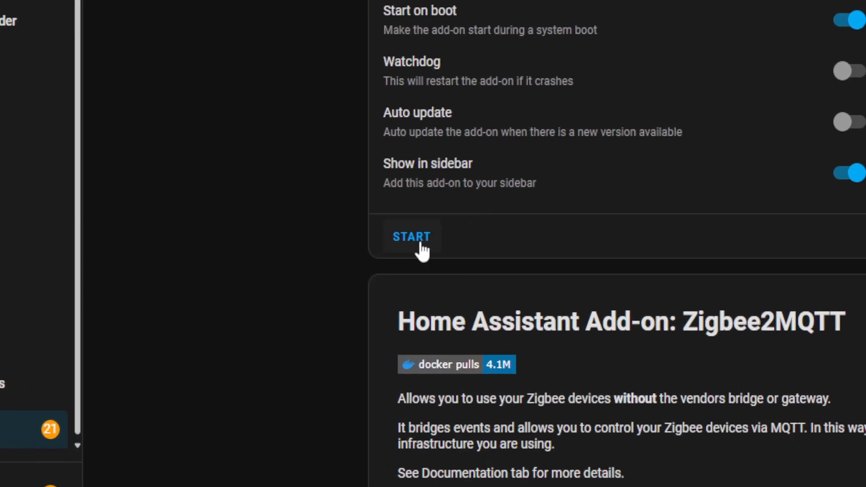
left_click(422, 249)
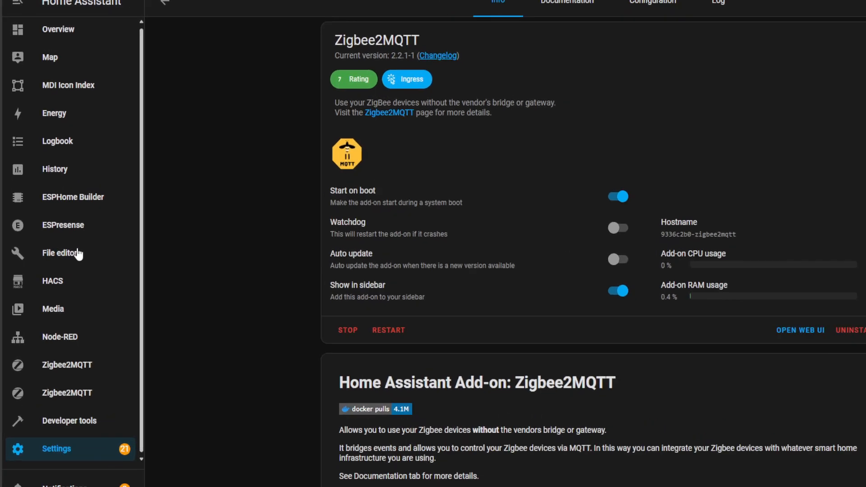
Inspect the contents of the zigbee2mqtt2 folder in the File editor and return to the Overview dashboard
left_click(64, 252)
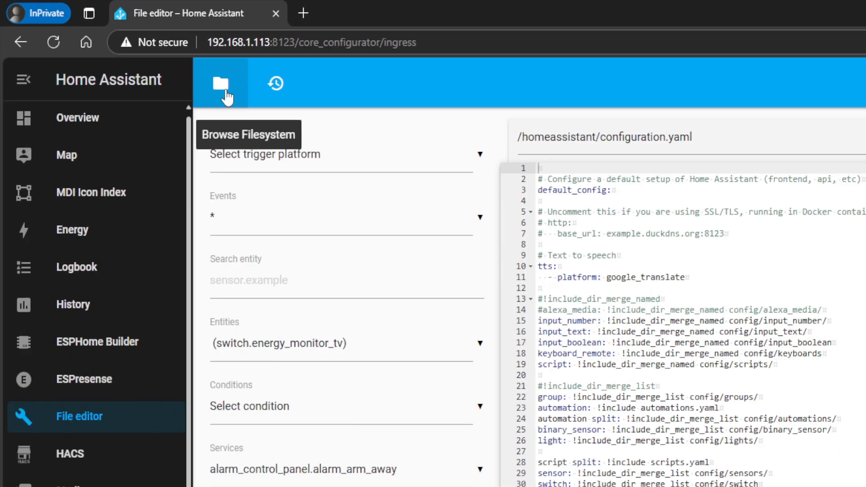
left_click(134, 50)
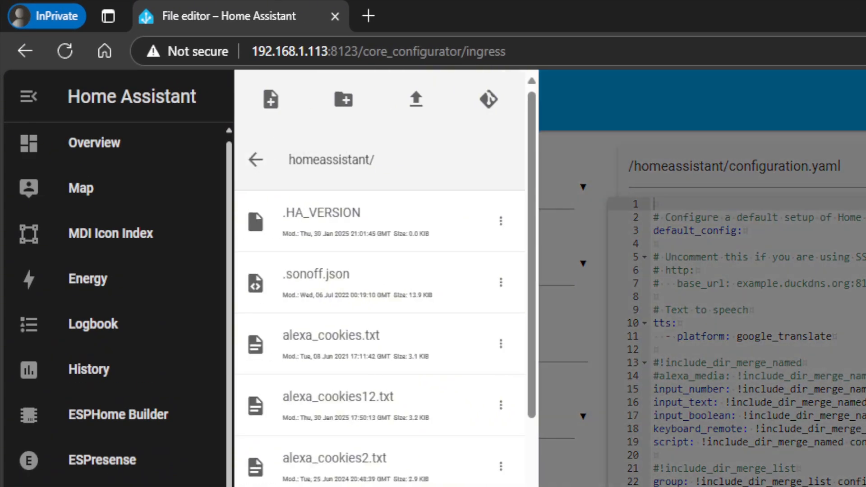
scroll(380, 278, "down", 15)
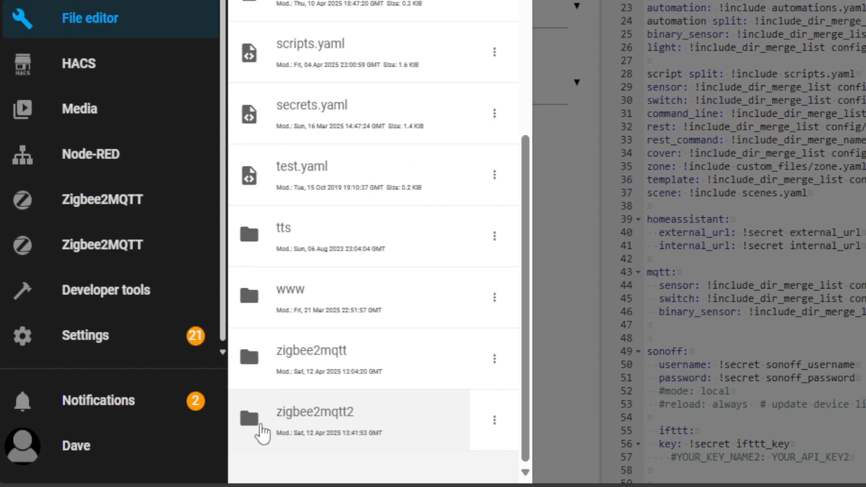
left_click(344, 417)
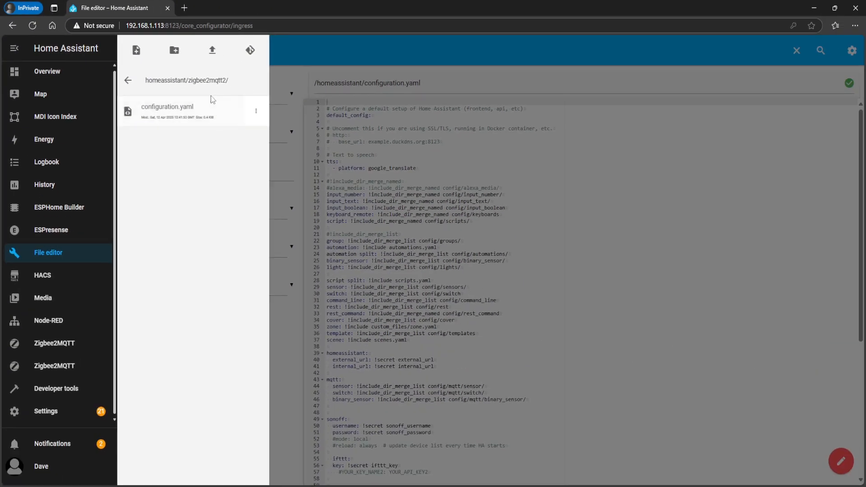
left_click(82, 71)
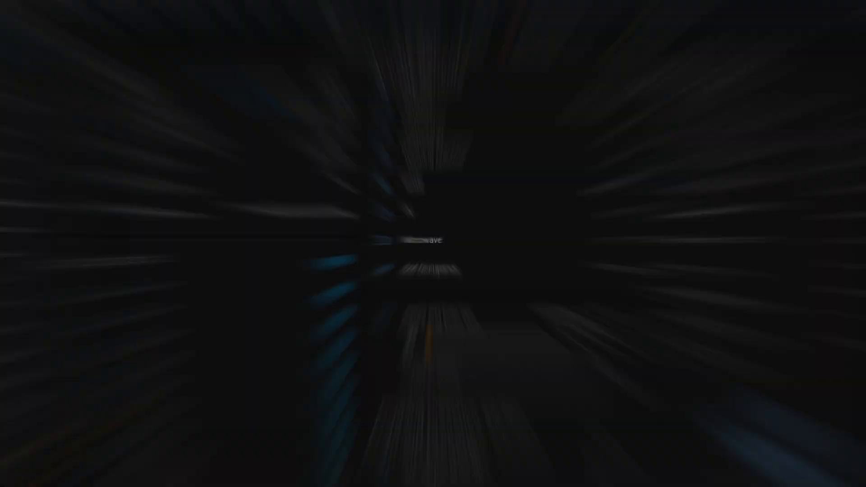
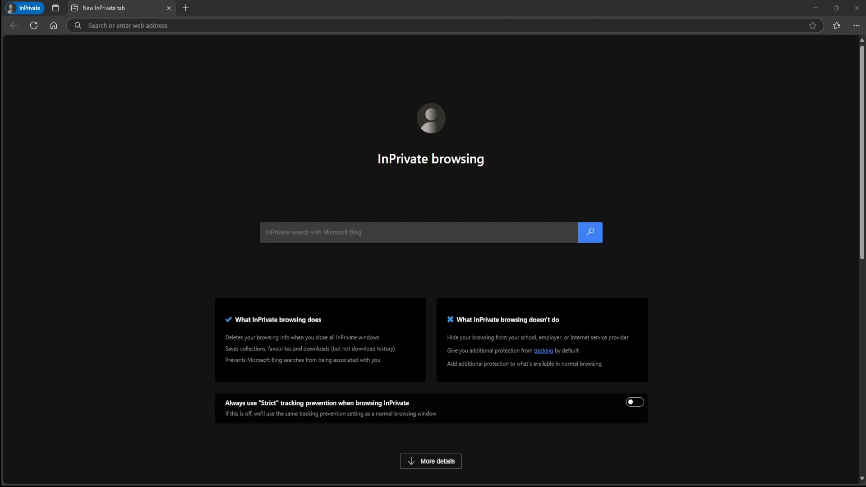
Open the coordinator's control panel at SLZB-06.local and highlight the IP and MAC addresses under Ethernet status
left_click(132, 29)
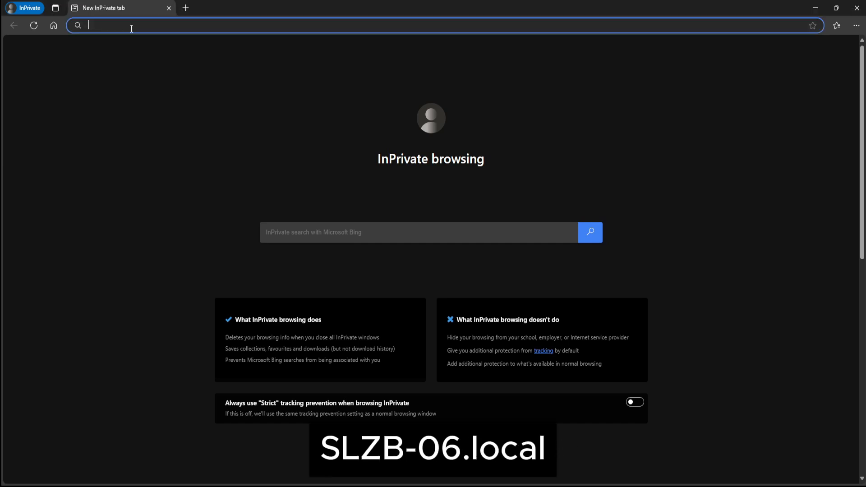
type("SLZB-06.local")
key("Return")
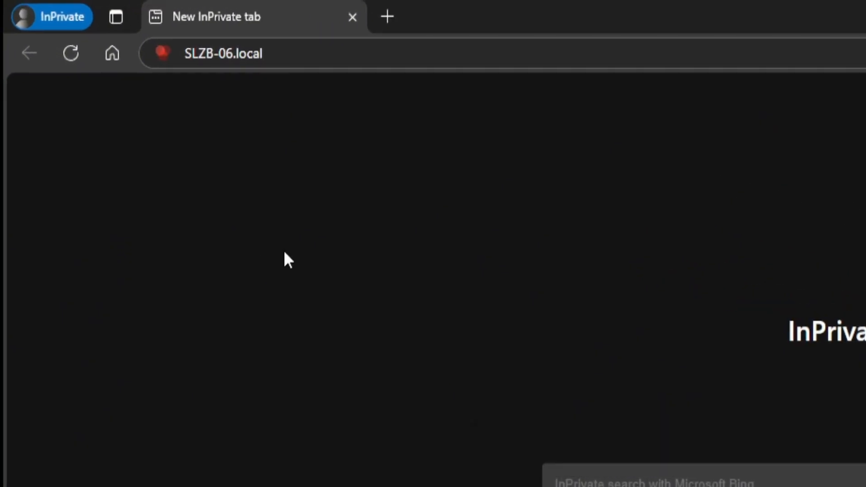
left_click(336, 54)
key("Return")
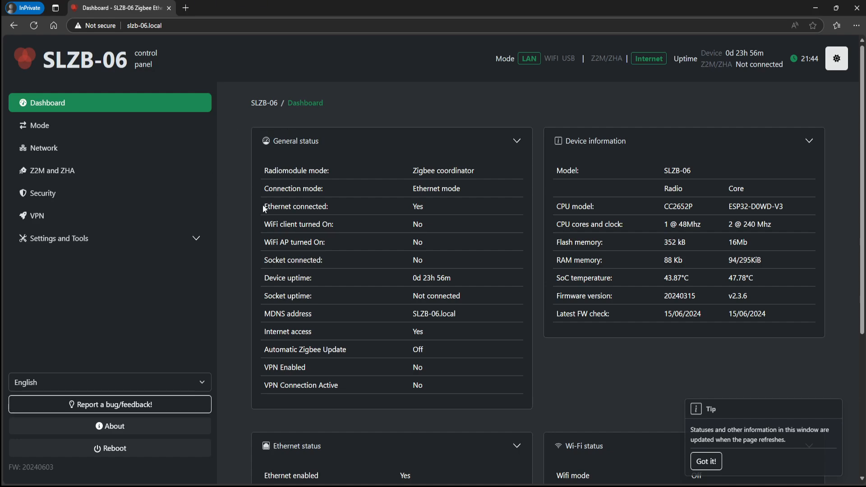
scroll(271, 210, "down", 5)
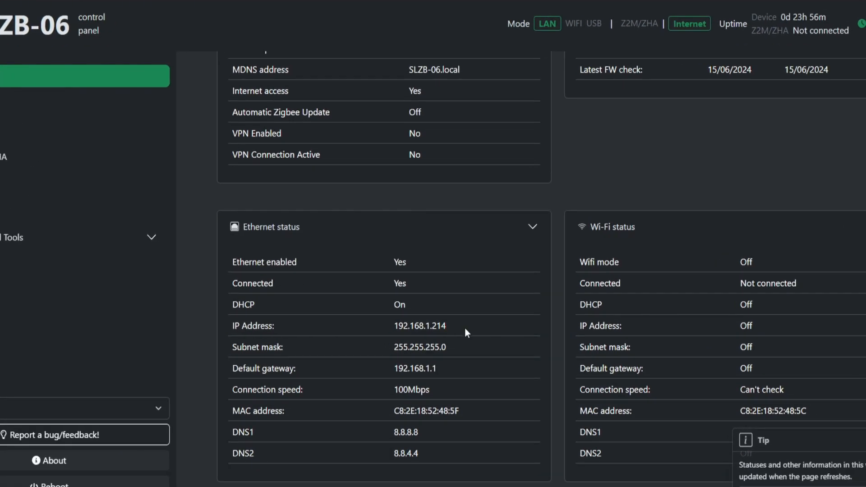
left_click_drag(465, 328, 232, 328)
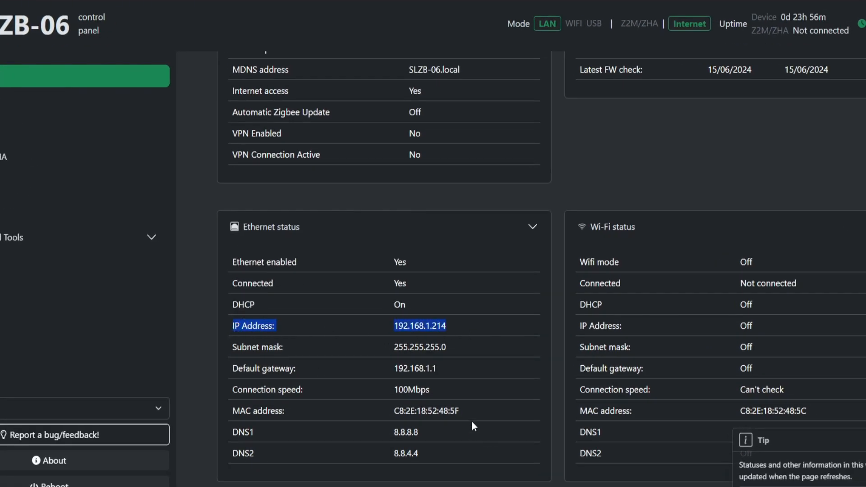
left_click_drag(472, 419, 231, 411)
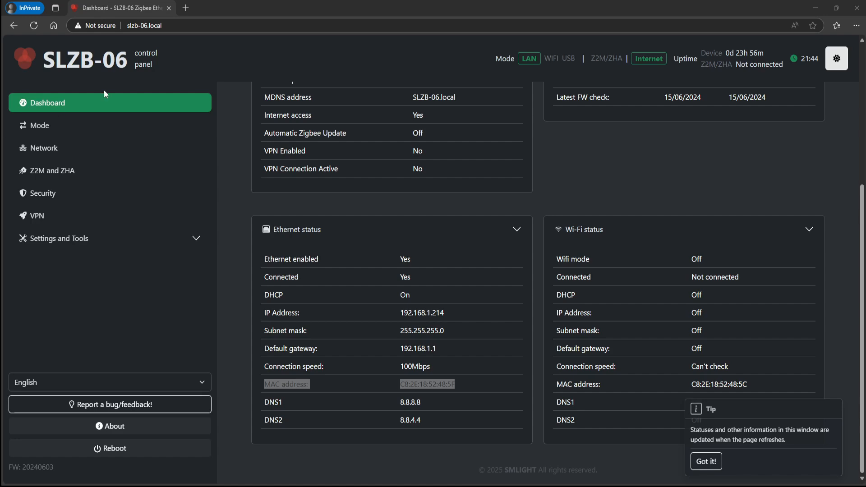
Open SLZB-06M.local in a new browser tab and highlight the IP and MAC addresses under Ethernet status
left_click(185, 9)
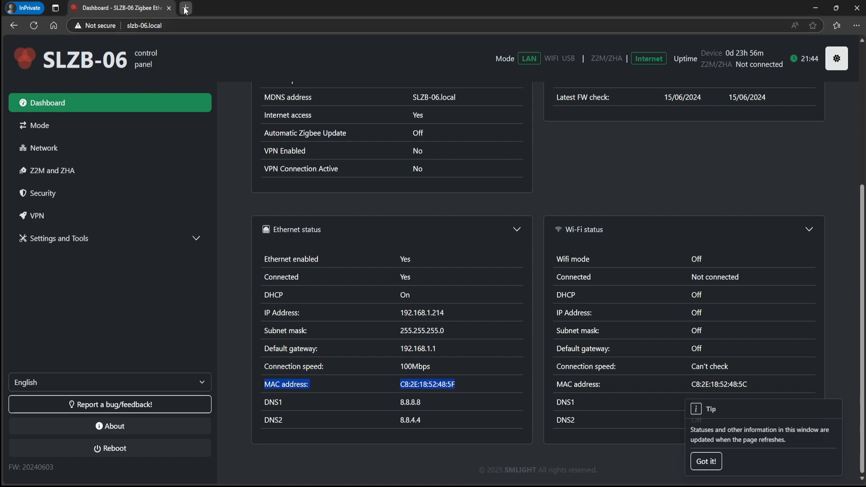
left_click(185, 9)
type("SLZB-06M.local")
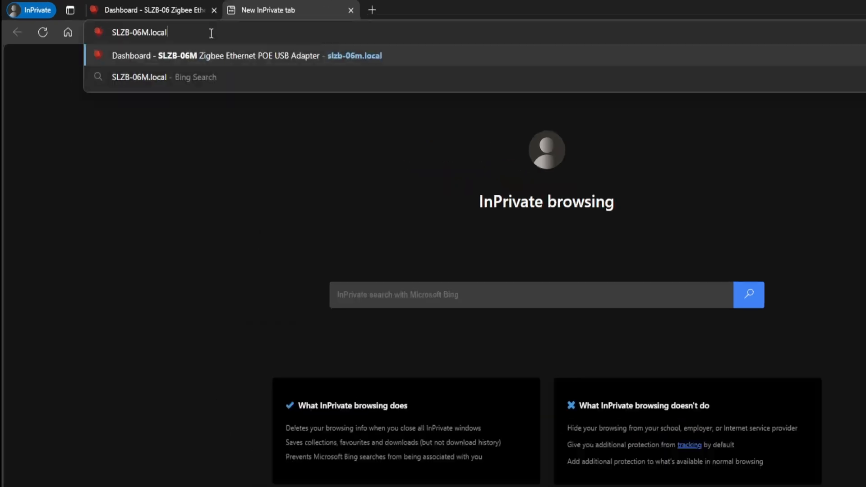
key("Return")
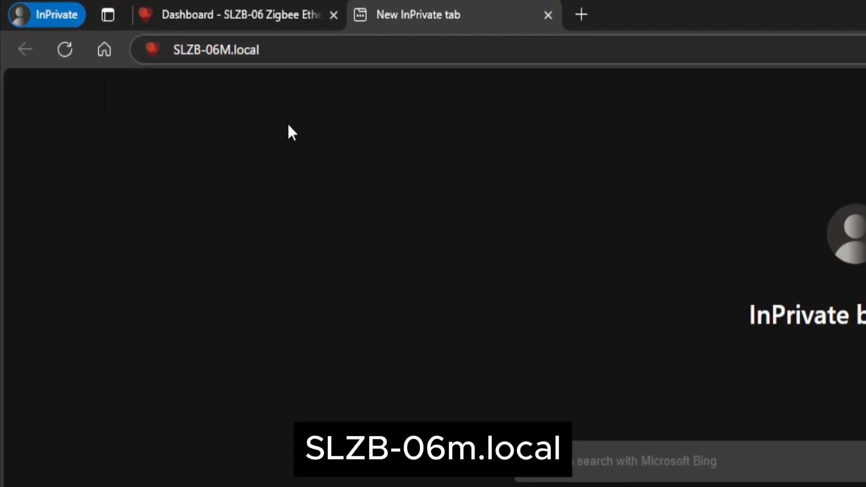
left_click(313, 48)
key("Return")
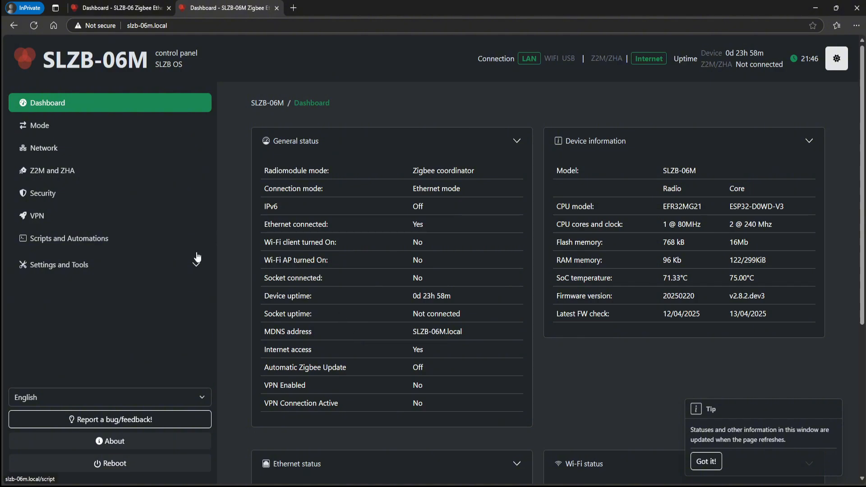
scroll(203, 261, "down", 5)
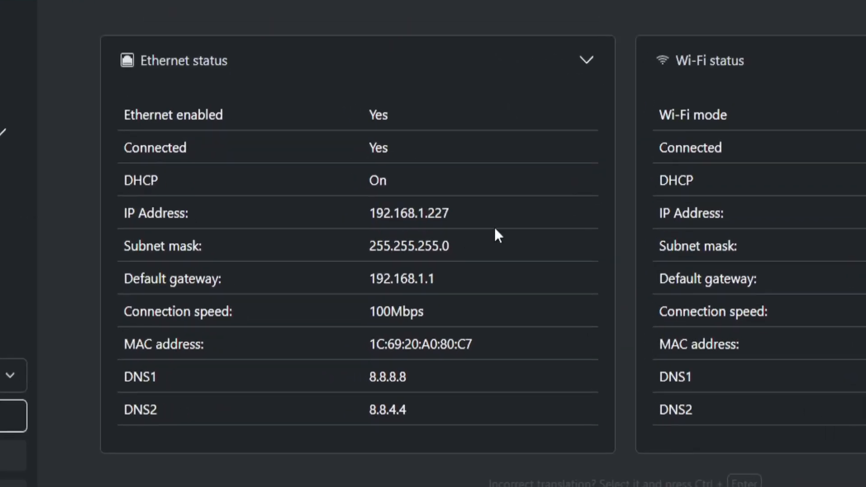
left_click_drag(469, 316, 488, 299)
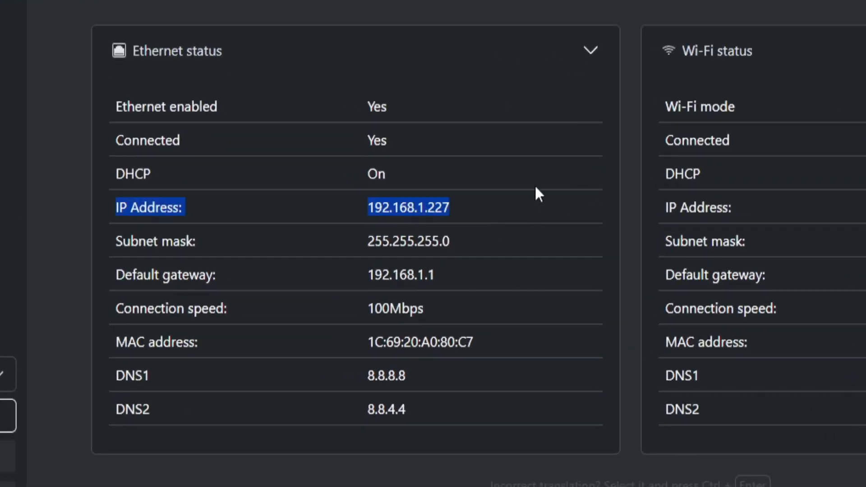
left_click_drag(517, 340, 118, 337)
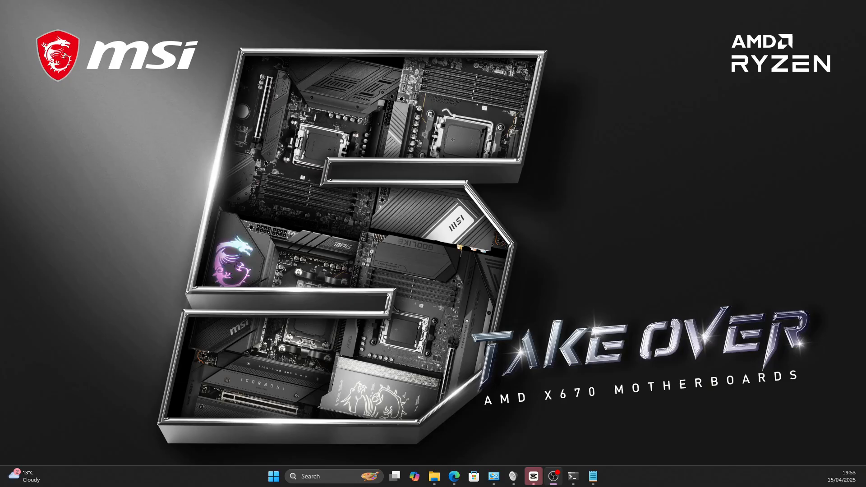
Search Windows for cmd and run Command Prompt as administrator
left_click(314, 477)
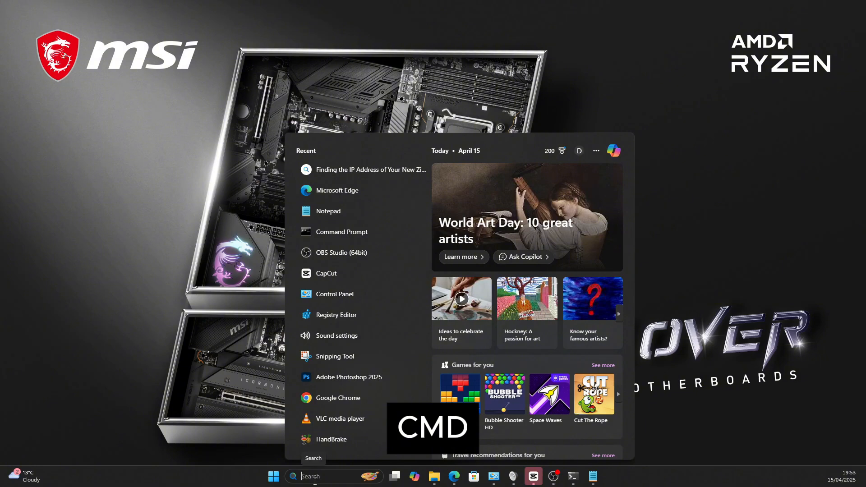
type("cmd")
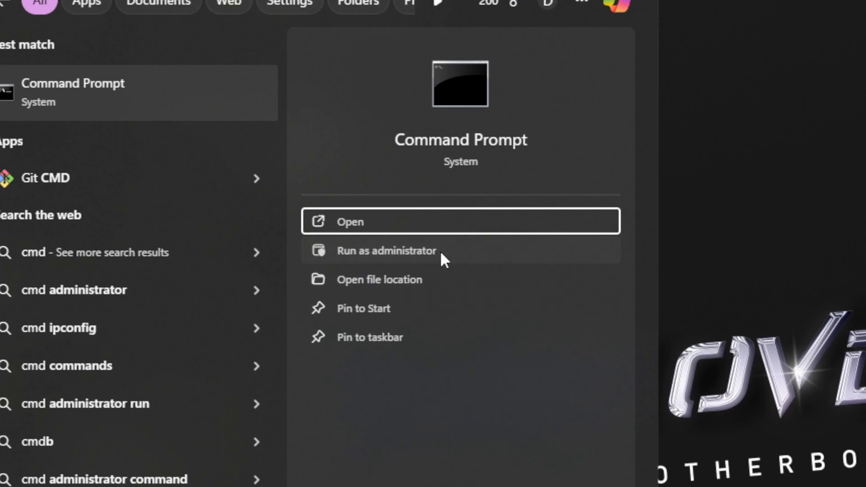
left_click(440, 250)
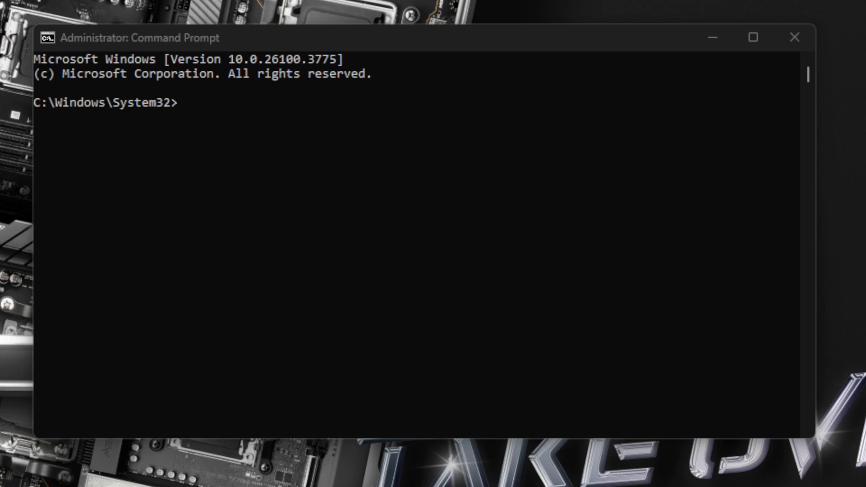
Ping the host slzb-06 from the command line to look up its IP address
left_click(216, 134)
type("pi")
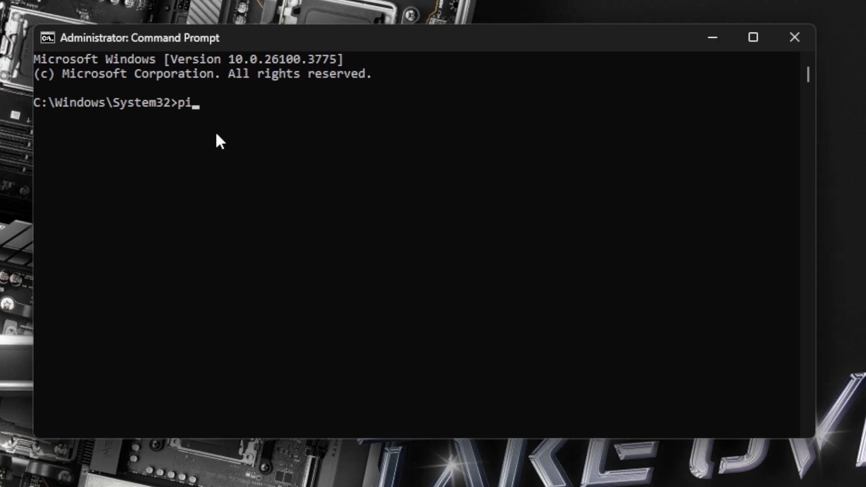
type("ng slzb-06")
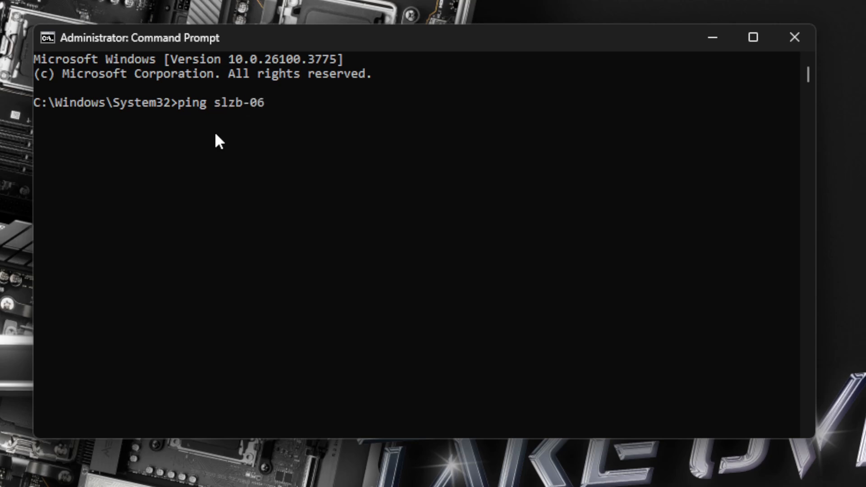
key("Return")
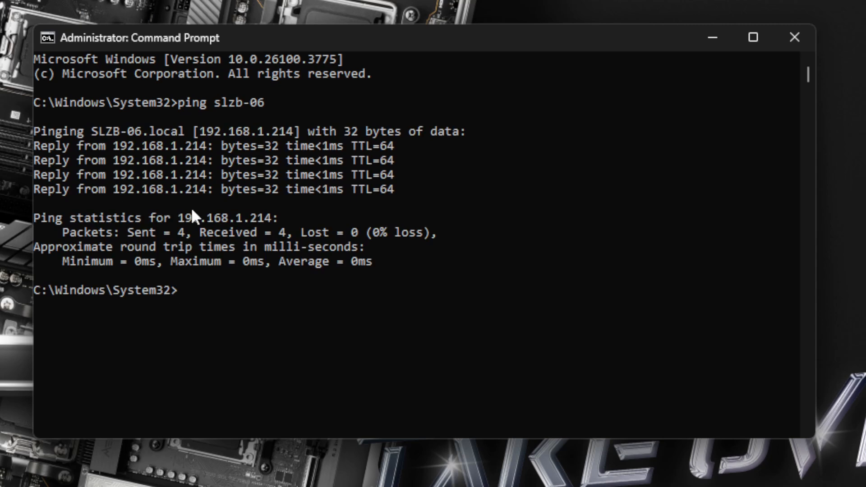
Ping the host slzb-06m and flush the DNS cache with ipconfig /flushdns
key("Up")
type("m")
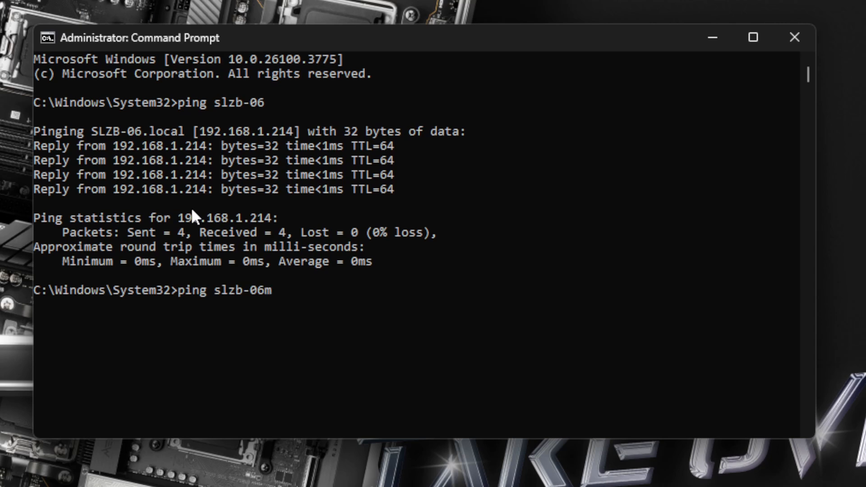
key("Return")
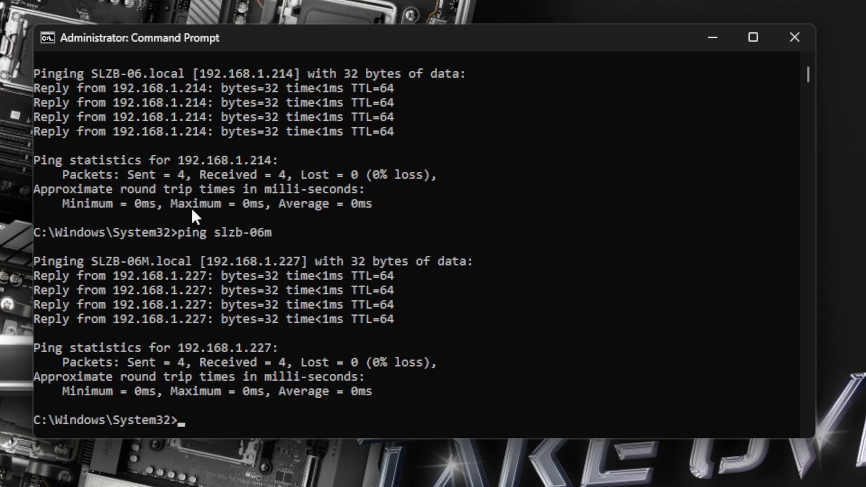
type("ipconfig /flushdns")
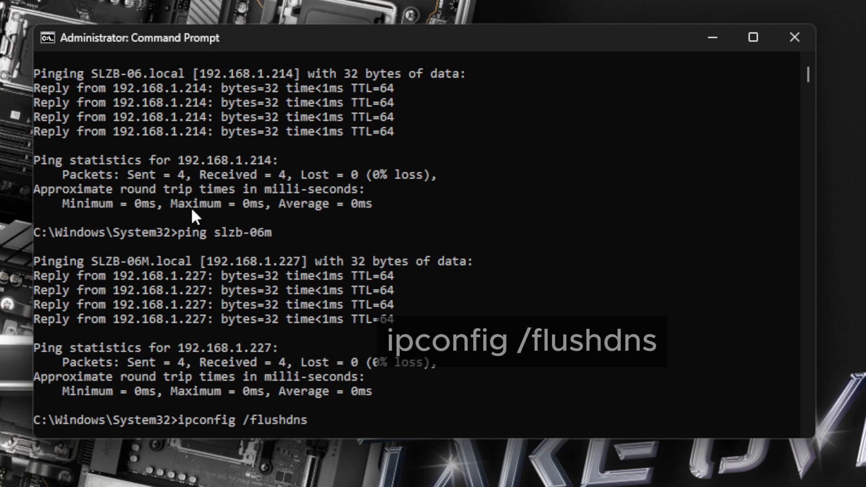
key("Return")
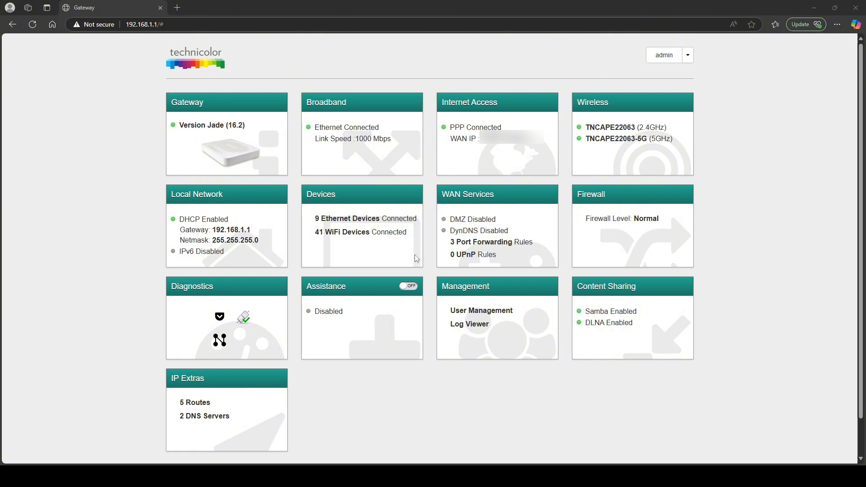
On the router's gateway page, find the SLZB-06M's hostname, IP and MAC address in the device list and select it in the devices map
mouse_move(395, 225)
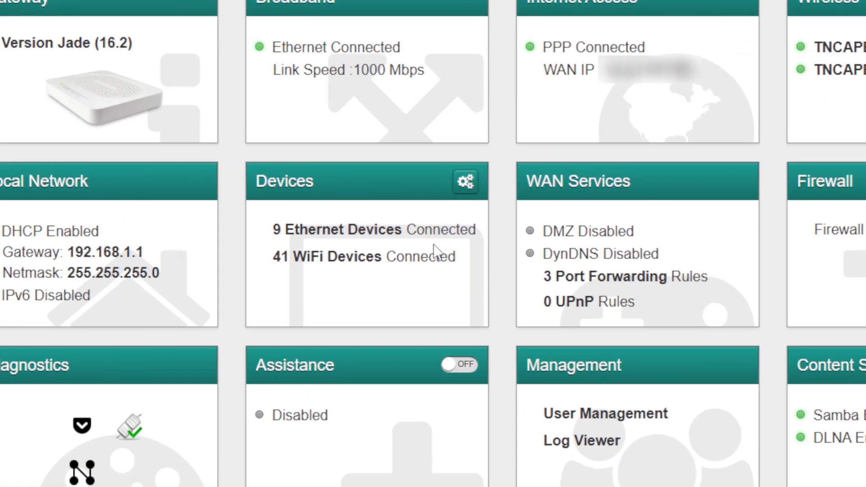
left_click(464, 182)
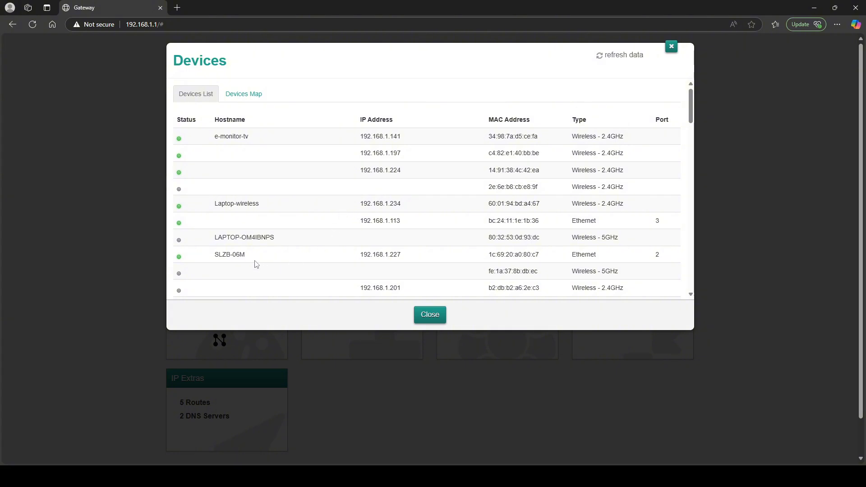
left_click_drag(245, 256, 215, 258)
left_click_drag(360, 255, 425, 256)
left_click_drag(539, 256, 487, 256)
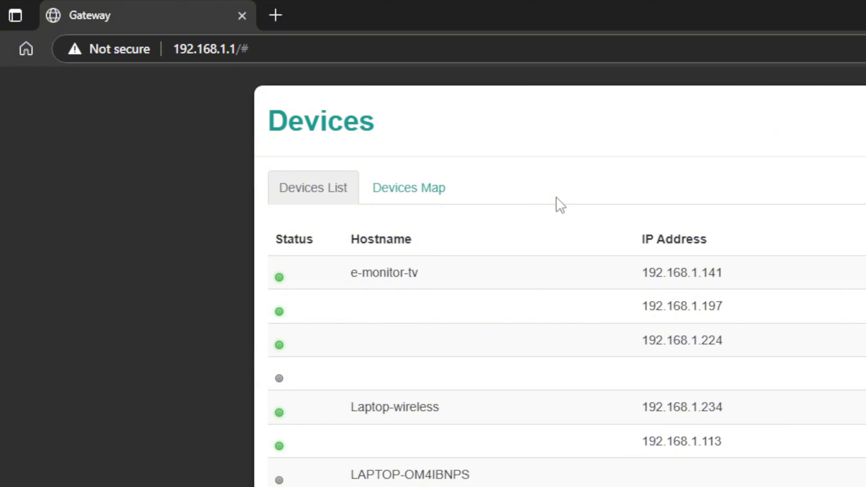
left_click(436, 192)
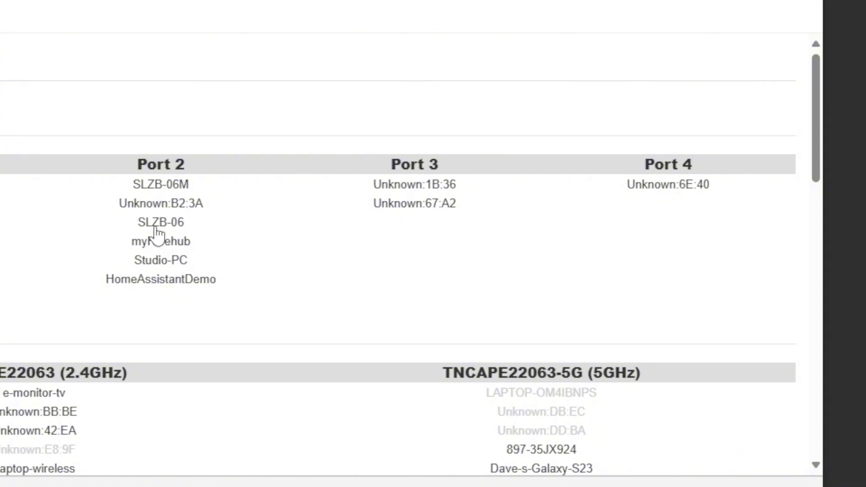
left_click(180, 190)
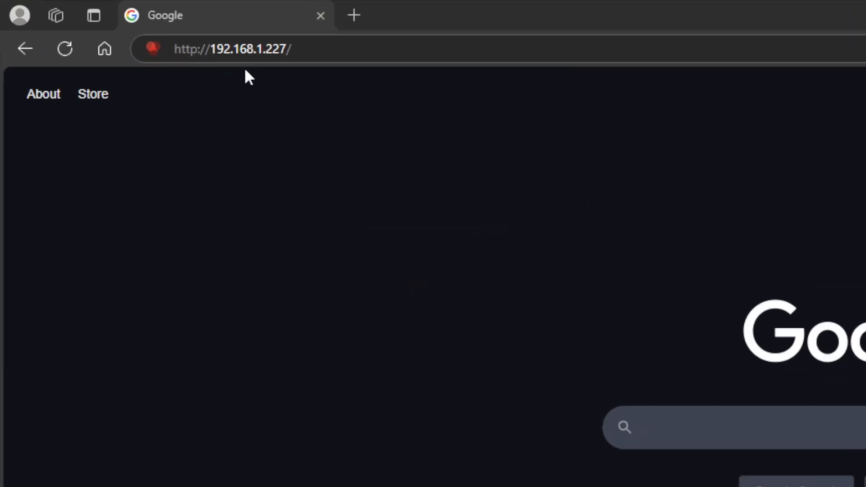
left_click(366, 44)
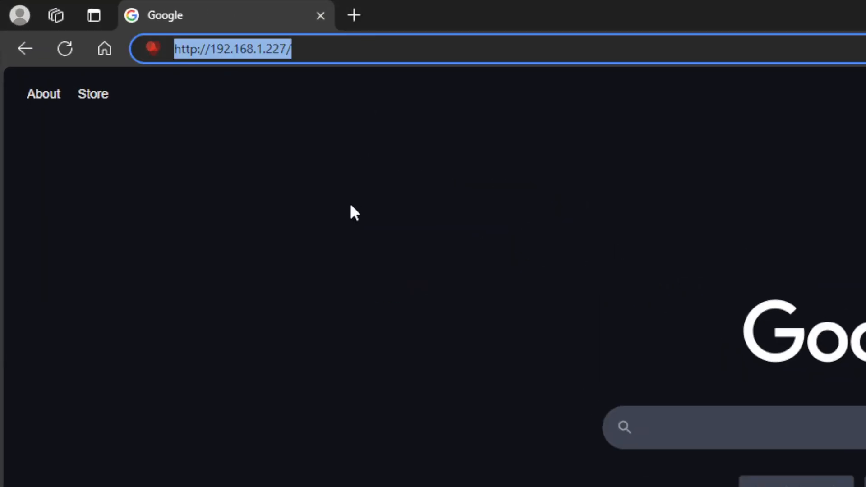
key("Return")
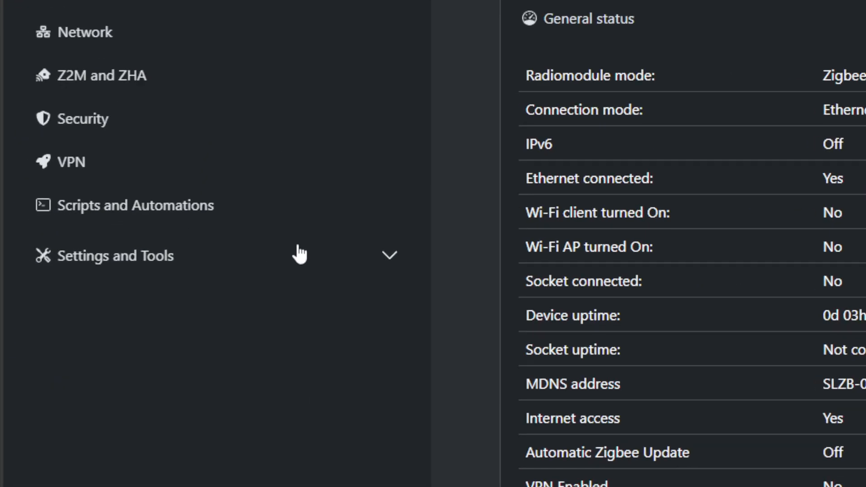
left_click(299, 254)
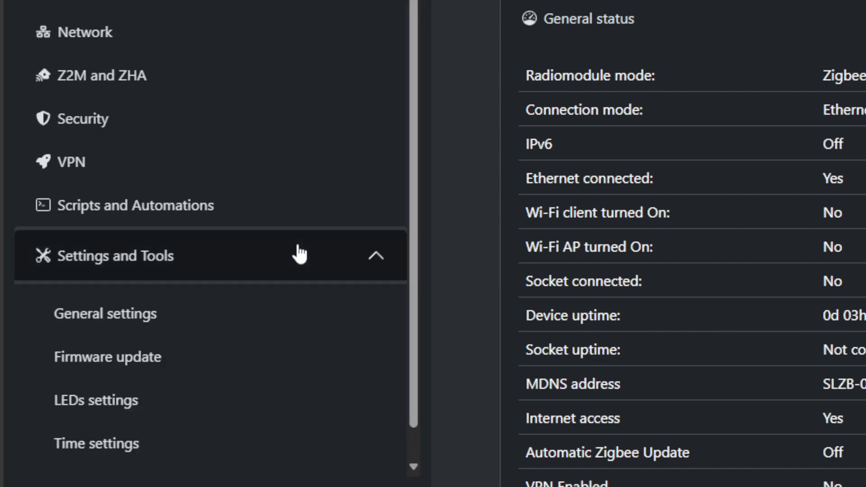
left_click(174, 323)
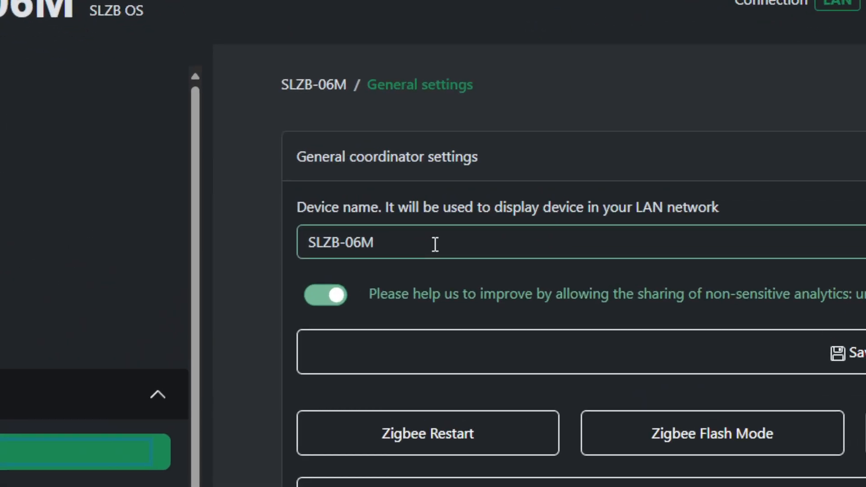
Enter a device name ending in _garage in the general coordinator settings
left_click(327, 178)
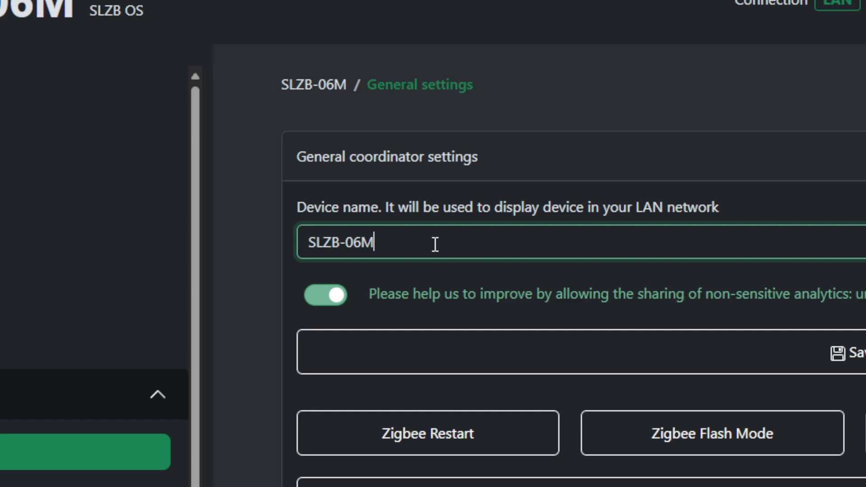
key("BackSpace")
type("_garage")
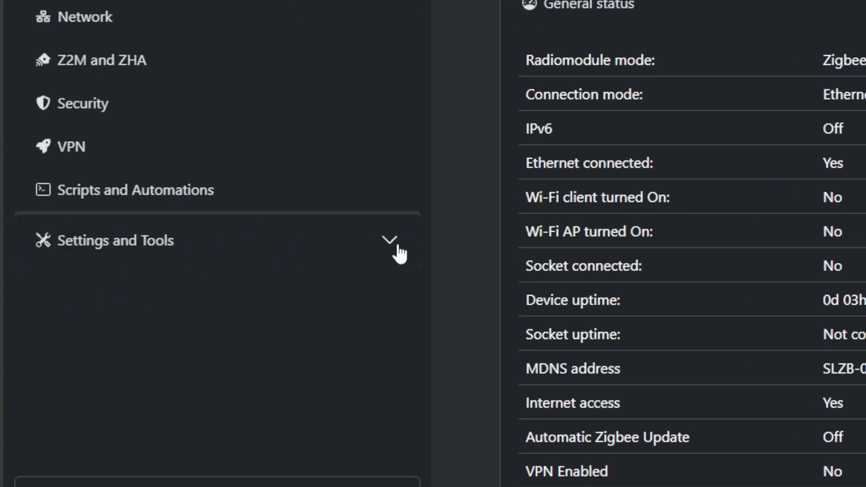
On the SLZB-06M's firmware update page, check for Core updates and flash the v2.8.0.dev firmware
left_click(399, 254)
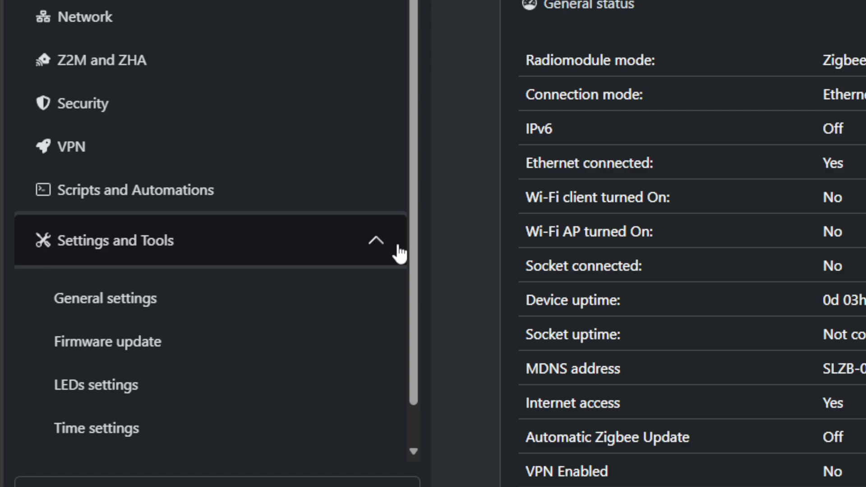
left_click(194, 351)
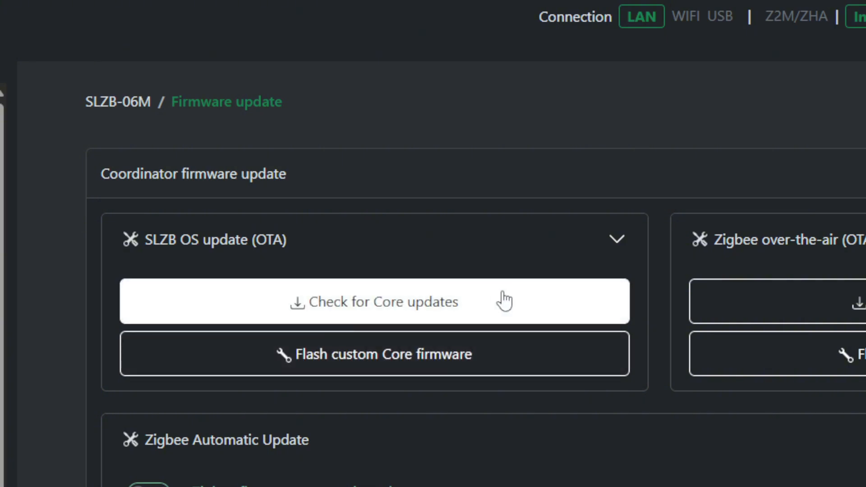
left_click(502, 293)
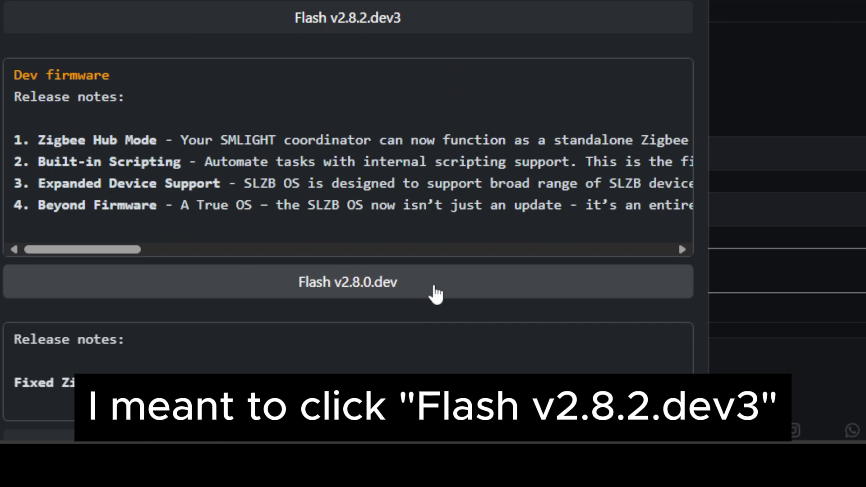
left_click(434, 287)
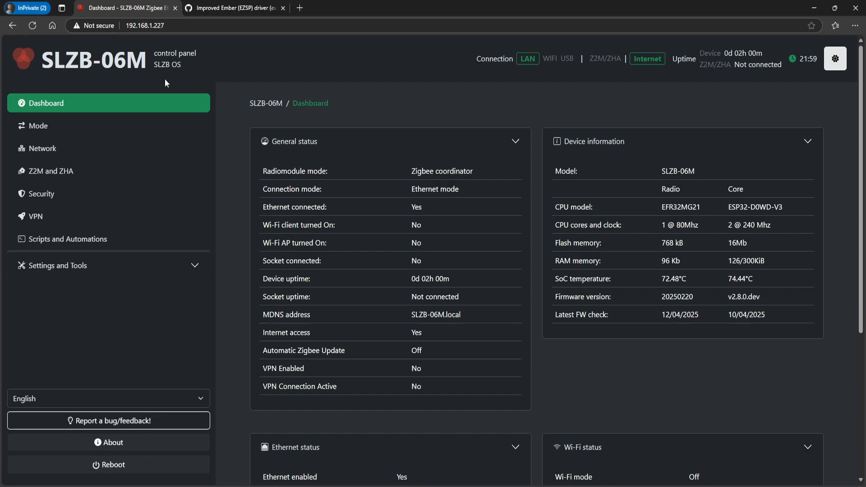
Return to the firmware update page and consult the Zigbee2MQTT GitHub discussion on the Improved Ember (EZSP) driver
left_click(154, 104)
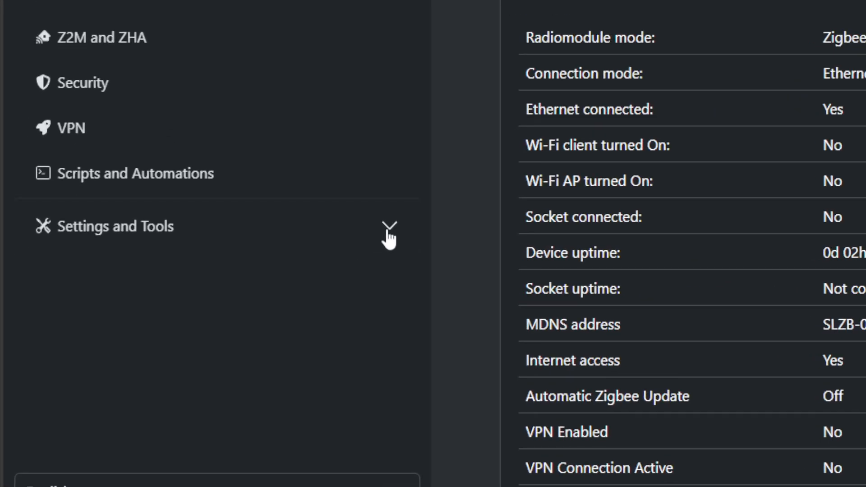
left_click(197, 266)
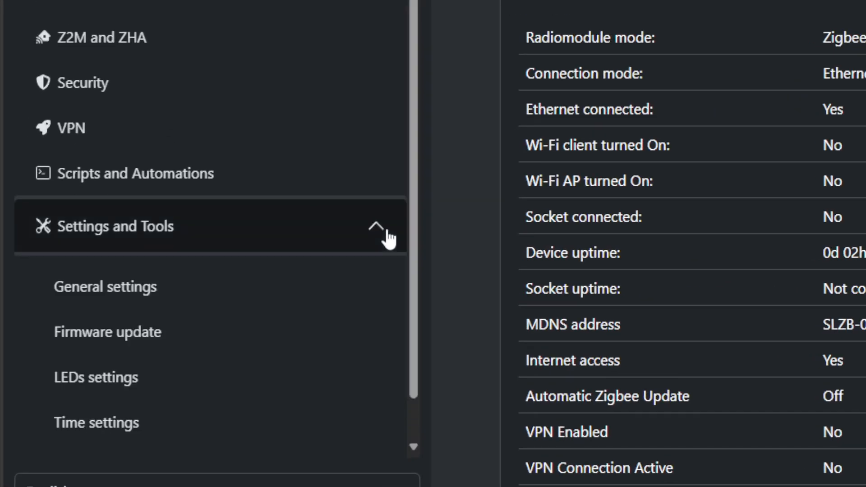
left_click(205, 343)
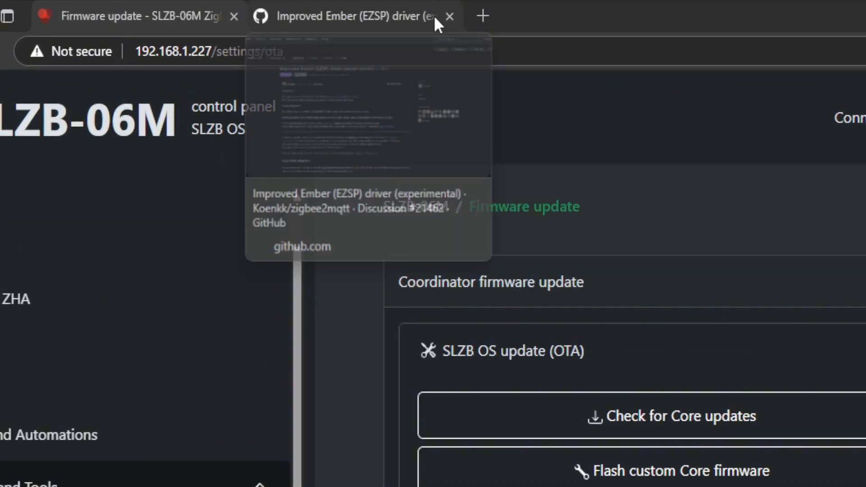
left_click(277, 11)
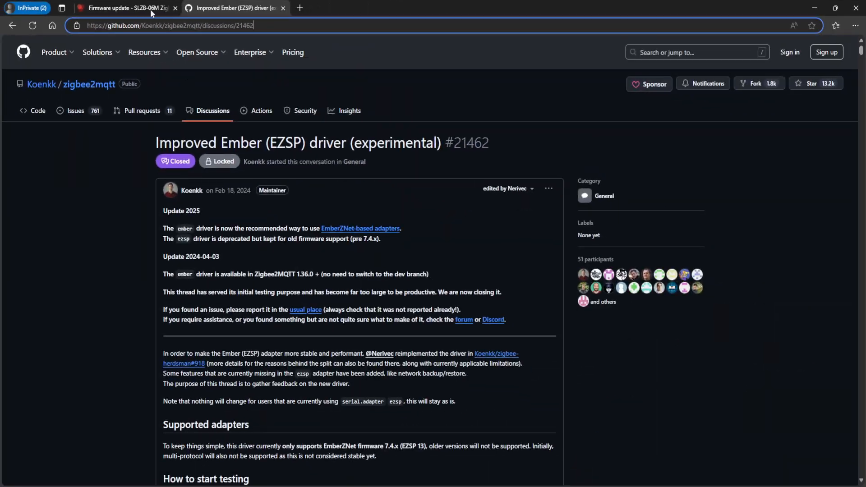
left_click(167, 9)
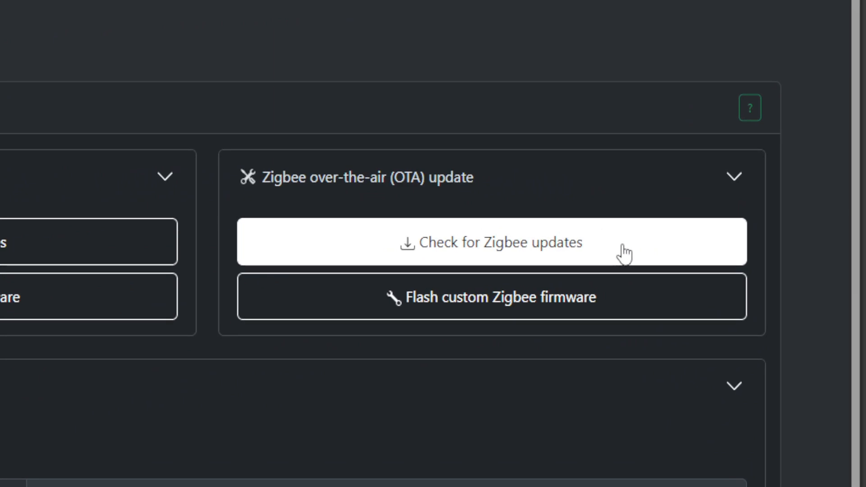
Check for Zigbee updates, flash the Zigbee Coordinator firmware revision 20250220 and close the update dialog
left_click(610, 243)
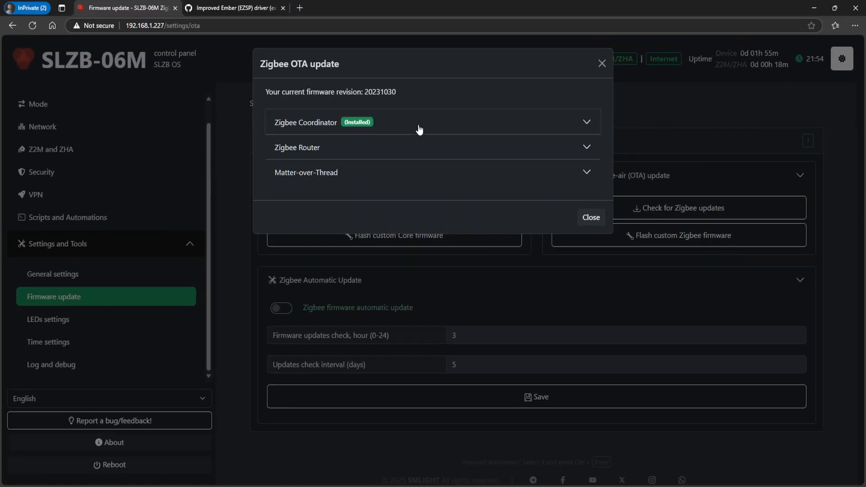
left_click(419, 129)
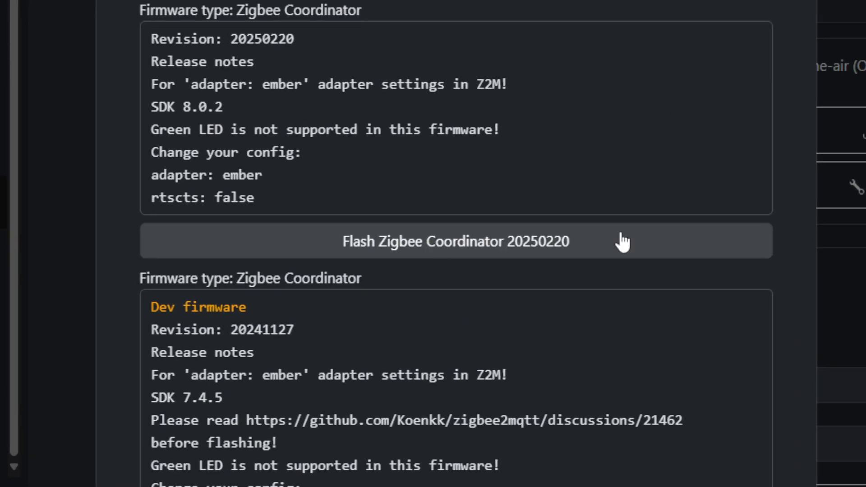
left_click(622, 242)
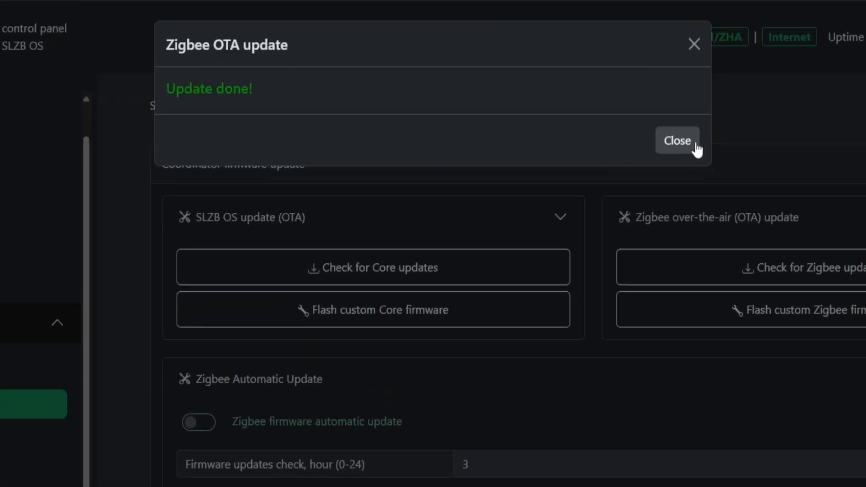
left_click(677, 141)
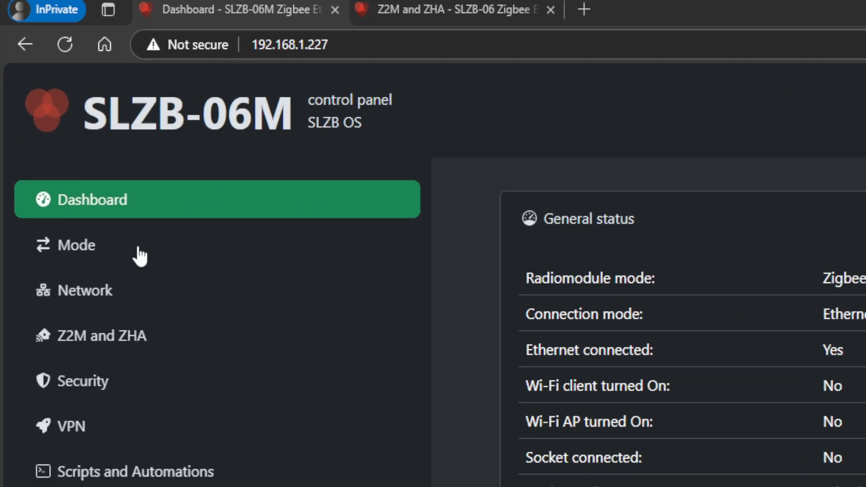
Review the SLZB-06M's mode and network settings, and compare its Z2M and ZHA configuration with the SLZB-06's
left_click(70, 126)
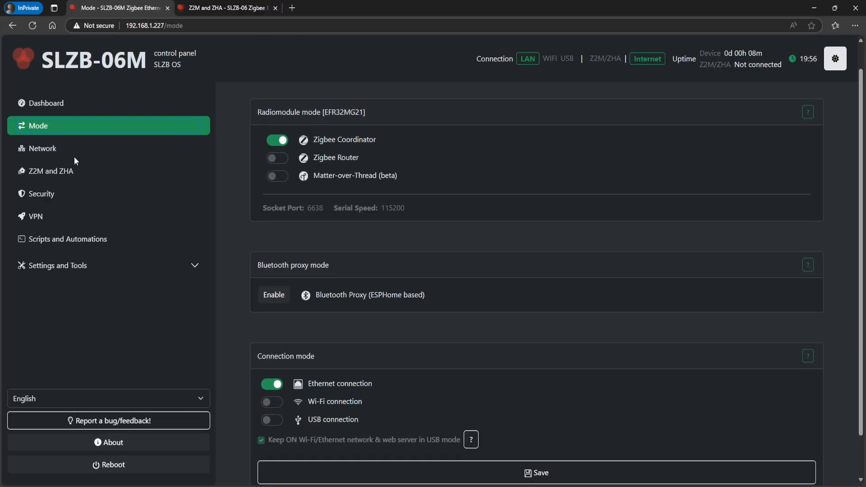
left_click(65, 153)
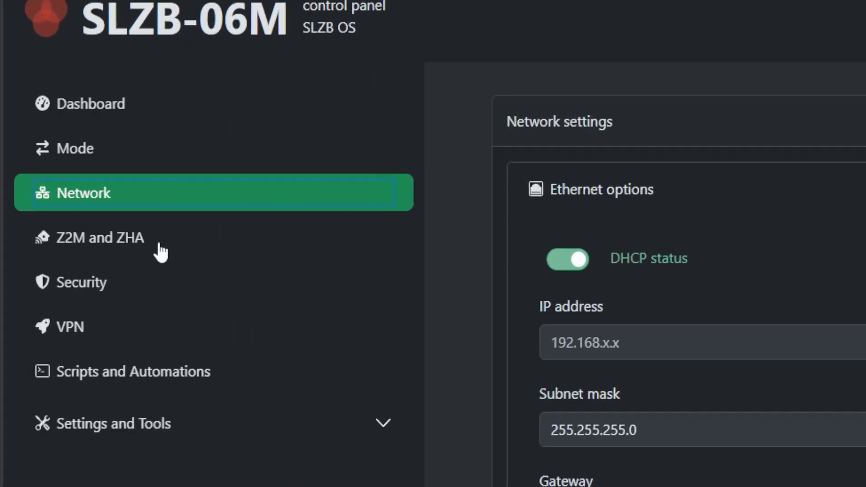
left_click(81, 177)
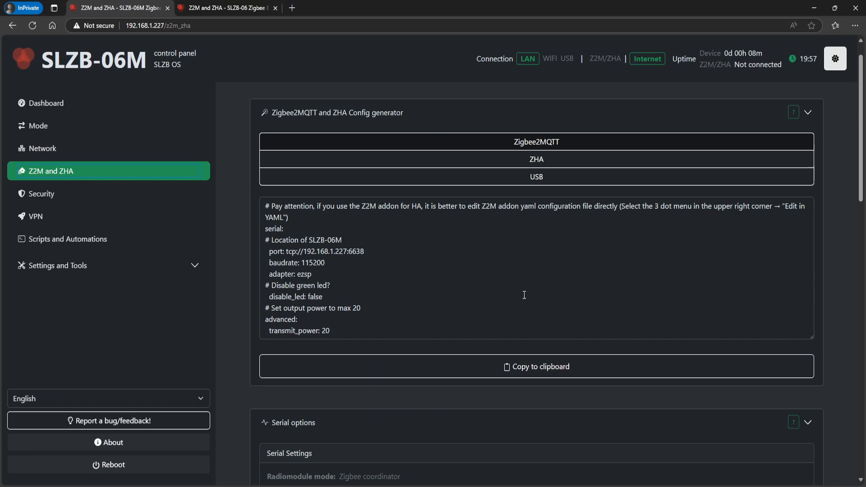
scroll(524, 295, "down", 3)
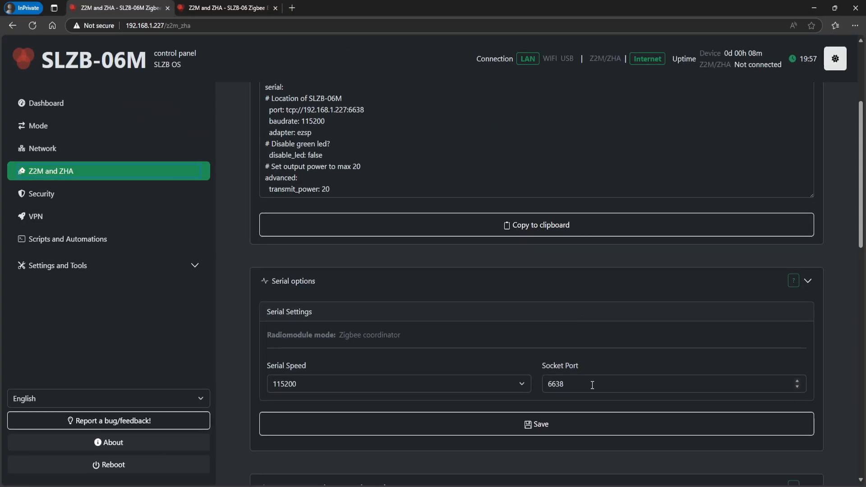
left_click(242, 9)
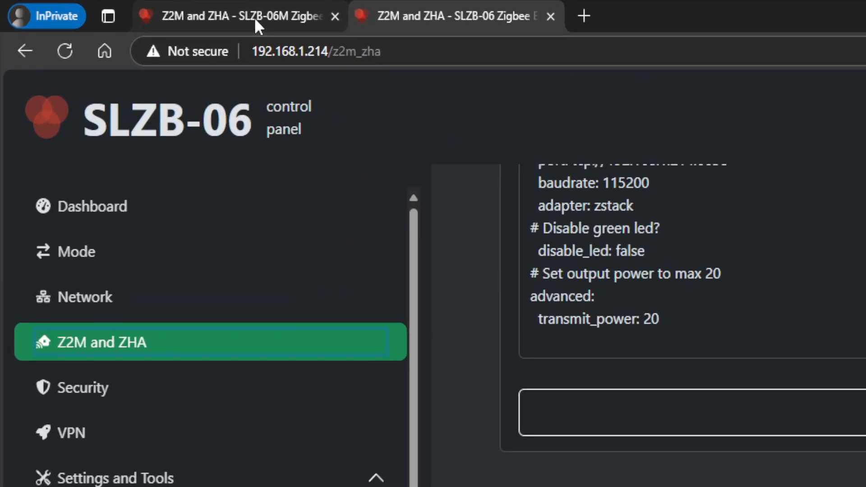
left_click(129, 10)
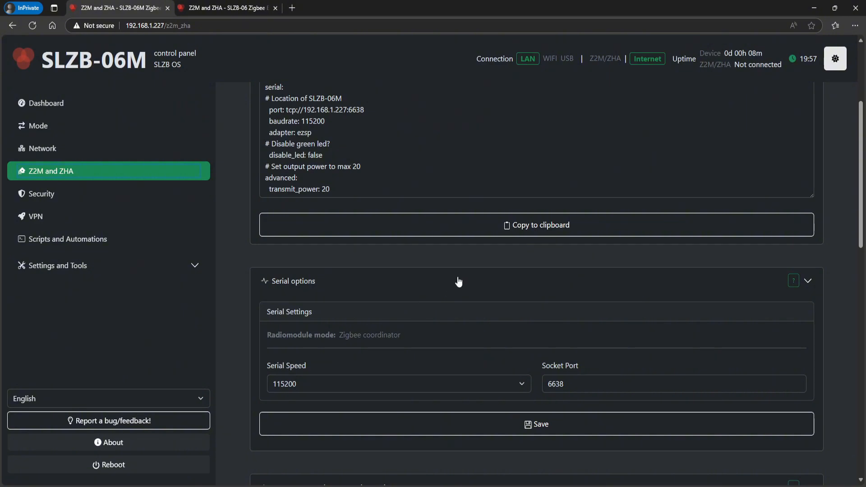
Set the SLZB-06M's socket port to 6639, save the serial options and restart the device immediately
left_click(584, 383)
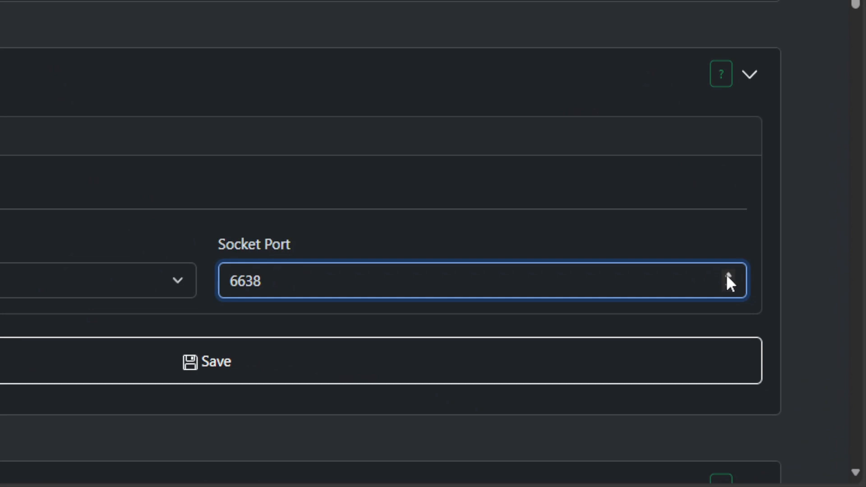
left_click(727, 276)
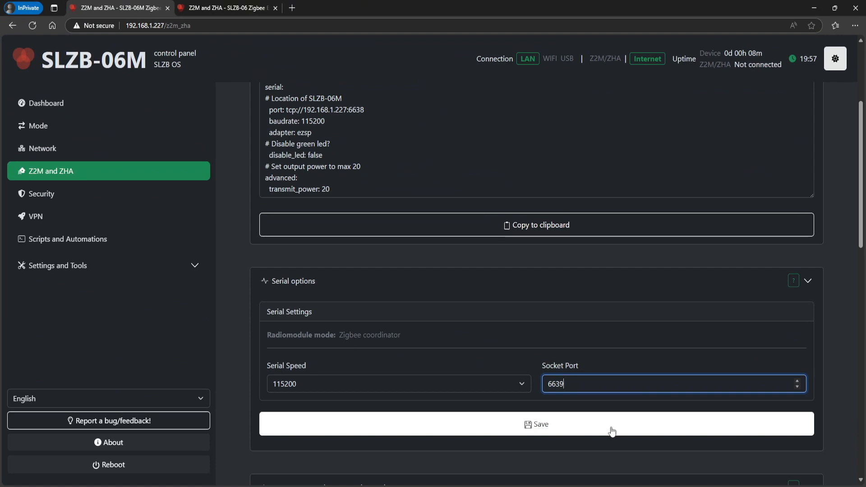
left_click(612, 431)
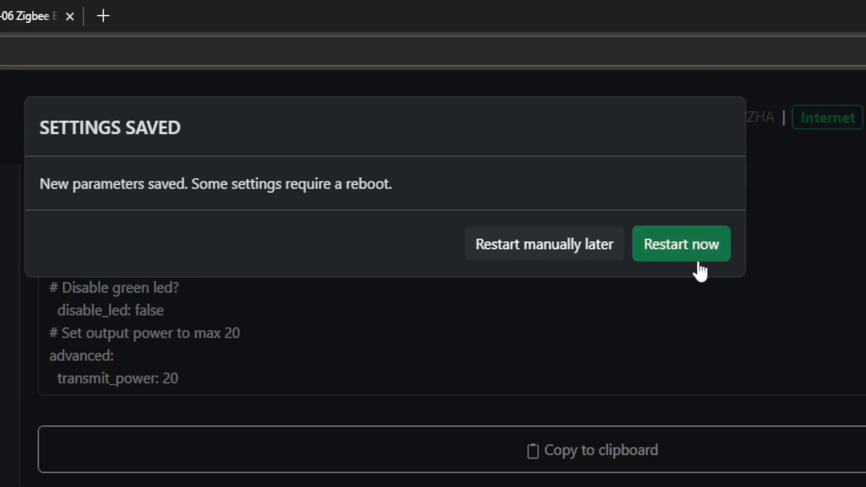
left_click(700, 263)
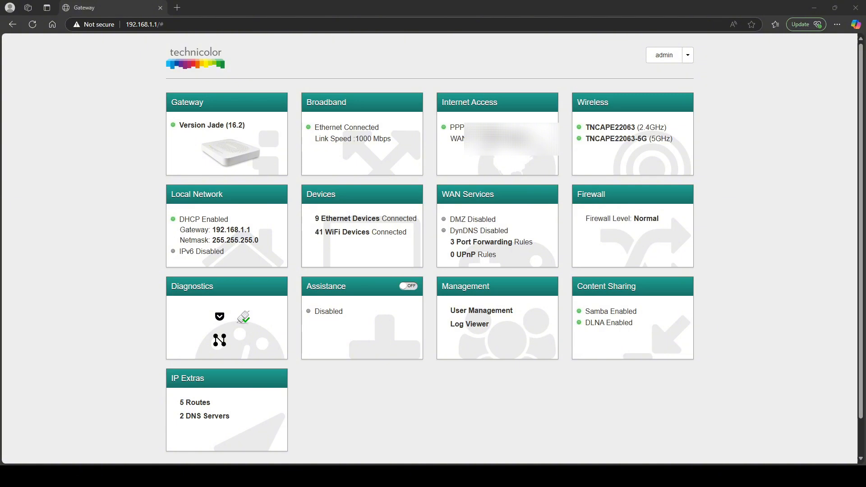
Open the router's local network settings and start a new entry under the static leases
mouse_move(249, 224)
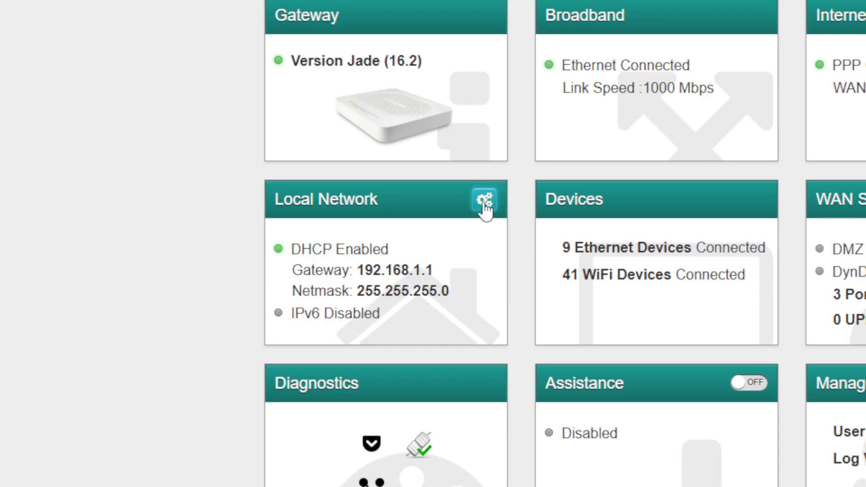
left_click(484, 206)
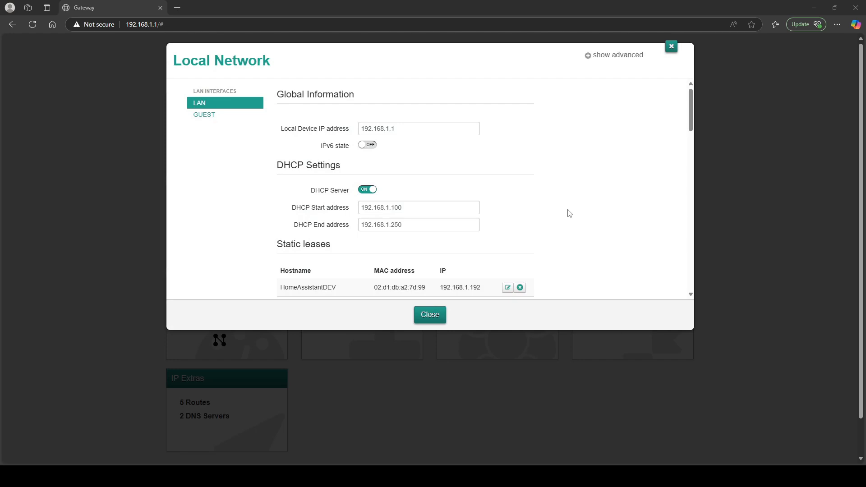
scroll(563, 205, "down", 3)
scroll(563, 204, "down", 15)
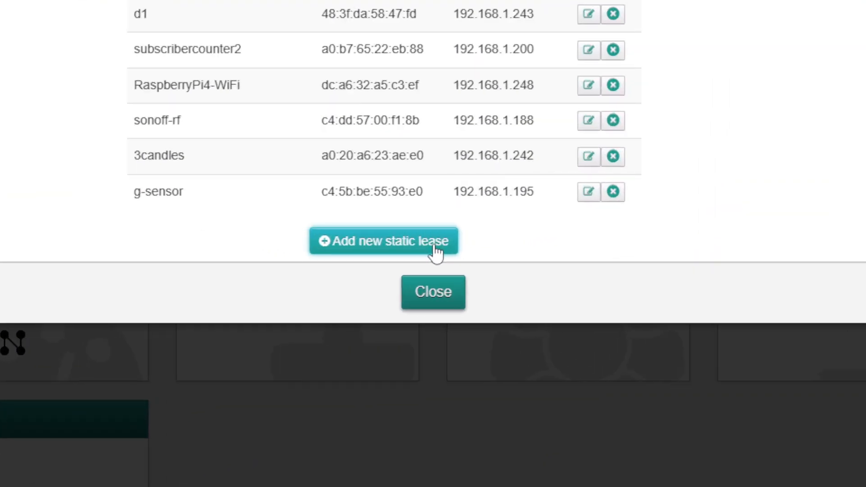
left_click(435, 248)
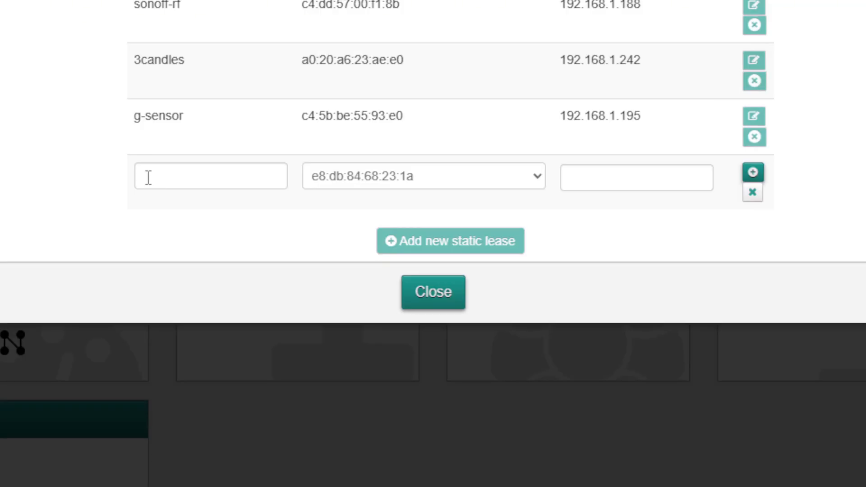
Add the static lease with hostname SLZB-06M, MAC address 1c:69:20:a0:80:c7 and IP address 192.168.1.227
left_click(149, 177)
type("SLZB-06M")
left_click(538, 182)
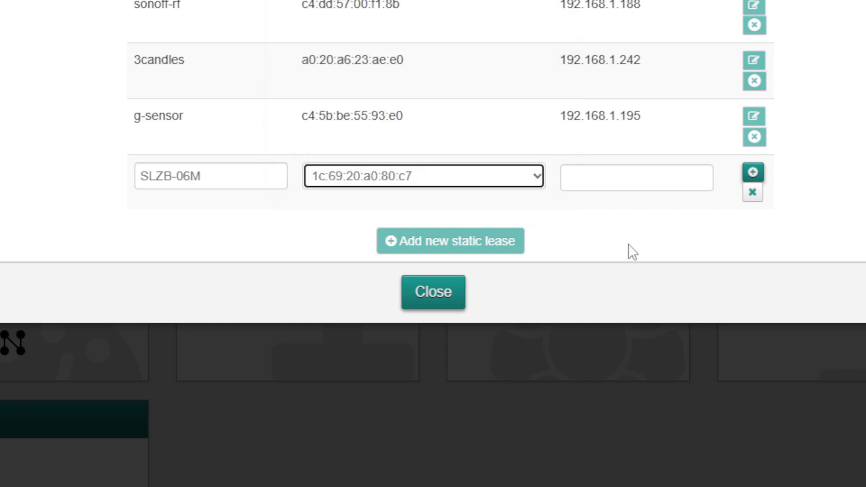
left_click(637, 178)
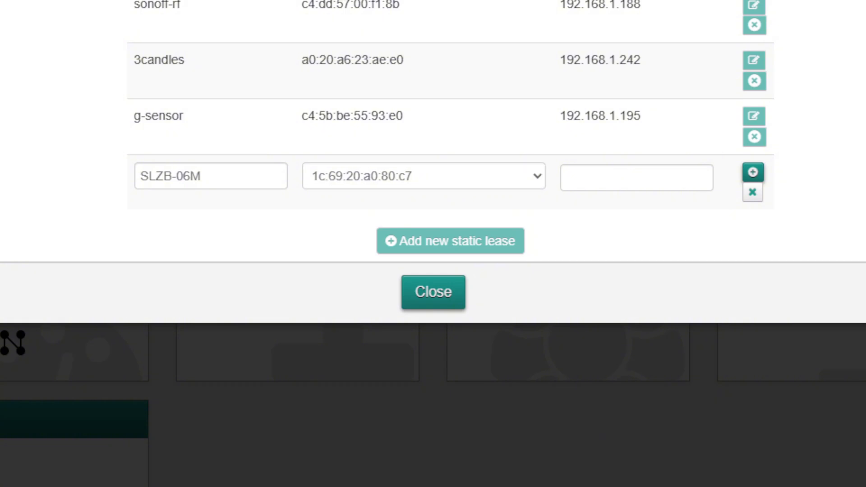
left_click(612, 183)
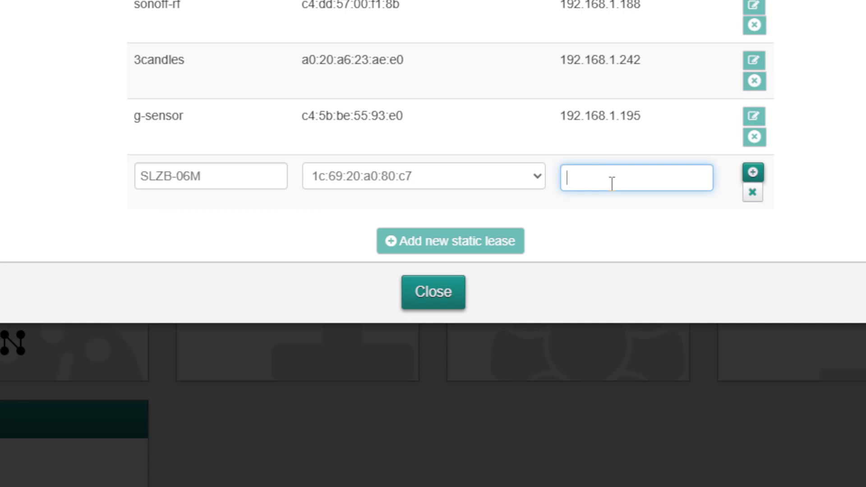
type("192.168.1.227")
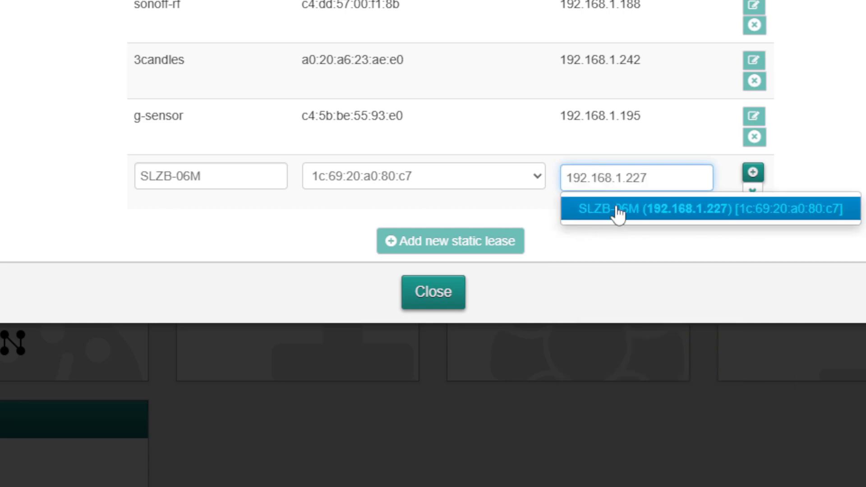
left_click(716, 212)
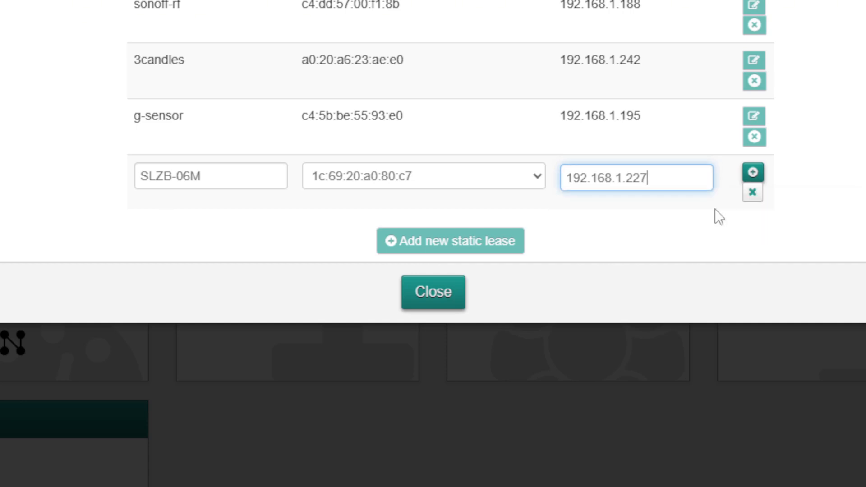
left_click(752, 174)
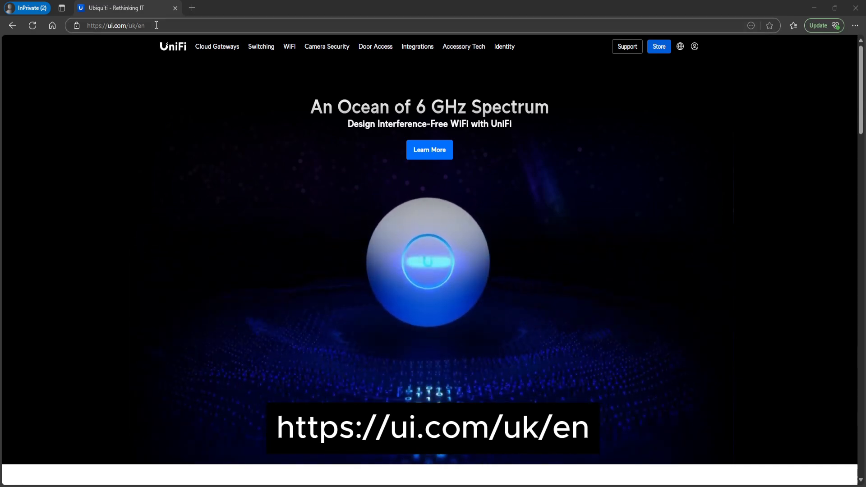
Find WiFiman on the Ubiquiti software downloads page and look through its desktop installers for each operating system
mouse_move(178, 48)
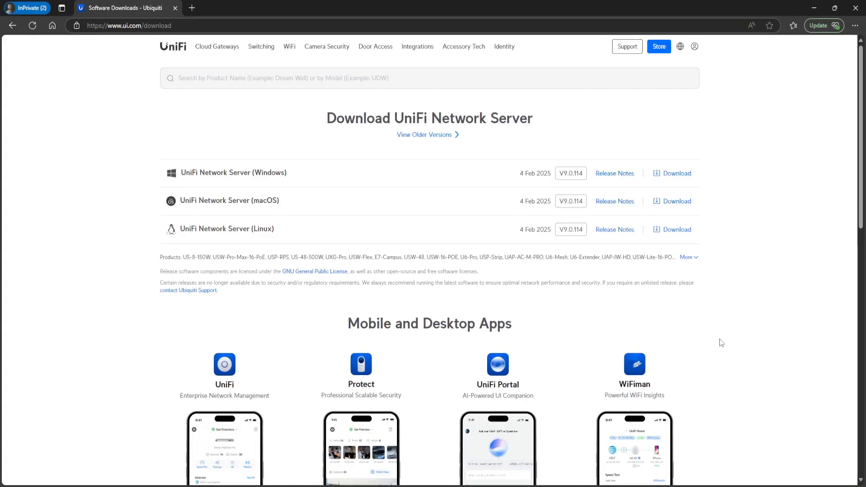
scroll(719, 342, "down", 3)
scroll(701, 311, "down", 3)
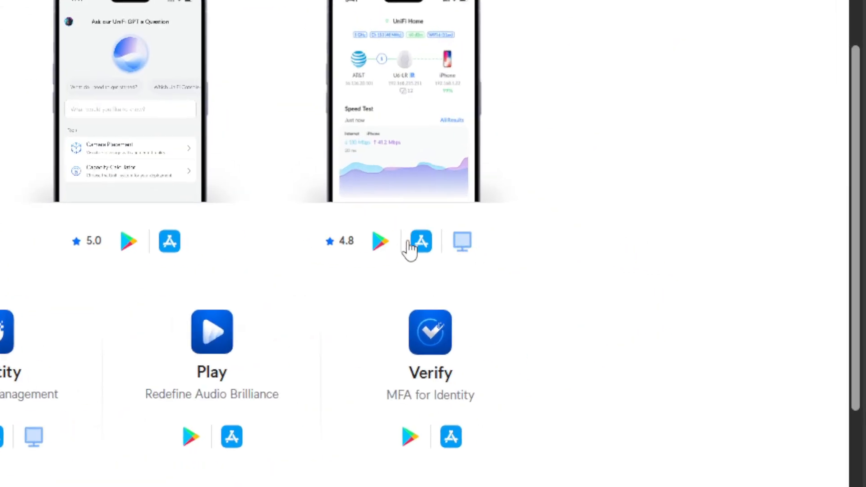
left_click(460, 244)
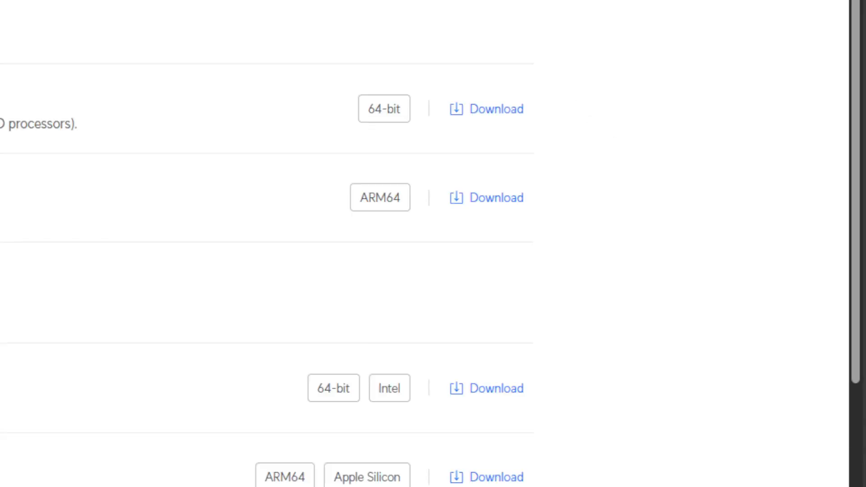
left_click(245, 28)
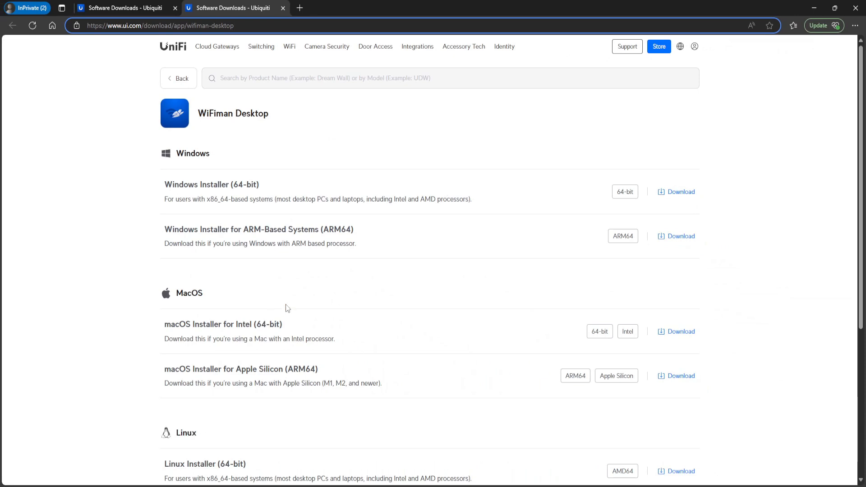
scroll(286, 305, "down", 3)
scroll(294, 301, "up", 3)
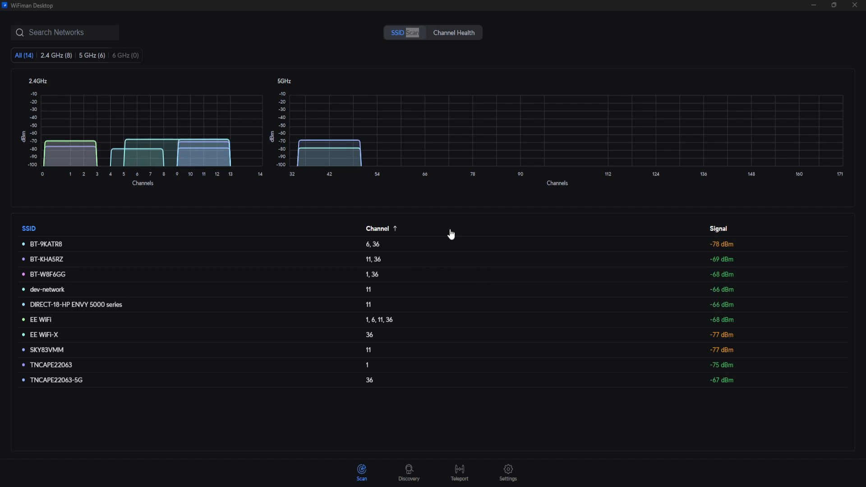
Examine the 2.4 GHz networks, their channels and signal strengths in the WiFiman desktop and mobile scans
left_click(60, 55)
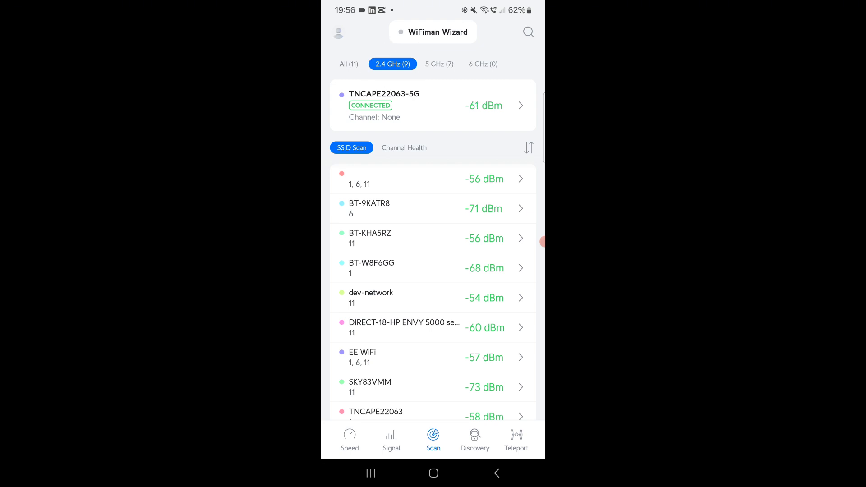
left_click(439, 64)
left_click(392, 64)
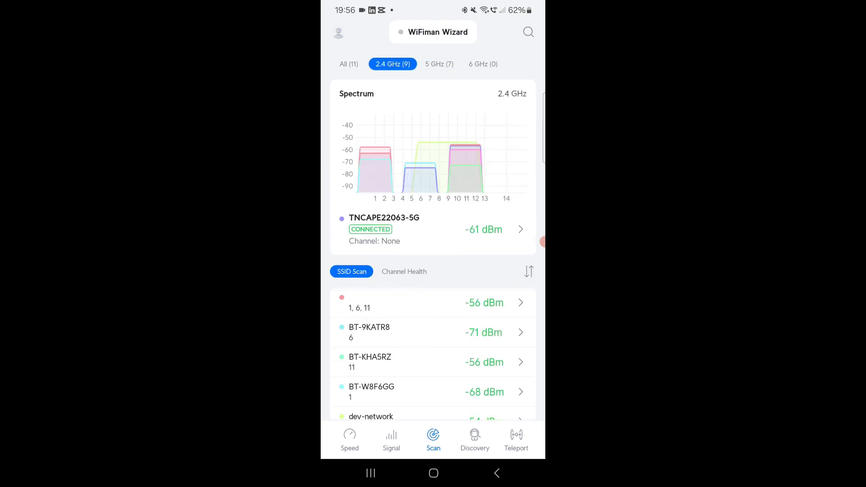
scroll(431, 252, "down", 5)
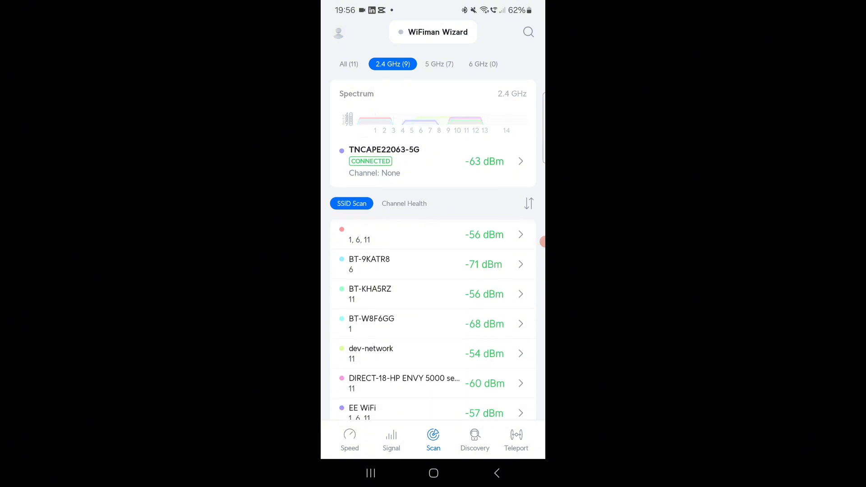
scroll(432, 280, "down", 2)
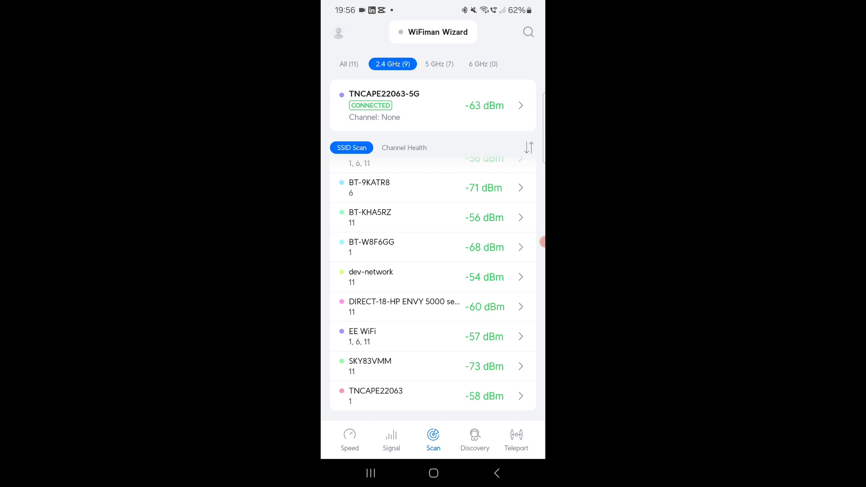
scroll(432, 253, "up", 3)
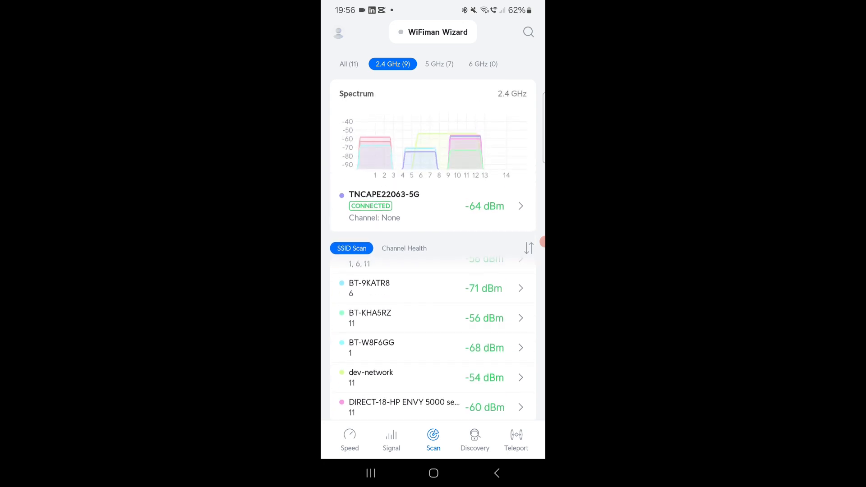
scroll(432, 279, "down", 3)
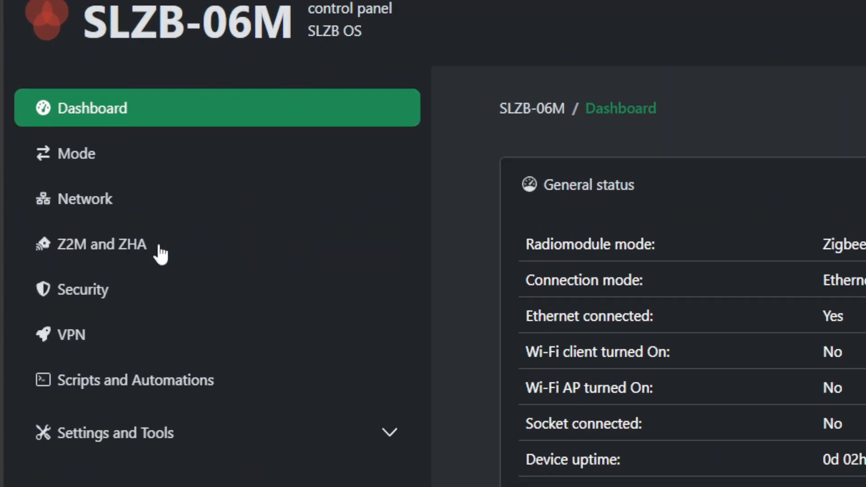
Copy the generated Zigbee2MQTT configuration from the SLZB-06M's Z2M and ZHA page
left_click(160, 255)
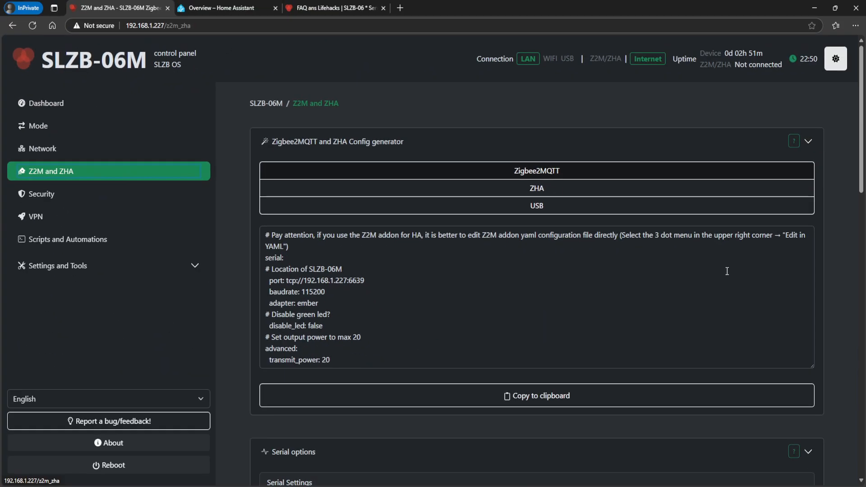
left_click(598, 402)
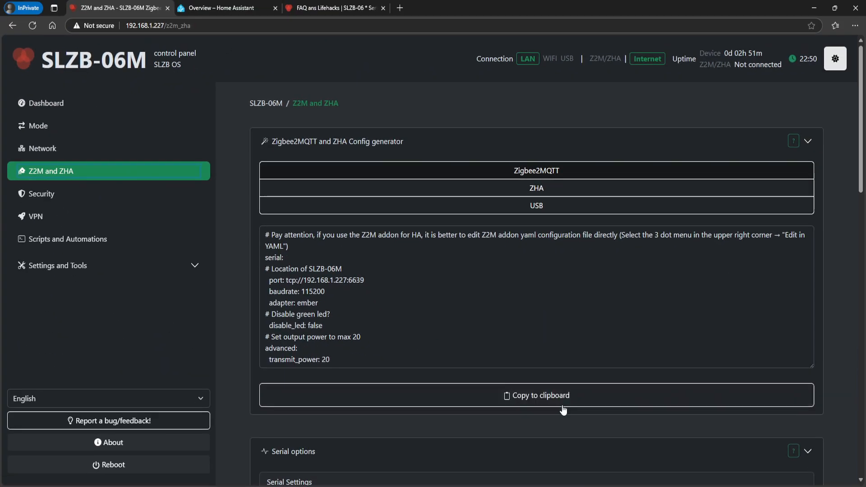
left_click(600, 401)
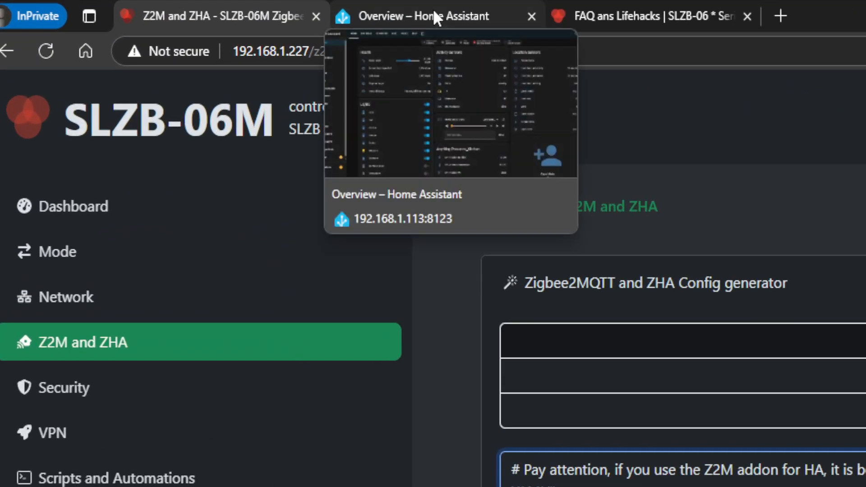
Switch to Home Assistant and open configuration.yaml from the zigbee2mqtt2 folder in the File editor
left_click(228, 8)
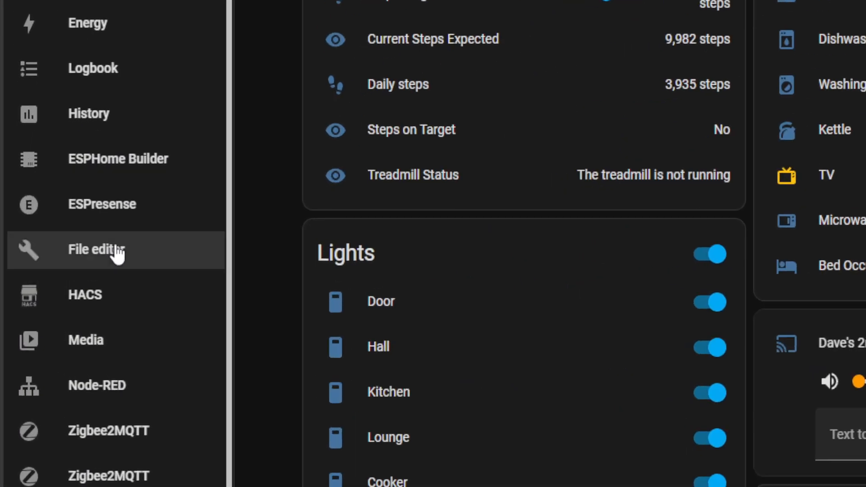
left_click(59, 258)
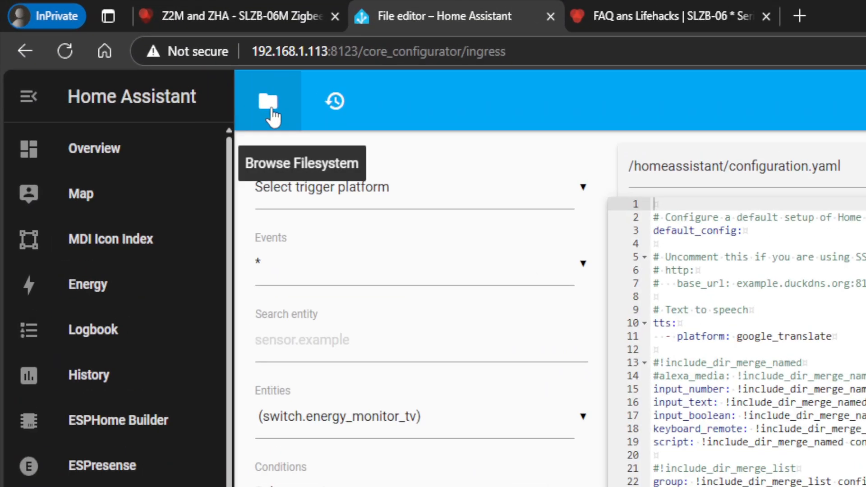
left_click(134, 51)
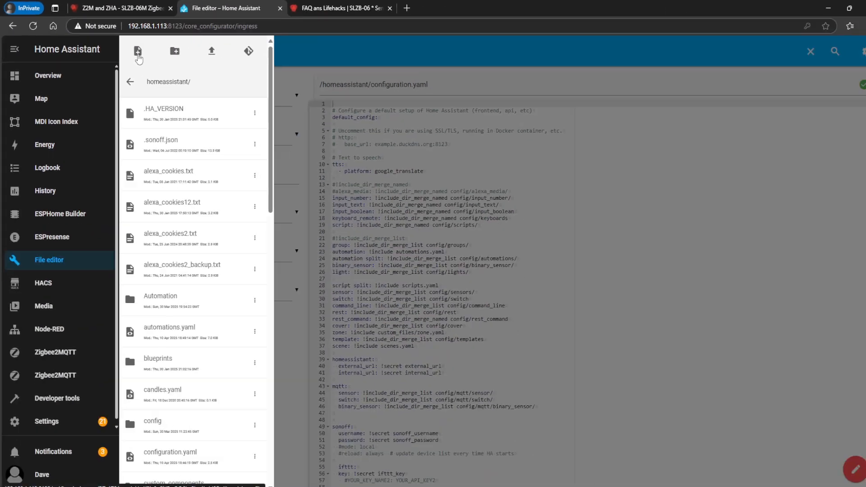
scroll(180, 329, "down", 20)
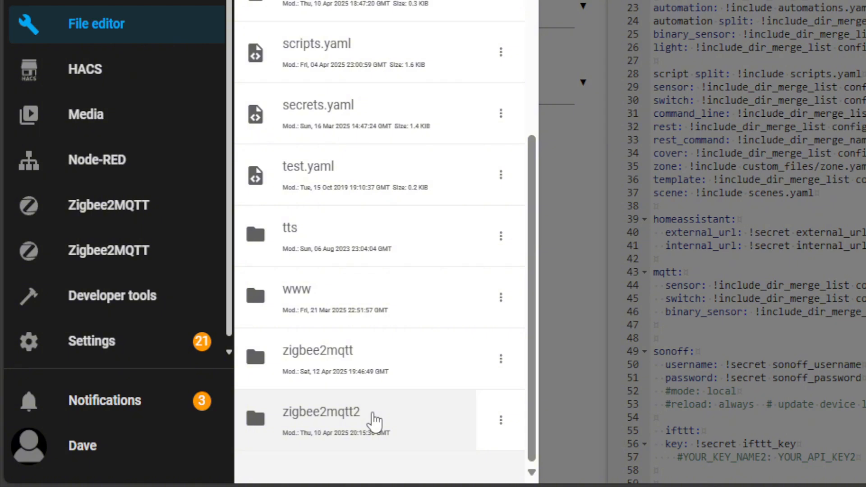
left_click(372, 412)
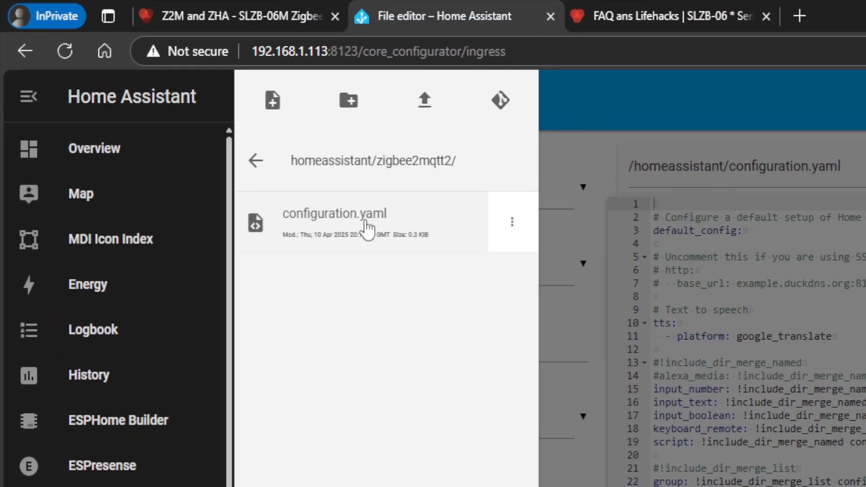
left_click(367, 227)
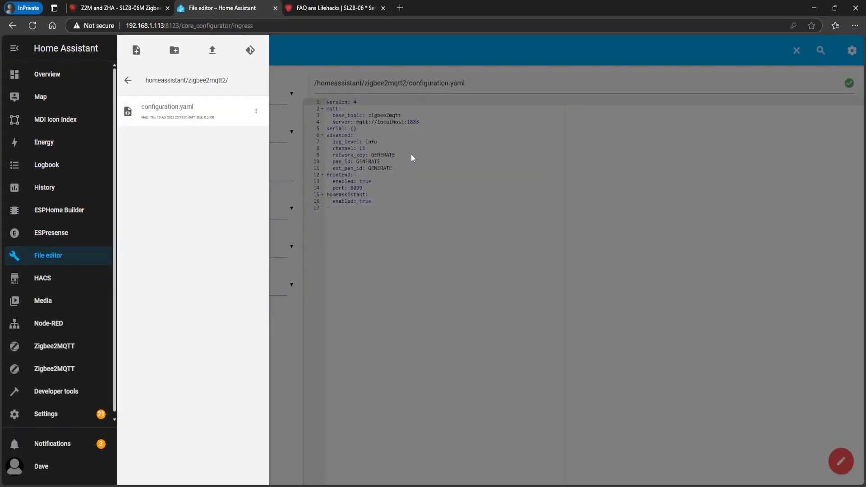
left_click(408, 157)
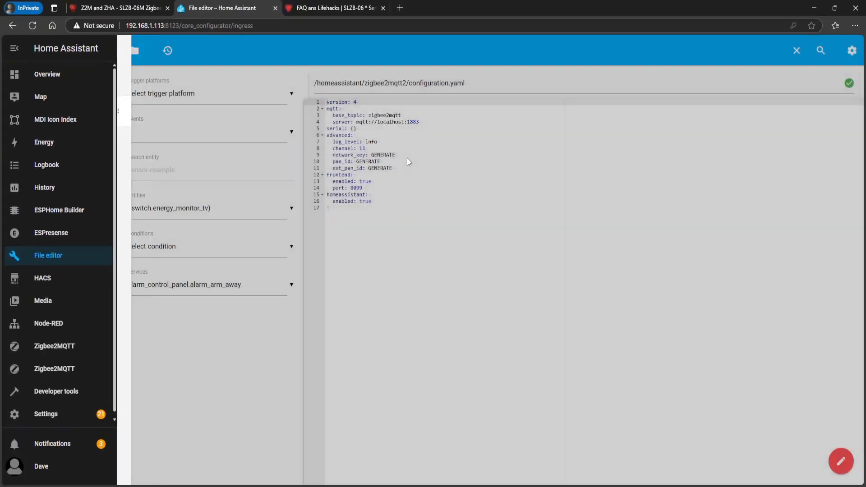
Change the MQTT base_topic in configuration.yaml to zigbee2mqtt2
left_click(407, 159)
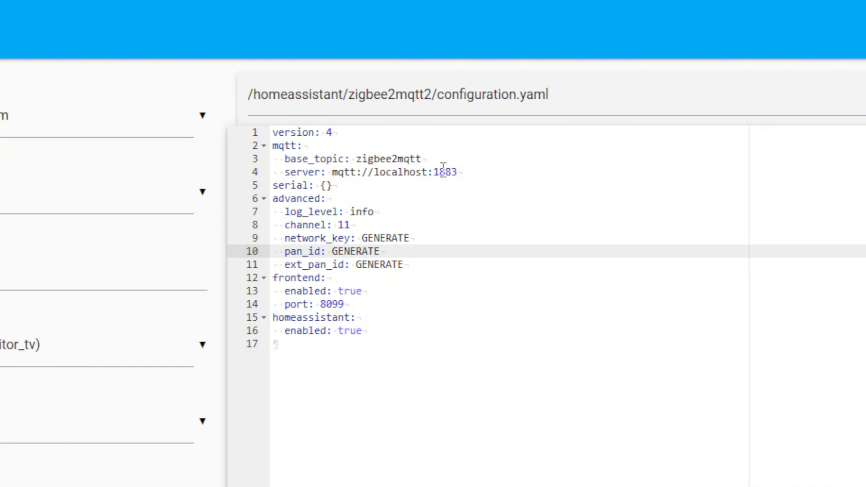
left_click(477, 161)
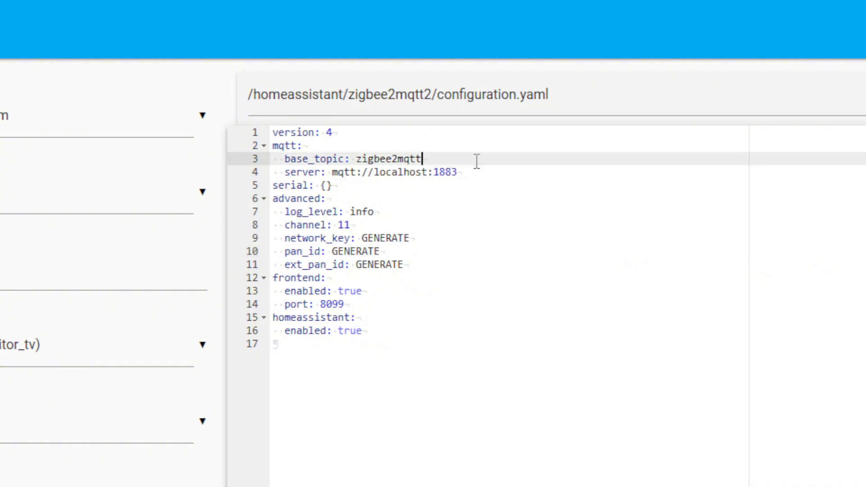
type("2mqtt2")
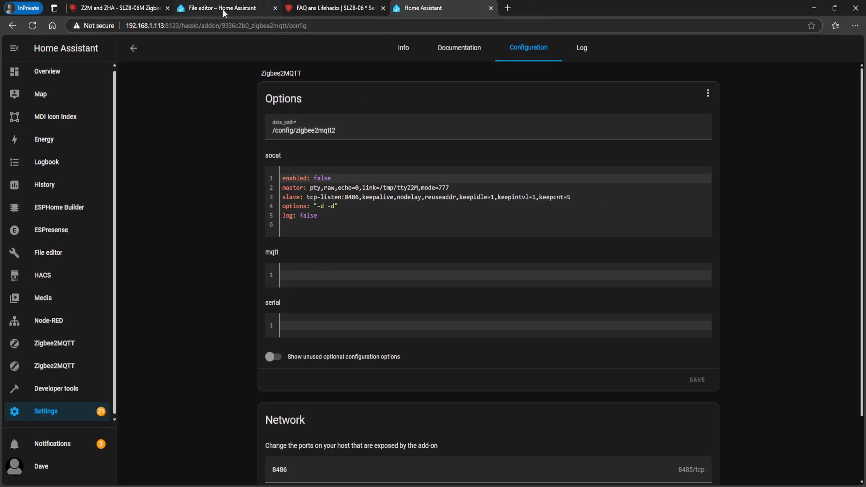
Return to the File editor and replace localhost in the MQTT server address with 192.168.1.113
left_click(223, 10)
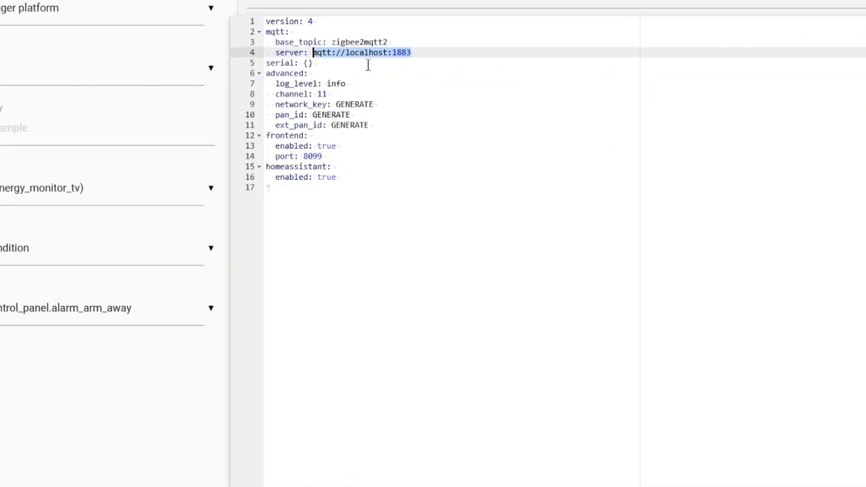
left_click(369, 65)
left_click_drag(387, 53, 345, 52)
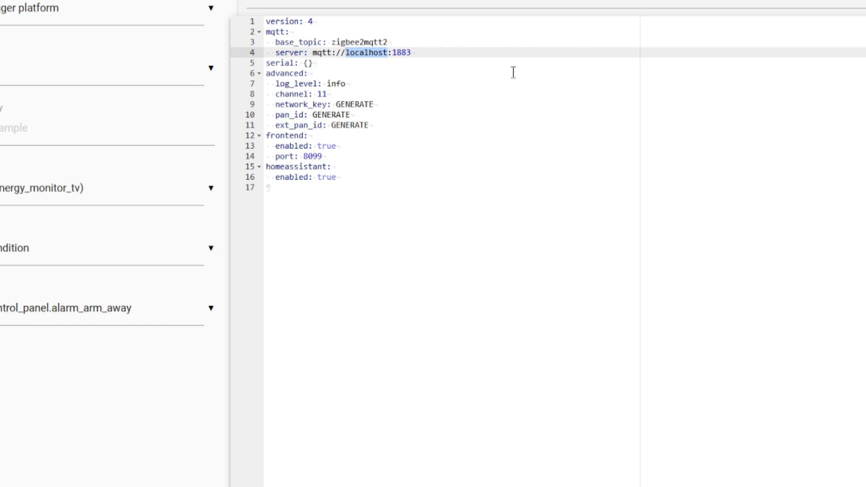
key("ctrl+v")
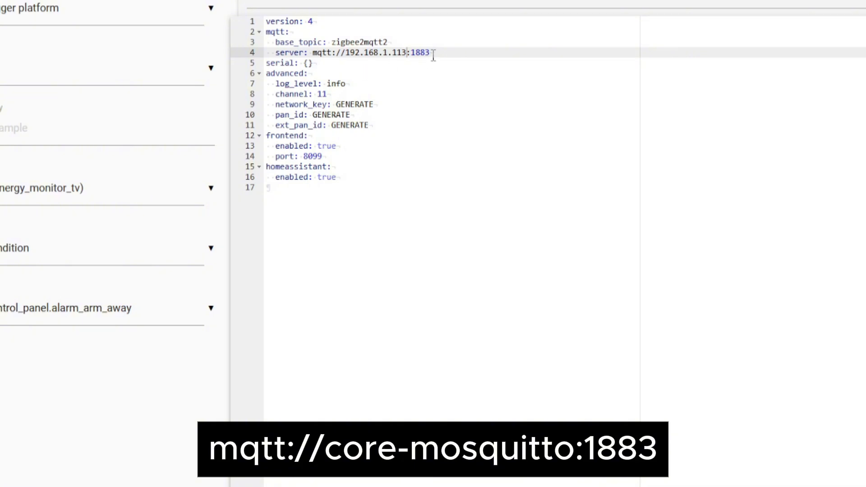
Set the whole MQTT server address to mqtt://core-mosquitto:1883
left_click_drag(431, 53, 315, 53)
key("ctrl+v")
left_click(530, 69)
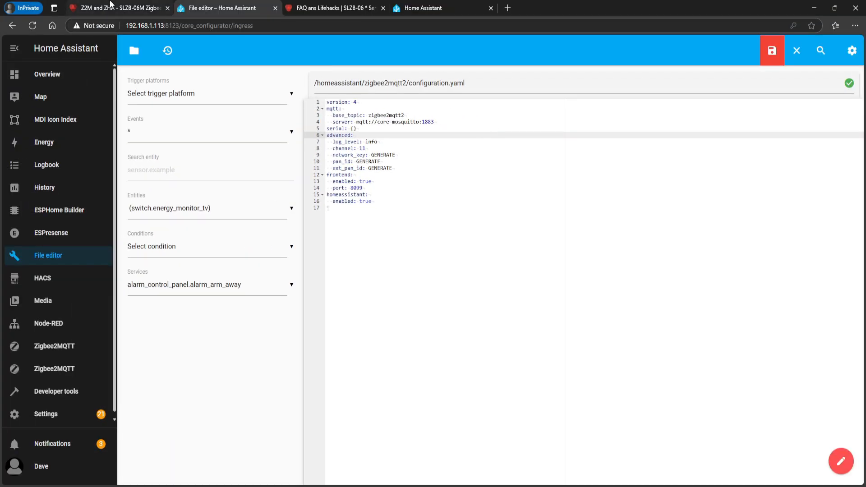
Copy the SLZB-06M's generated Zigbee2MQTT configuration and paste it below the existing lines of zigbee2mqtt2/configuration.yaml
left_click(113, 9)
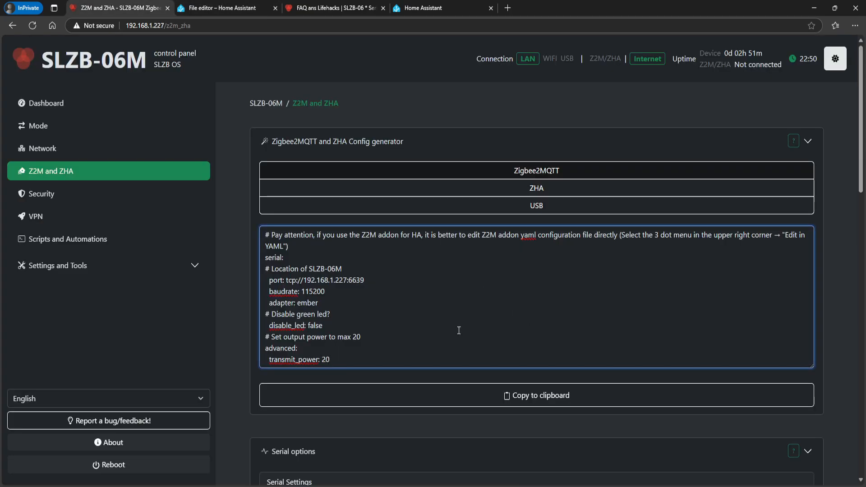
left_click(534, 396)
left_click(247, 9)
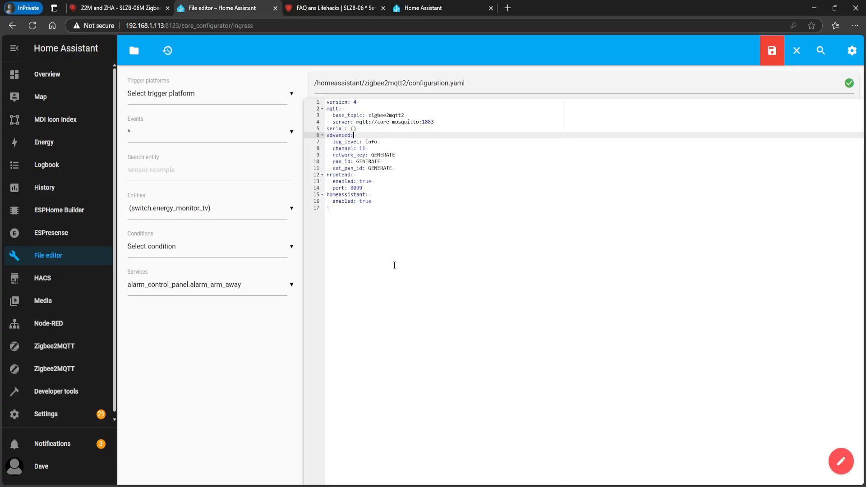
left_click(393, 220)
key("Return")
key("Return")
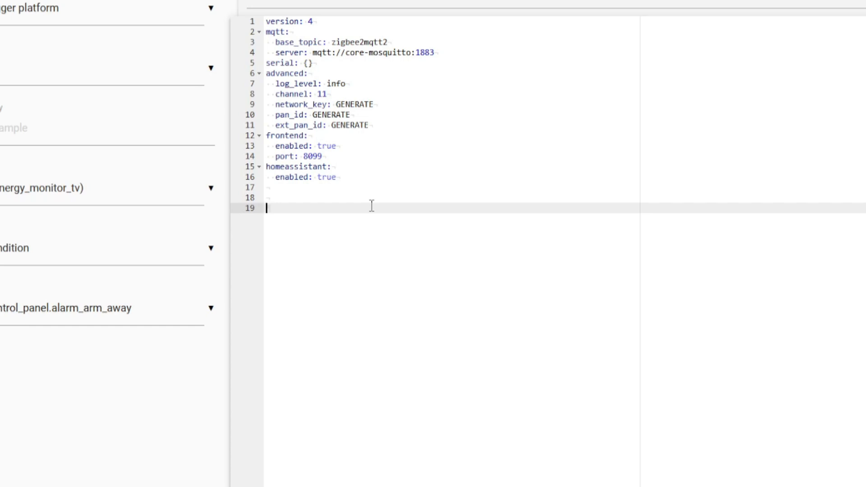
key("ctrl+v")
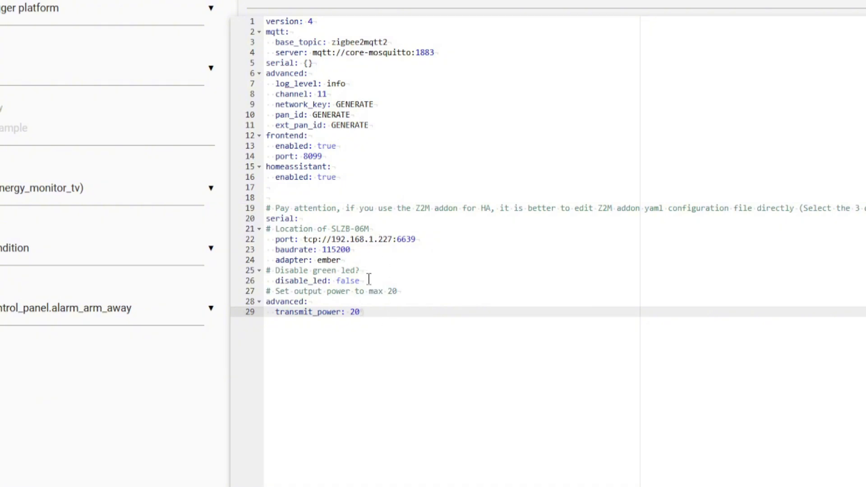
Replace the empty {} value of the upper serial entry with the pasted SLZB-06M port, baudrate, adapter and LED lines
left_click_drag(396, 291, 239, 227)
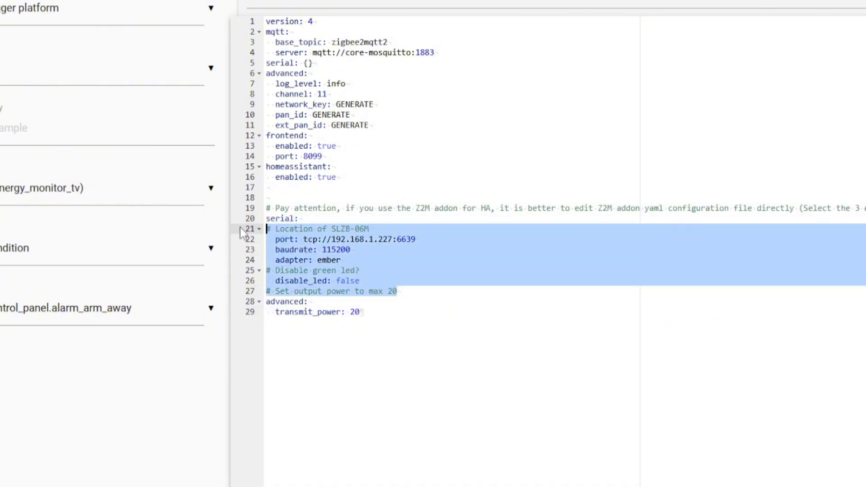
right_click(293, 239)
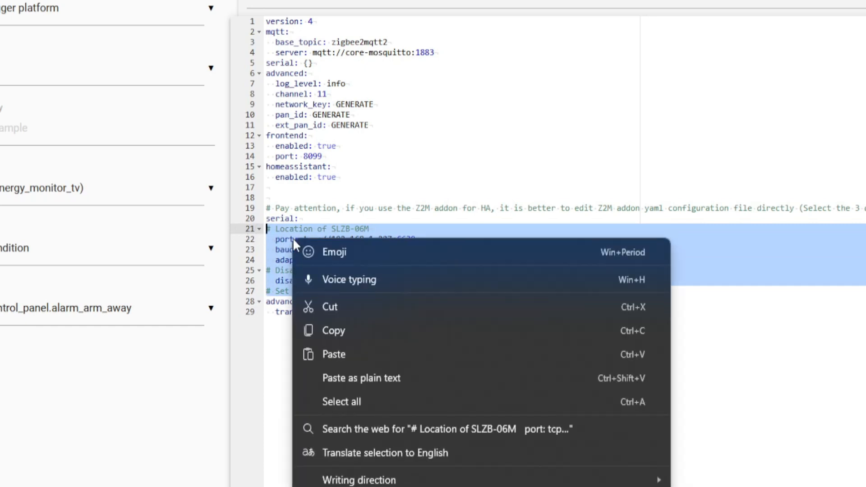
left_click(329, 305)
left_click(328, 71)
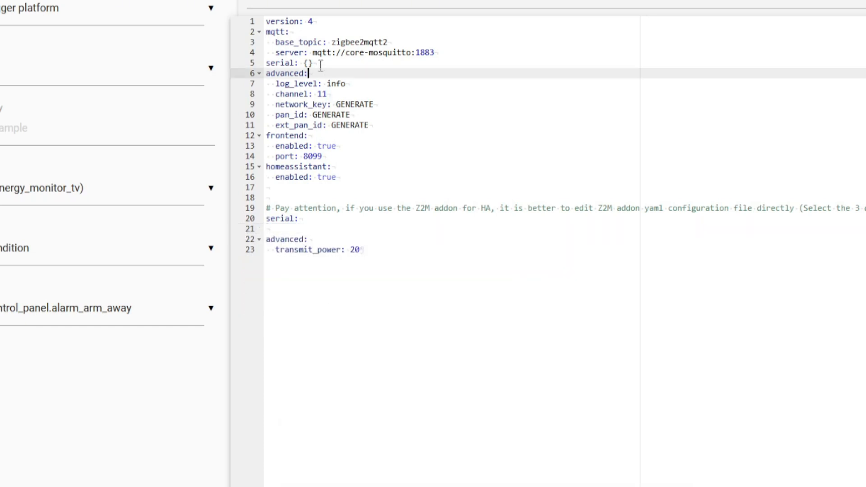
left_click(320, 63)
key("BackSpace")
key("BackSpace")
key("BackSpace")
key("Return")
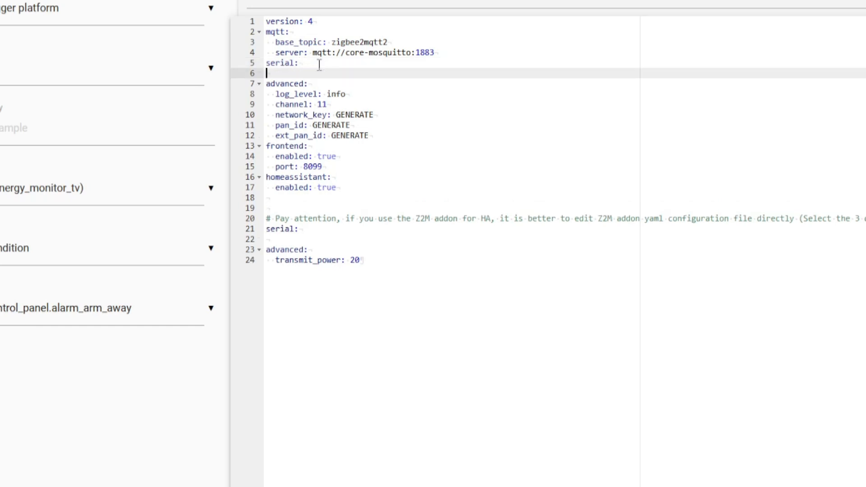
key("ctrl+v")
key("Return")
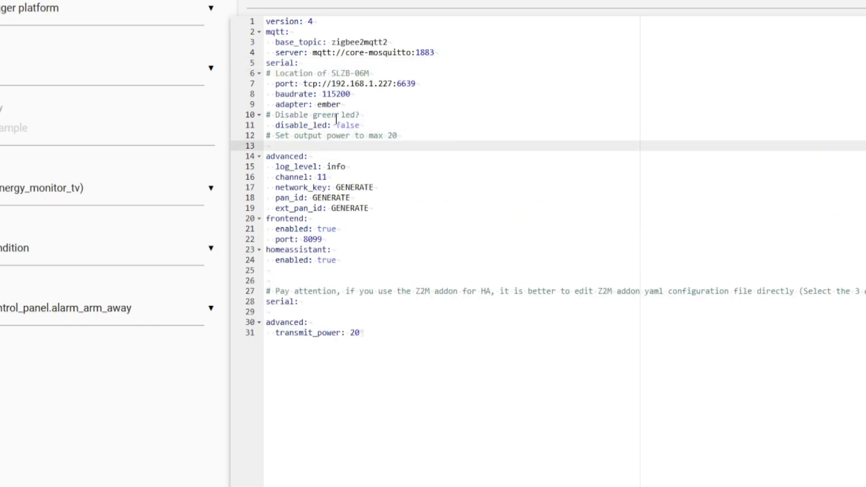
Move transmit_power: 20 to the end of the upper advanced section and align its indentation with ext_pan_id
left_click(392, 333)
left_click(250, 334, "shift")
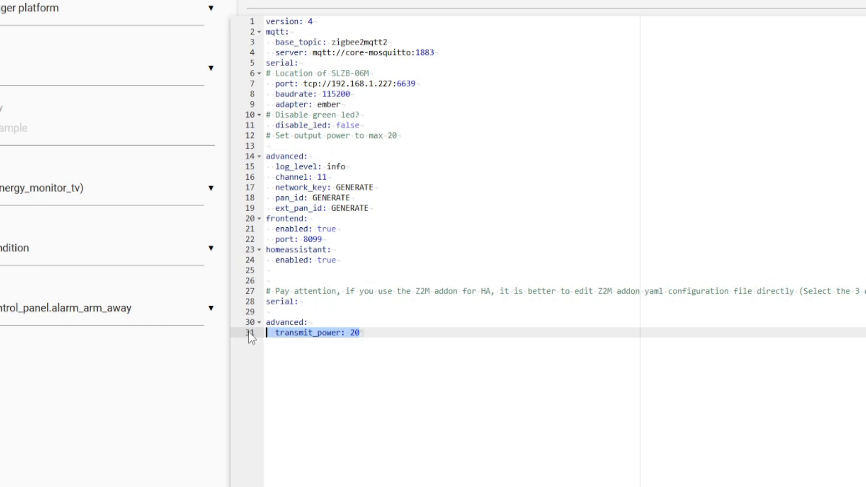
key("ctrl+x")
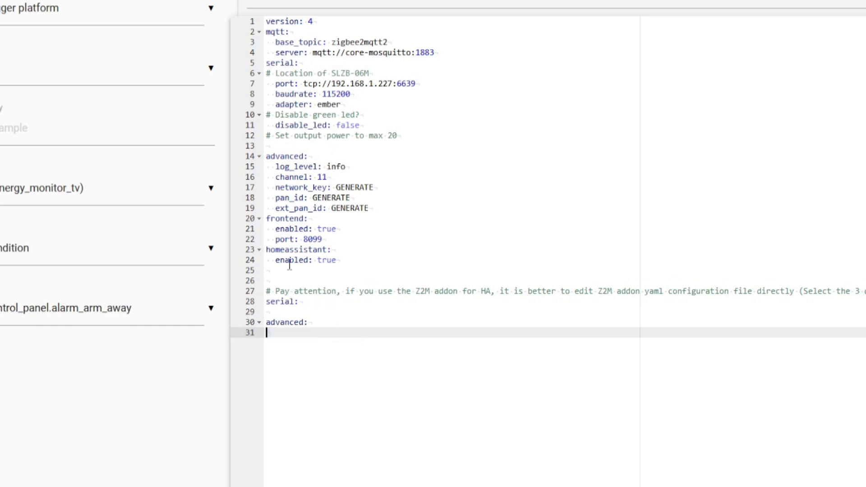
left_click(390, 207)
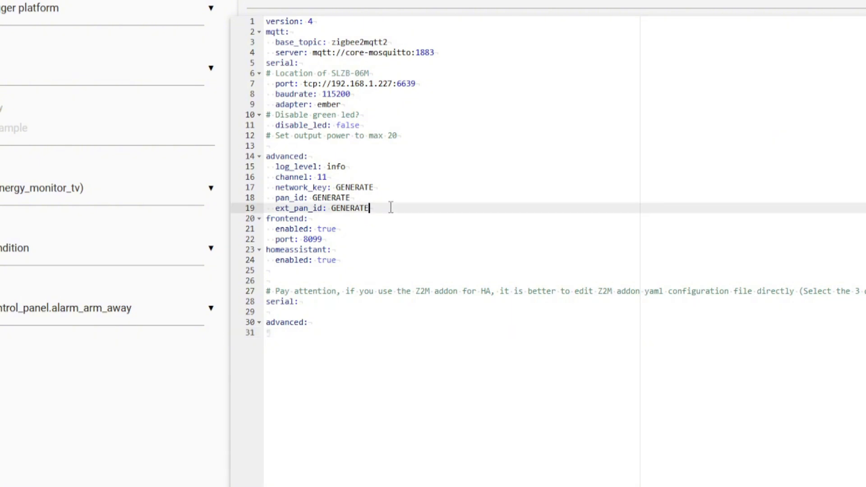
key("Return")
key("ctrl+v")
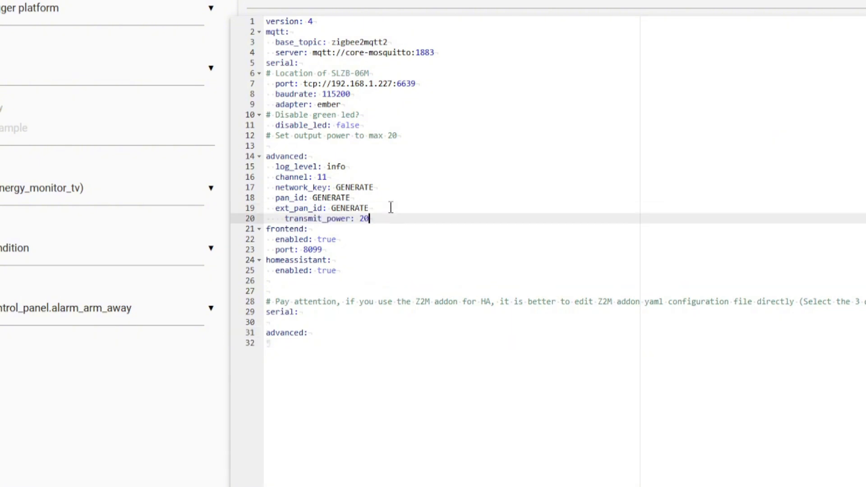
key("Home")
key("BackSpace")
key("BackSpace")
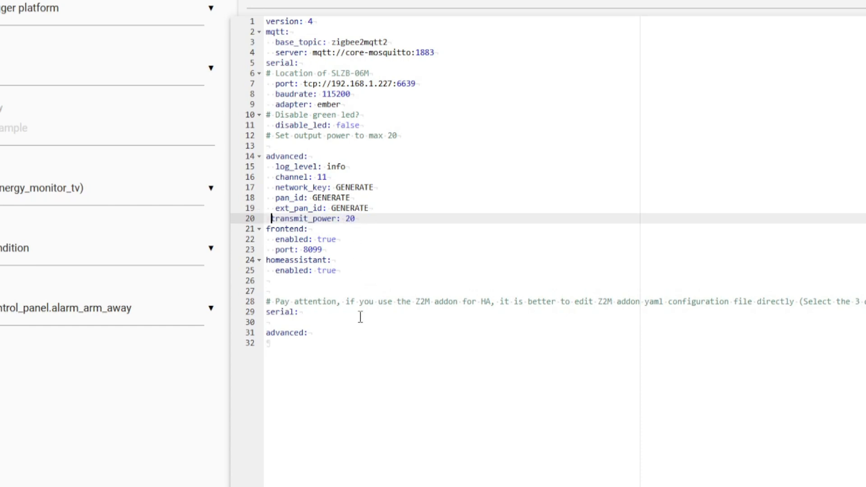
Delete the leftover comment and the duplicate serial and advanced entries below the homeassistant section
left_click_drag(356, 339, 256, 283)
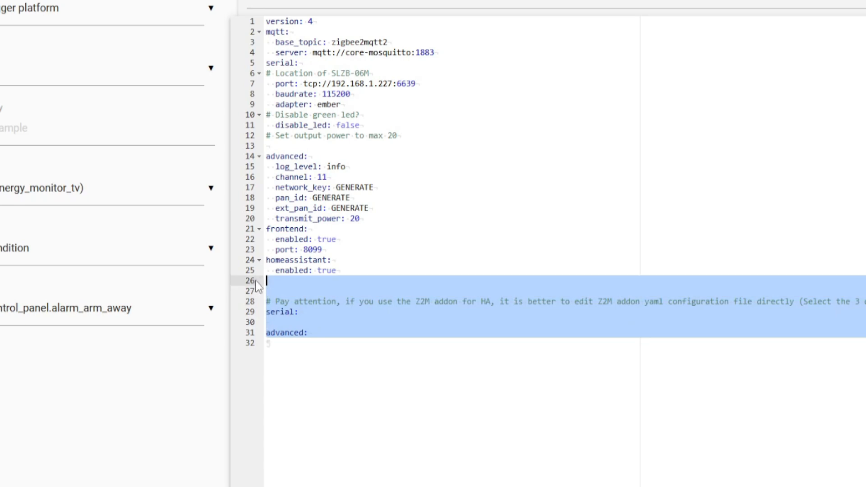
key("BackSpace")
key("BackSpace")
key("BackSpace")
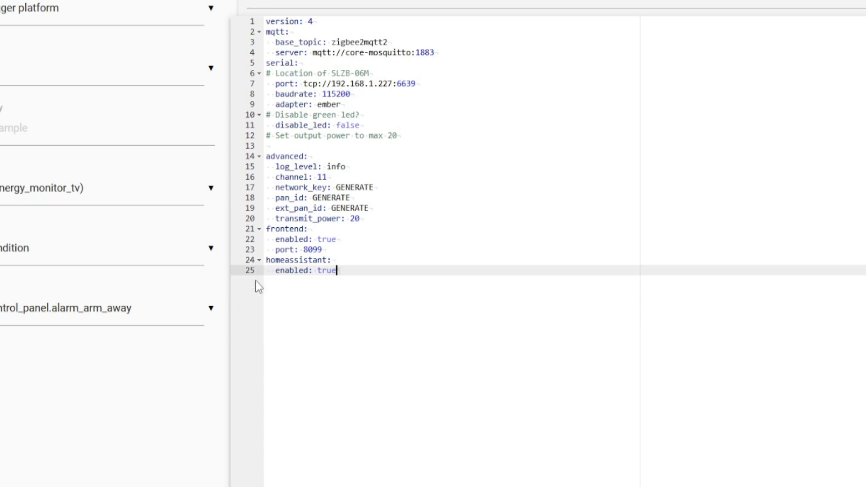
left_click(343, 179)
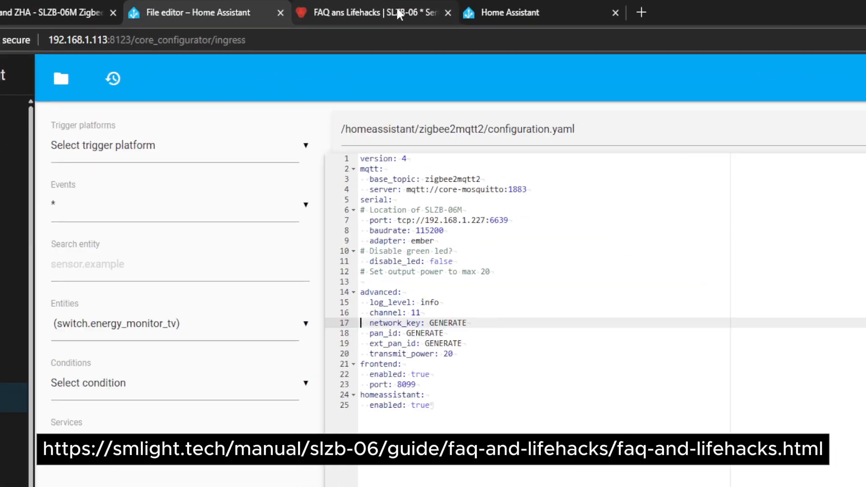
Consult the Zigbee channel chart in the SLZB-06 FAQ and set channel to 25 in zigbee2mqtt2/configuration.yaml
left_click(370, 7)
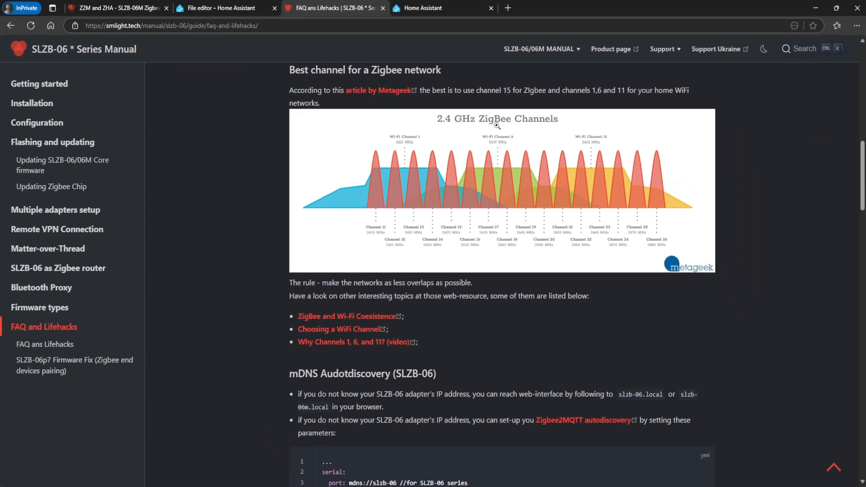
left_click(462, 330)
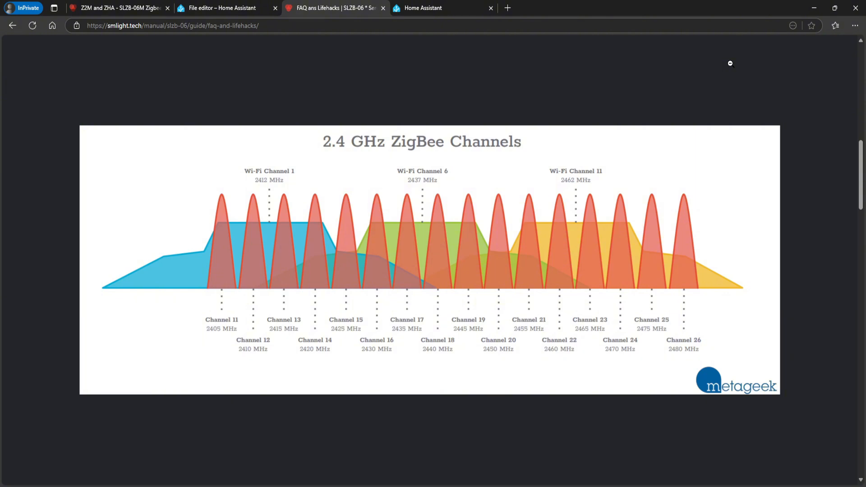
left_click(489, 91)
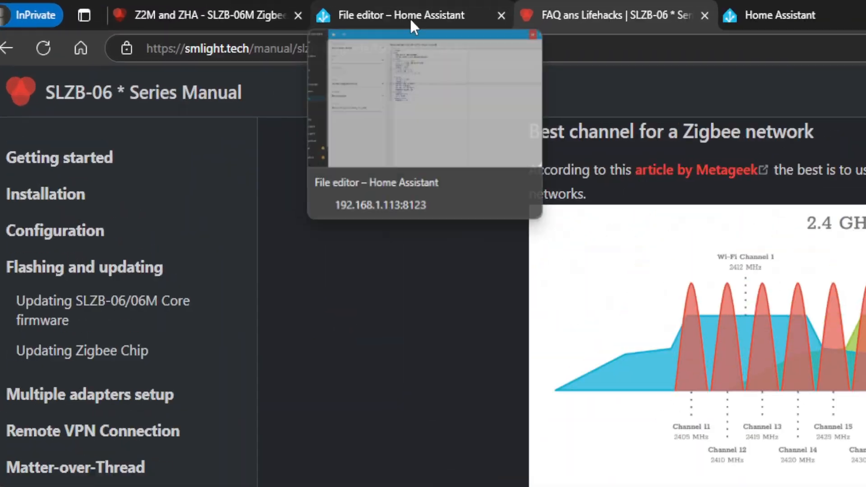
left_click(226, 10)
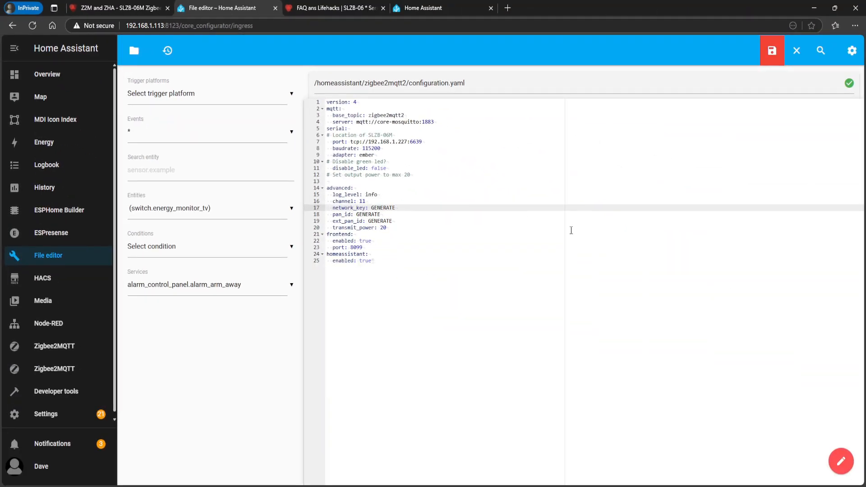
left_click(384, 200)
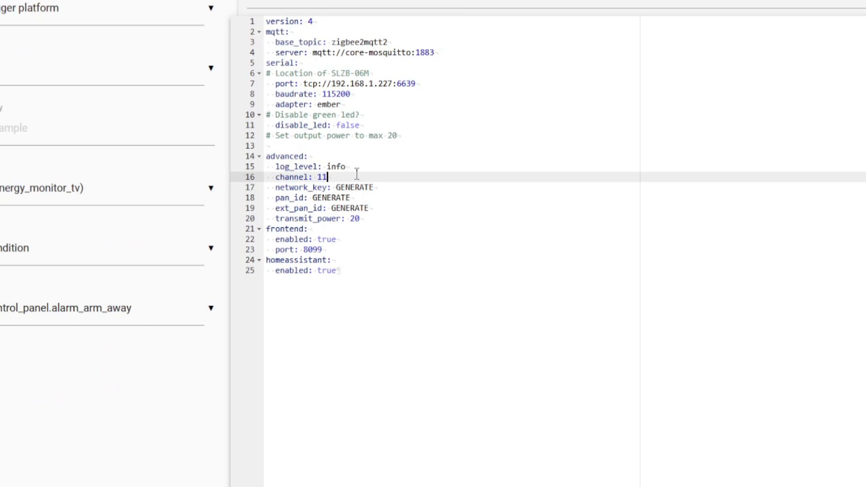
key("BackSpace")
key("BackSpace")
type("25")
left_click(454, 64)
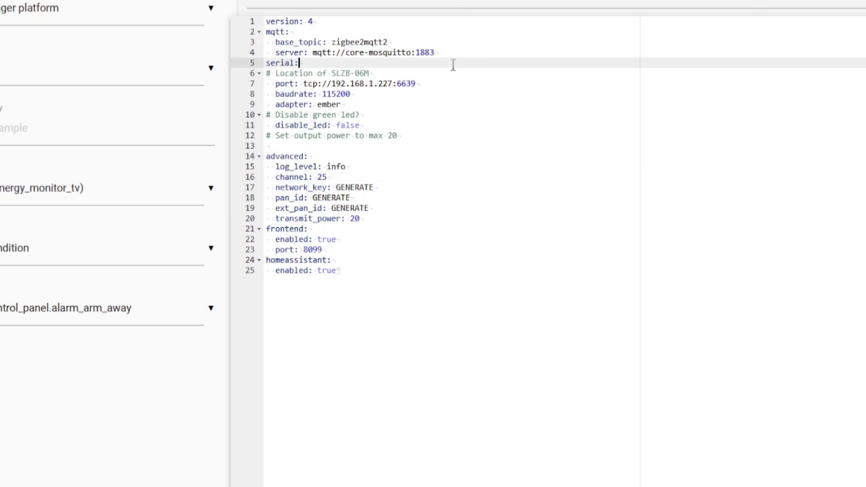
Open the first instance's zigbee2mqtt/configuration.yaml in a second File editor browser tab
left_click(454, 54)
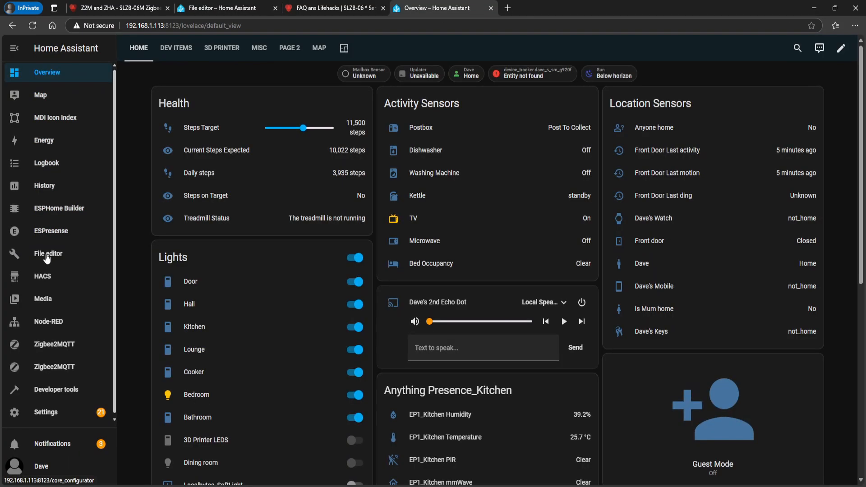
left_click(45, 253)
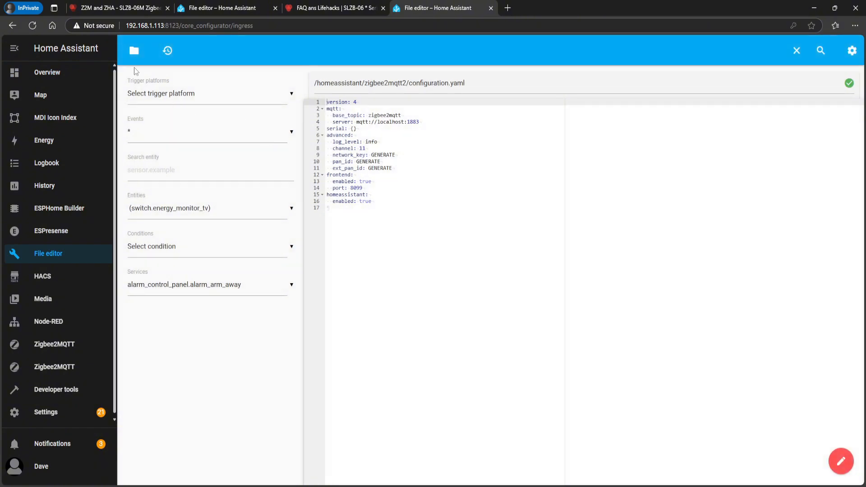
left_click(133, 55)
scroll(209, 338, "down", 10)
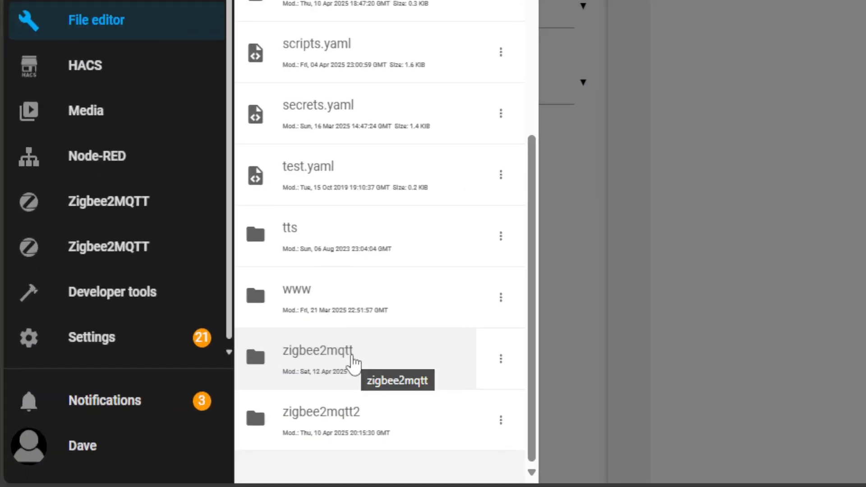
left_click(336, 349)
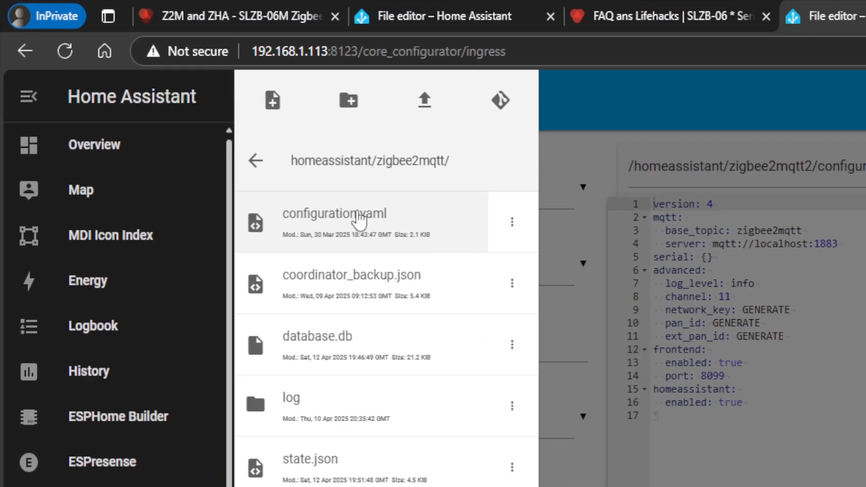
left_click(179, 109)
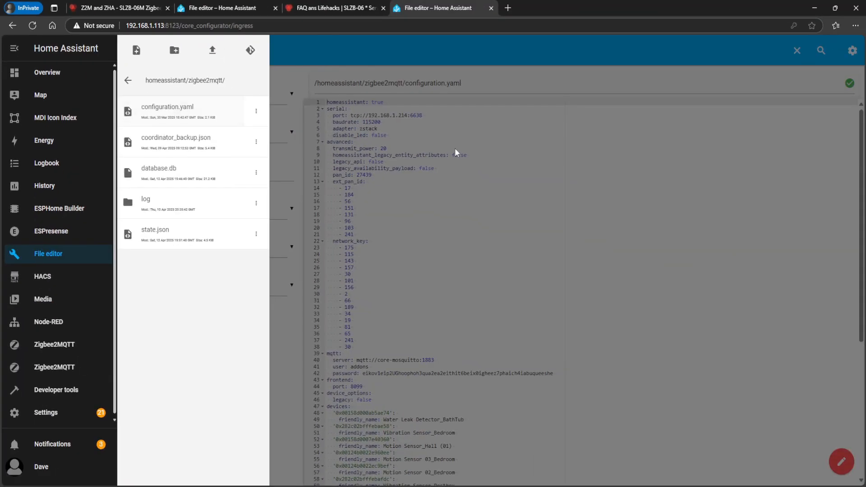
left_click(453, 146)
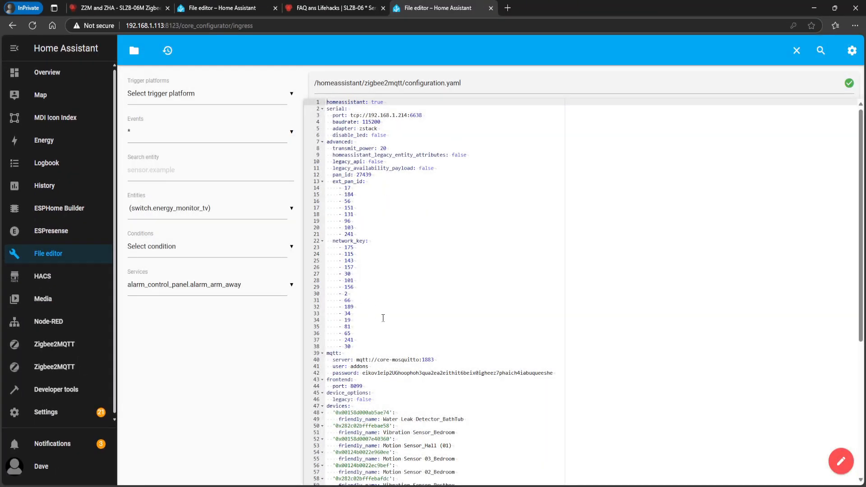
Replace the mqtt section in zigbee2mqtt2/configuration.yaml with the server, user and password block copied from zigbee2mqtt/configuration.yaml, and save the file
scroll(382, 318, "down", 1)
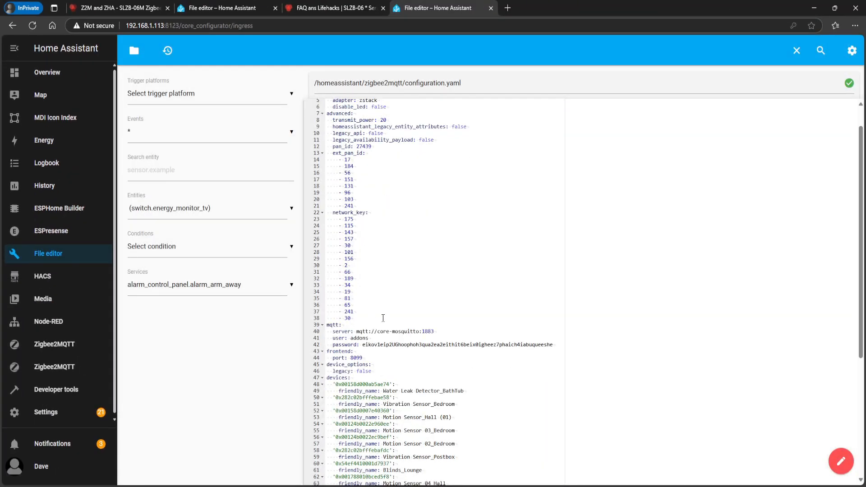
left_click(378, 332)
left_click(370, 338)
left_click(373, 344)
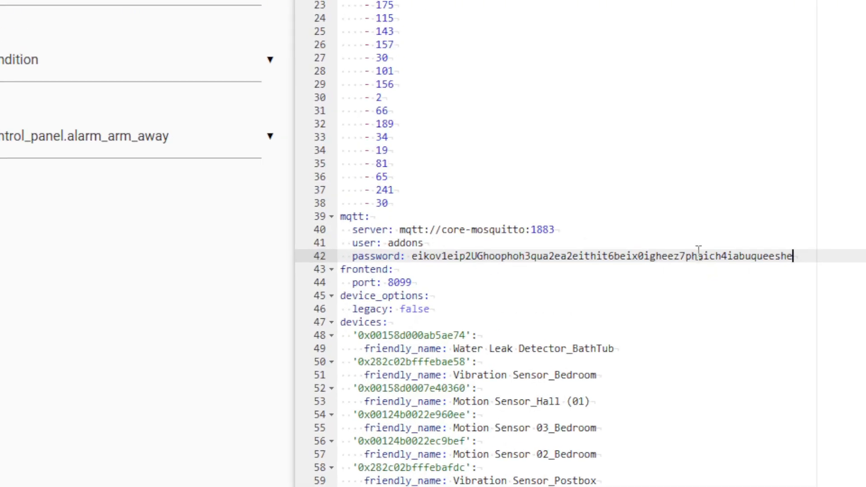
left_click_drag(794, 255, 243, 215)
right_click(407, 238)
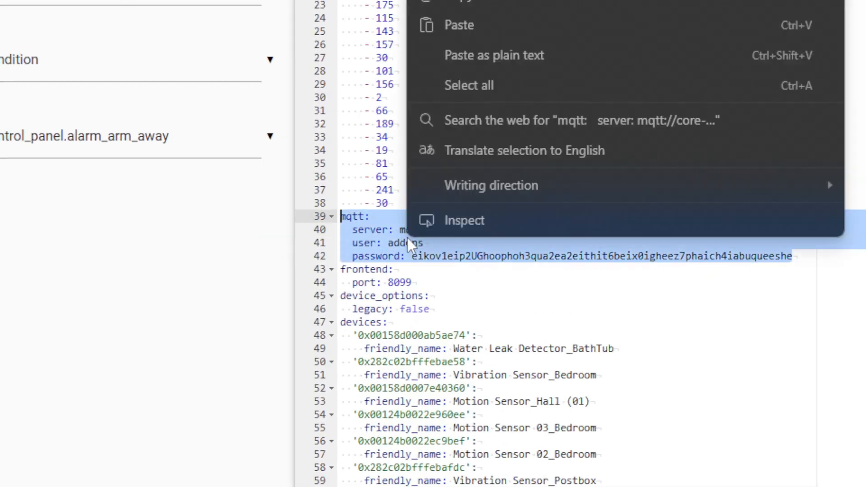
left_click(503, 3)
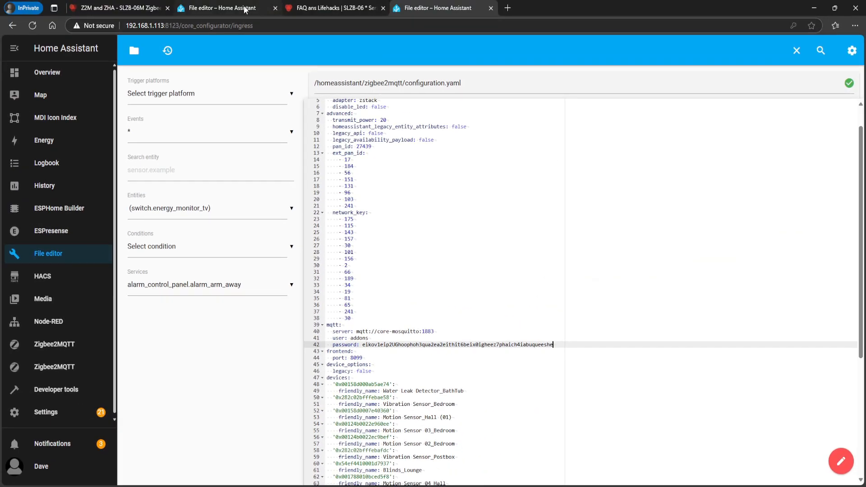
left_click(246, 10)
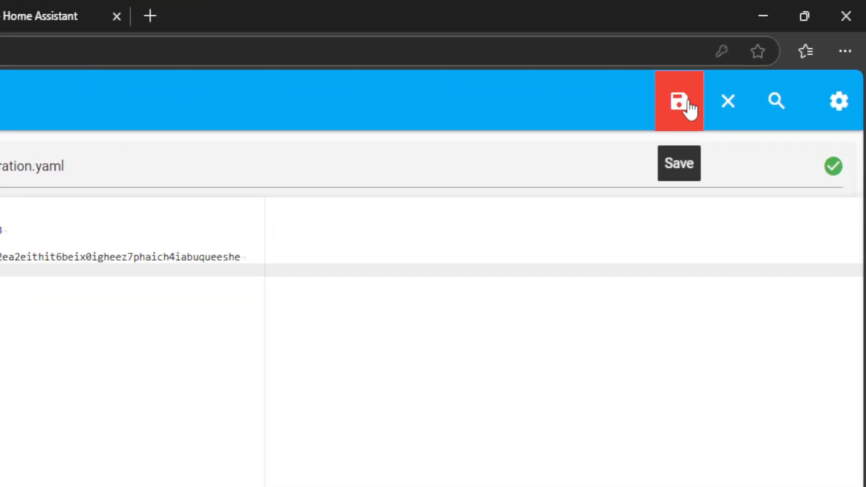
left_click(688, 107)
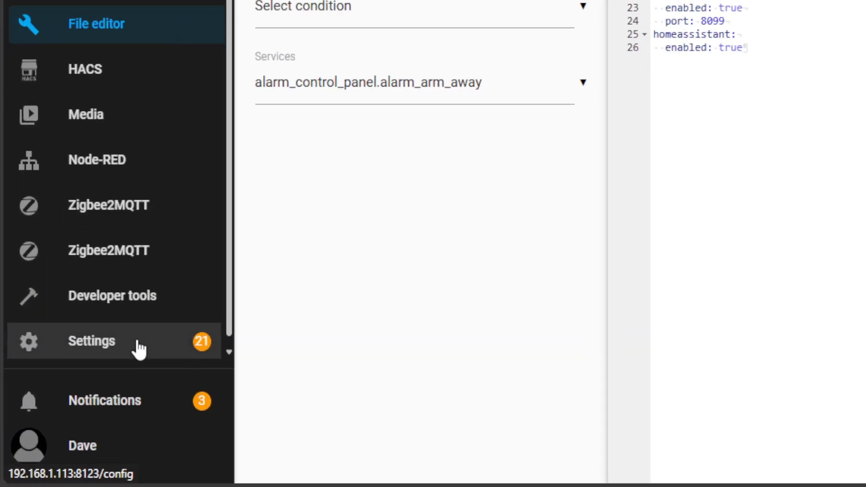
Open the Home Assistant user list in Settings and view the Add user form without creating a user
left_click(138, 348)
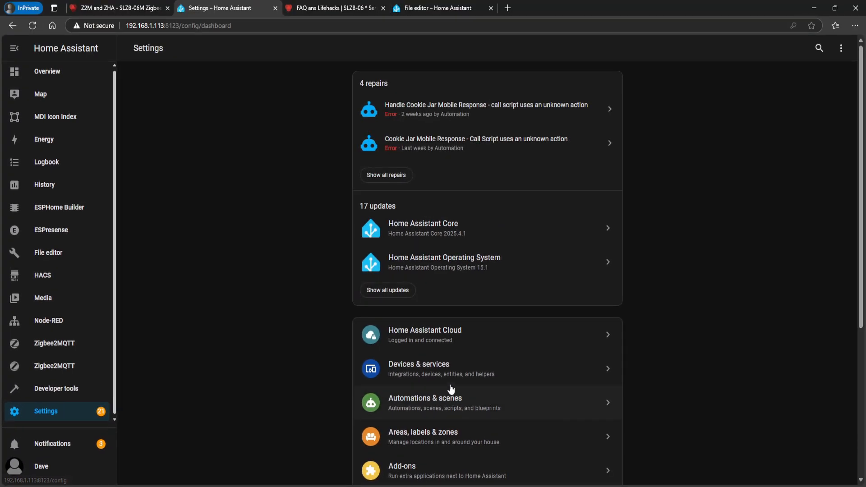
scroll(450, 386, "down", 5)
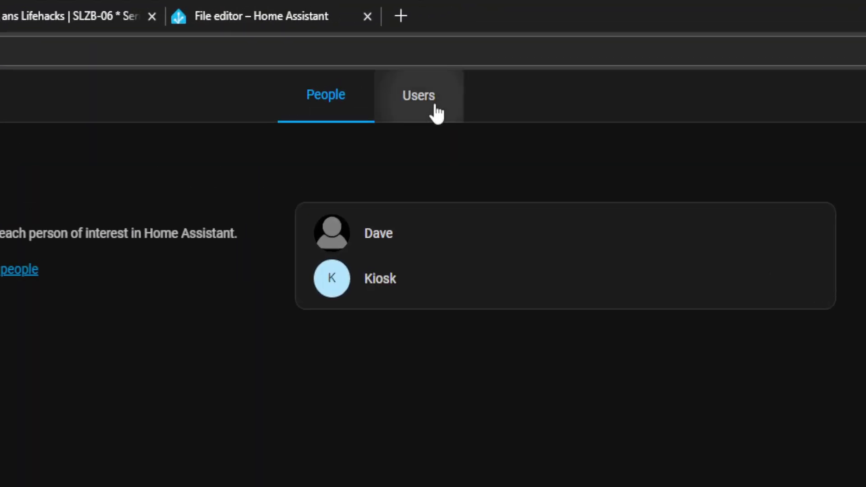
left_click(525, 55)
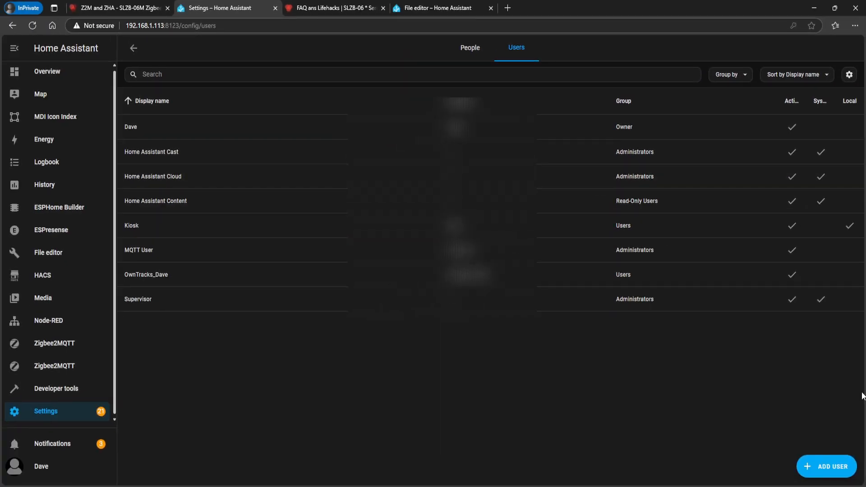
left_click(829, 468)
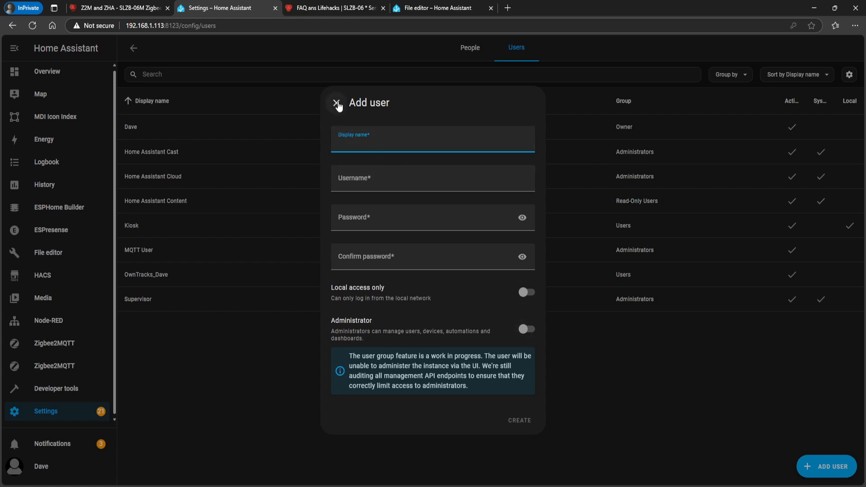
left_click(336, 103)
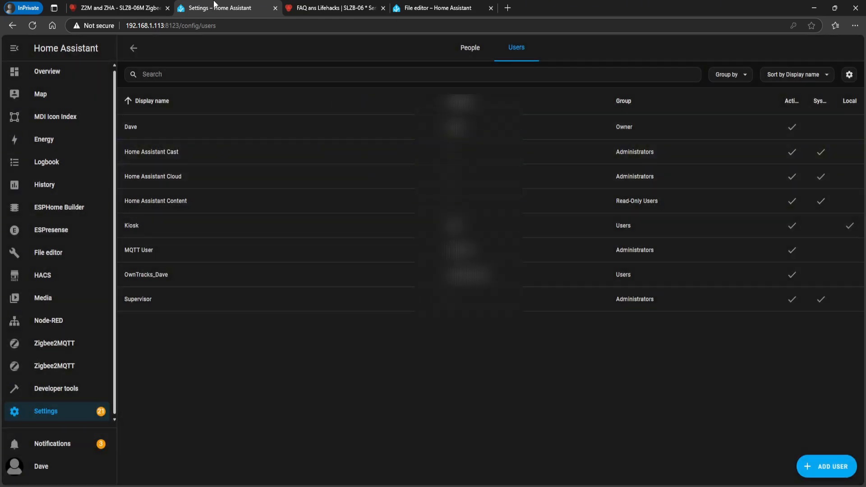
Restart the second Zigbee2MQTT add-on from the Home Assistant add-ons and open its log
left_click(57, 252)
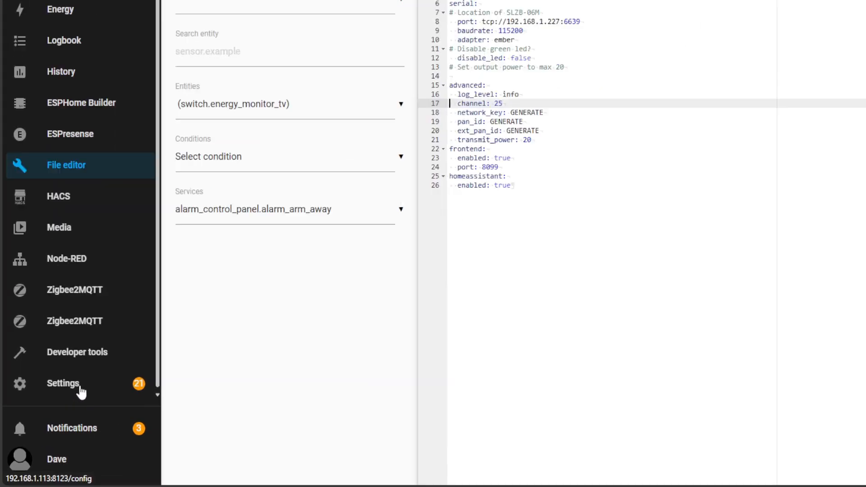
left_click(57, 414)
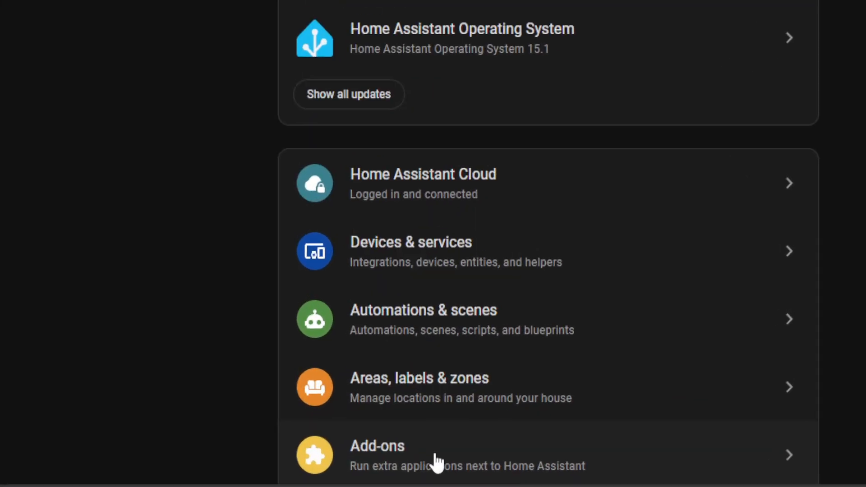
left_click(437, 462)
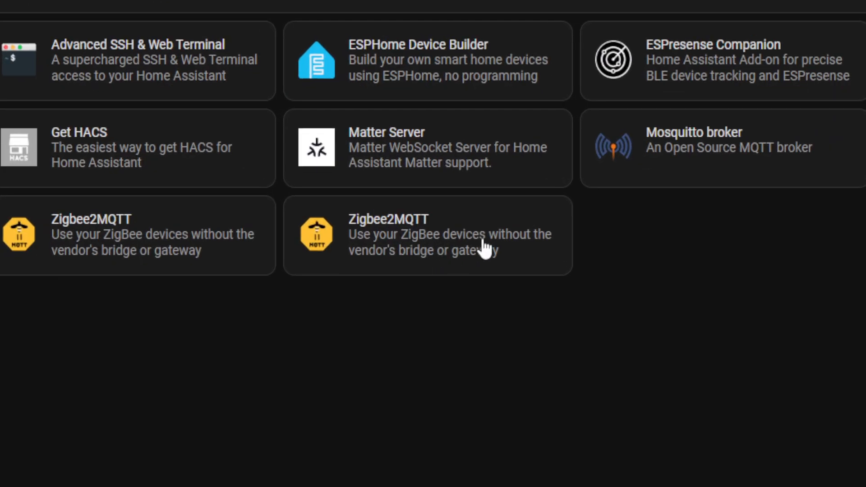
left_click(481, 247)
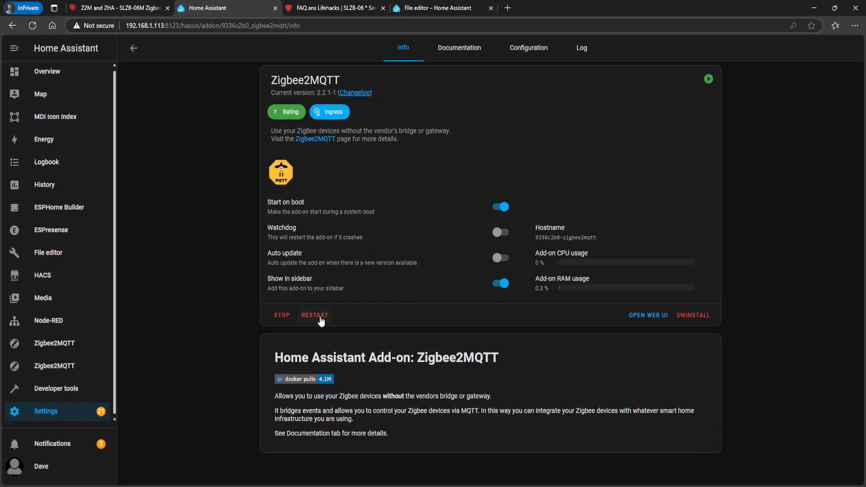
left_click(583, 50)
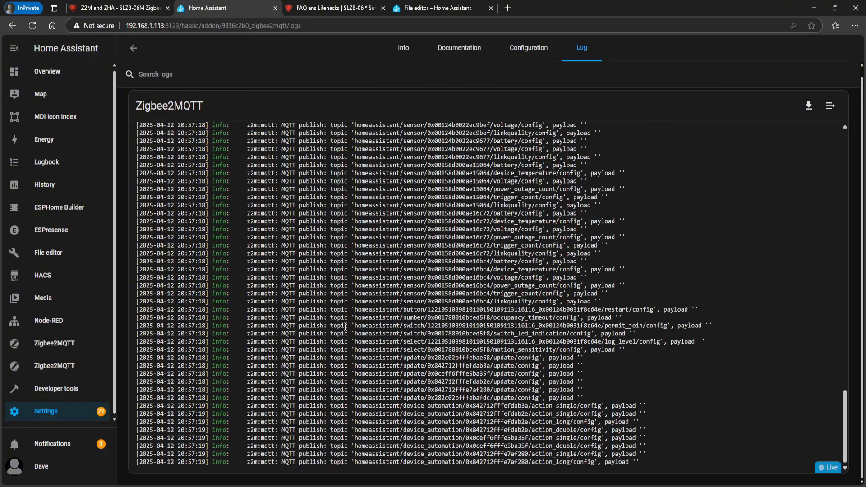
Examine the log entries about the MQTT server connection and Zigbee2MQTT startup of the second instance
scroll(521, 328, "up", 5)
scroll(521, 328, "up", 5)
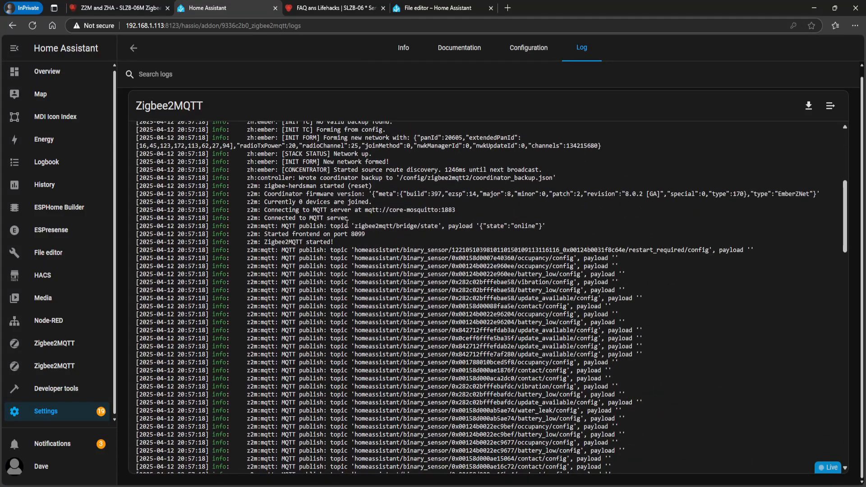
left_click_drag(372, 202, 310, 209)
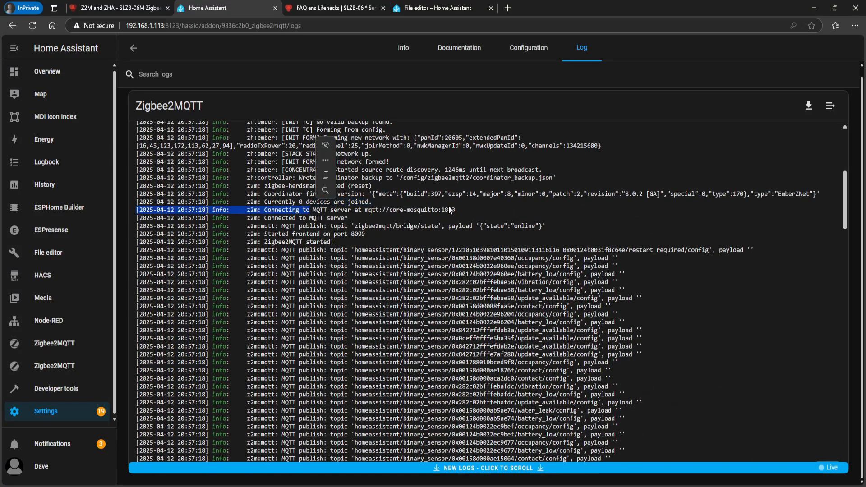
left_click_drag(462, 210, 266, 209)
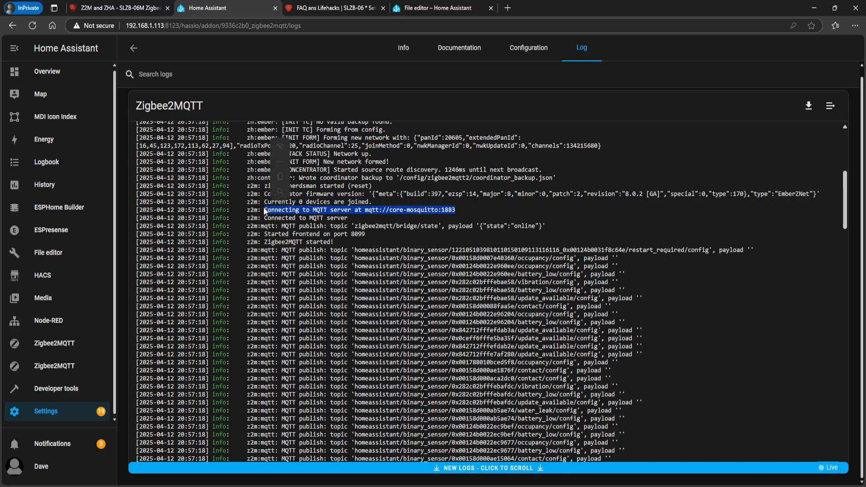
left_click_drag(349, 218, 268, 218)
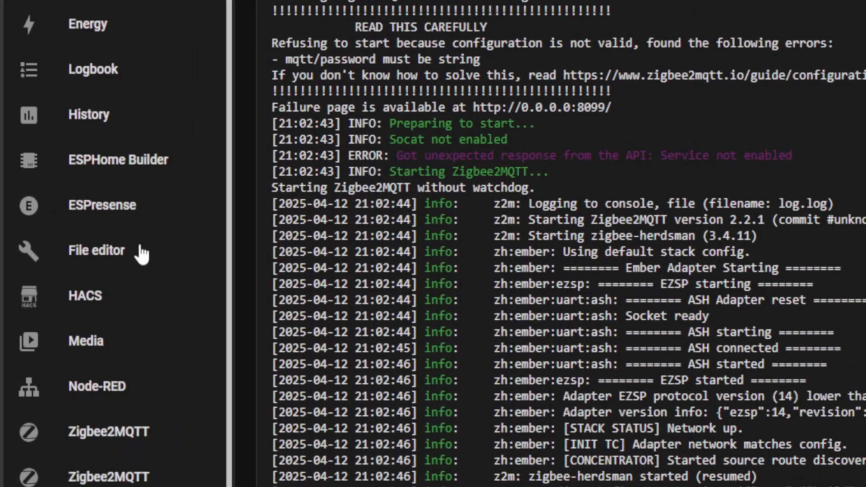
Replace the MQTT password in zigbee2mqtt2/configuration.yaml with a deliberately incorrect one
left_click(142, 255)
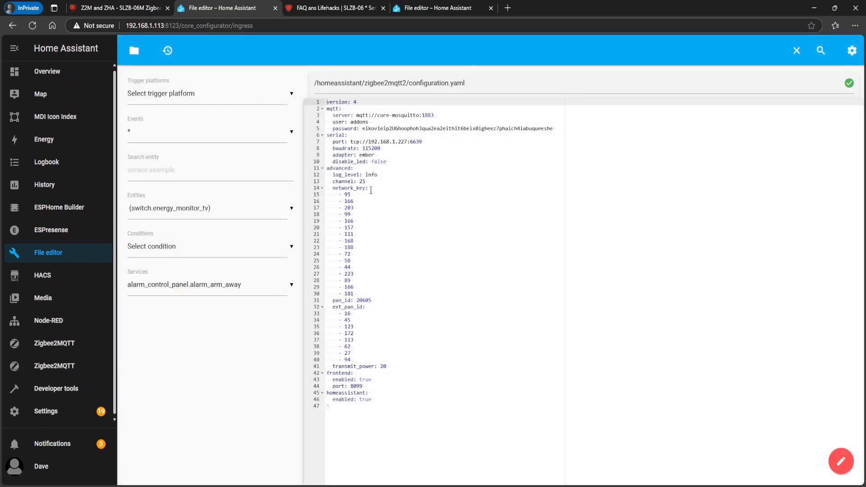
left_click(333, 141)
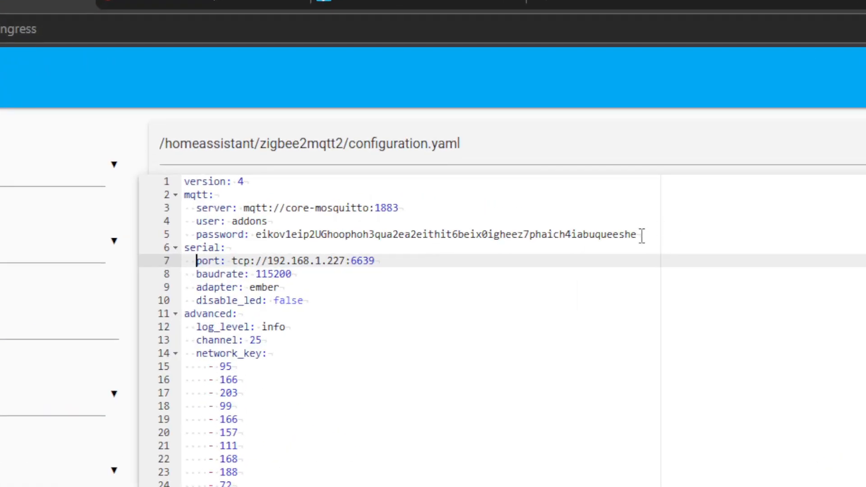
left_click_drag(642, 234, 257, 241)
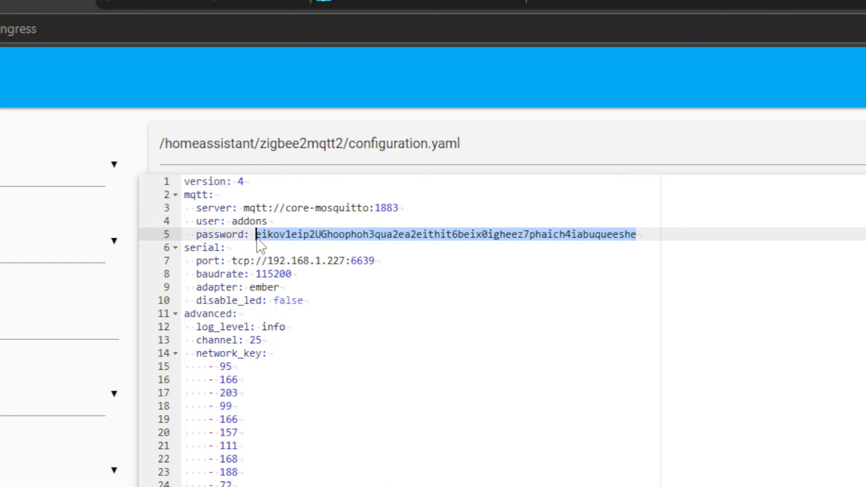
type("qwertyui")
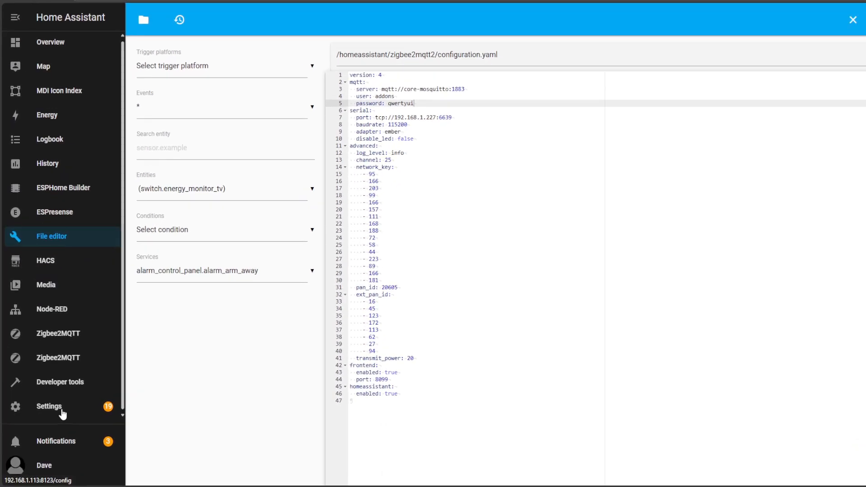
Restart the second Zigbee2MQTT add-on with the edited credentials and inspect its log for the MQTT connection attempt
left_click(58, 415)
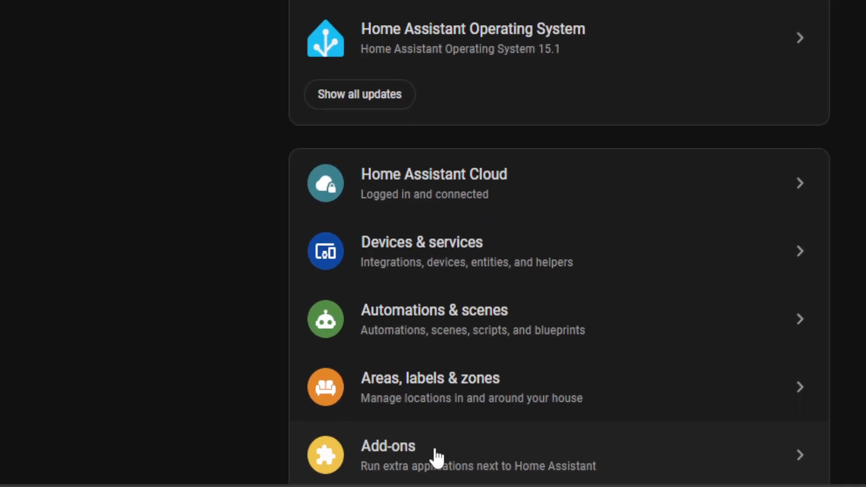
left_click(436, 456)
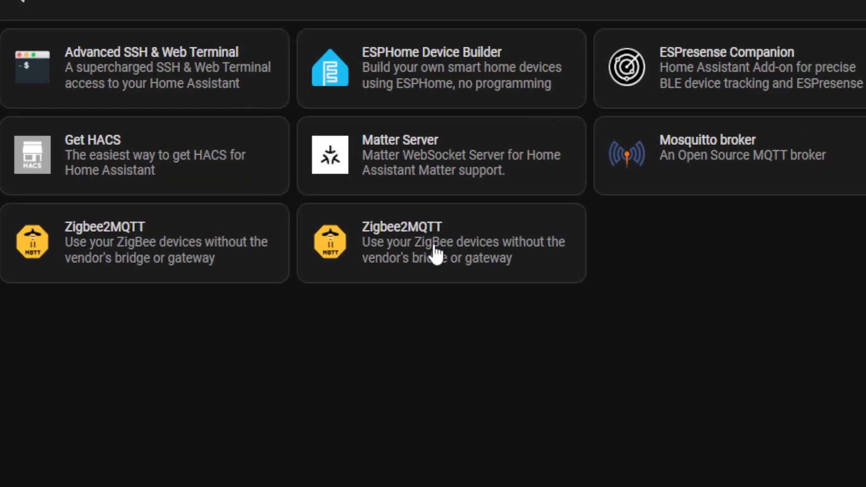
left_click(339, 205)
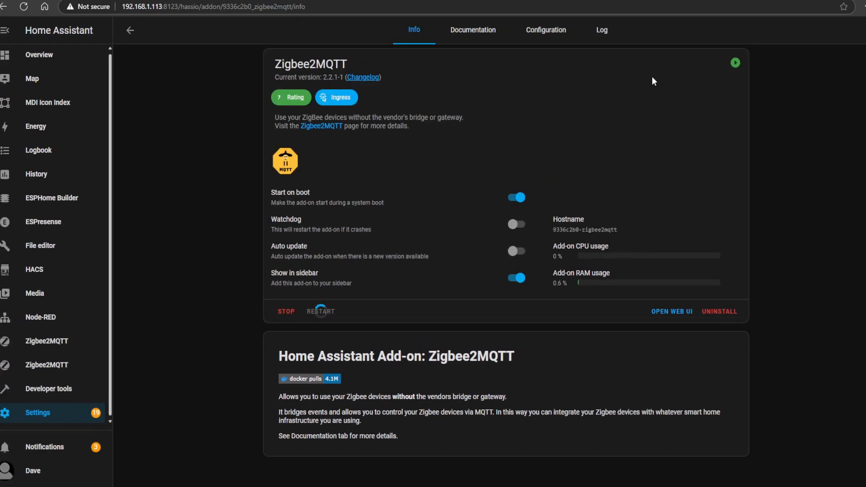
left_click(581, 47)
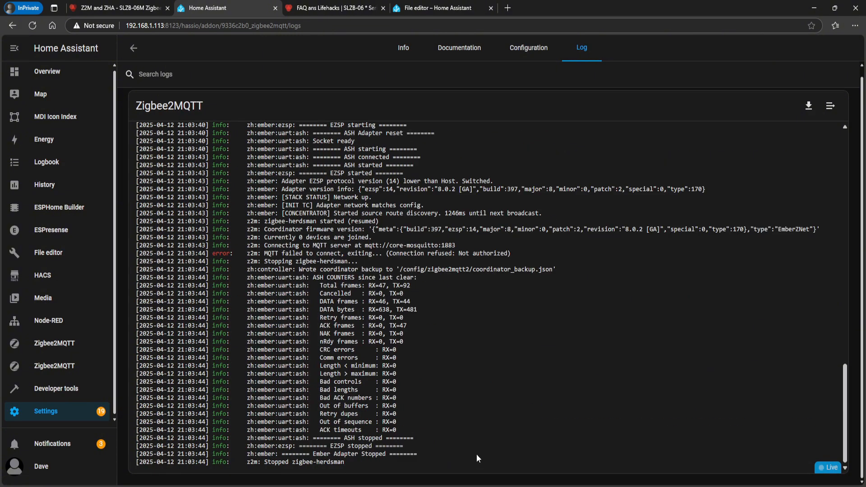
scroll(381, 325, "up", 2)
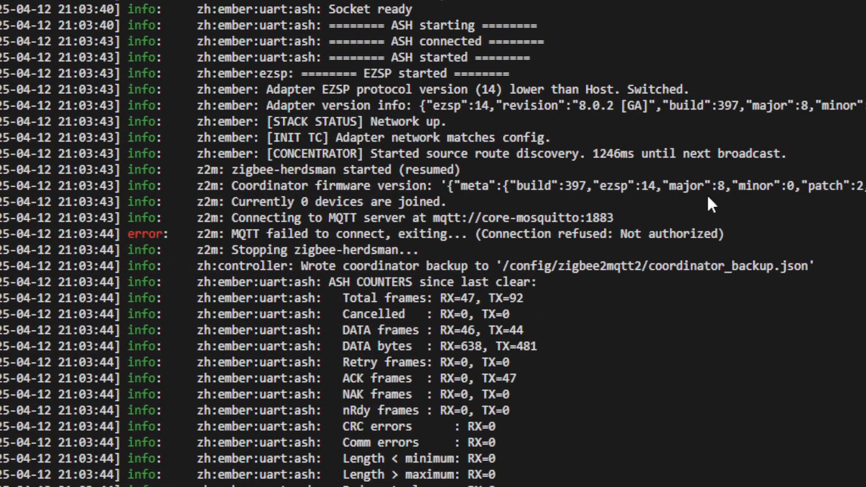
left_click_drag(736, 232, 204, 237)
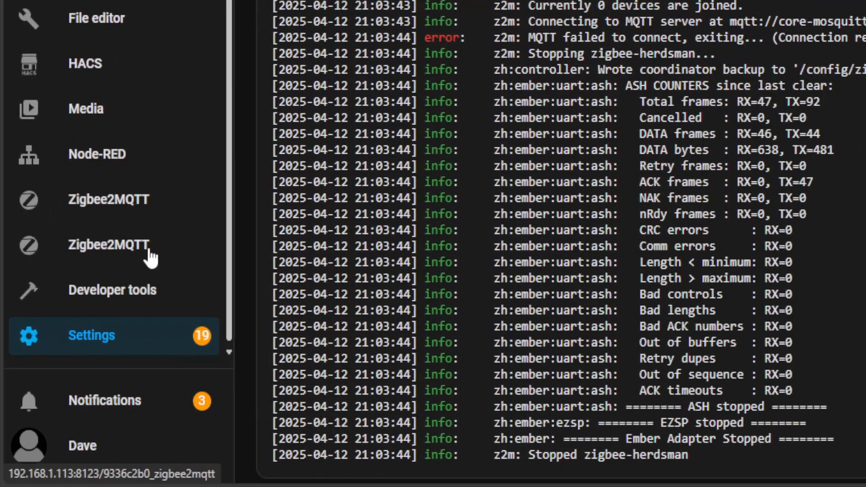
Review the hass_ingress README on GitHub, covering its features, ingress configuration example, configuration variables and Multiple Tabs section
left_click(78, 367)
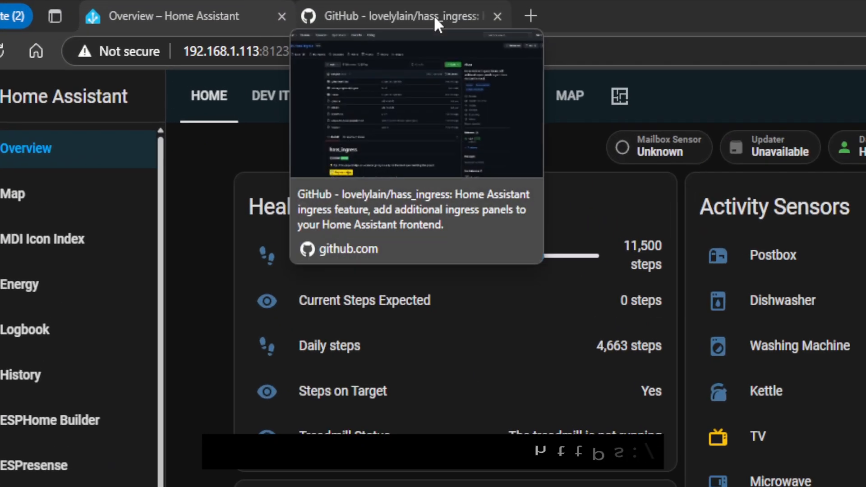
left_click(249, 8)
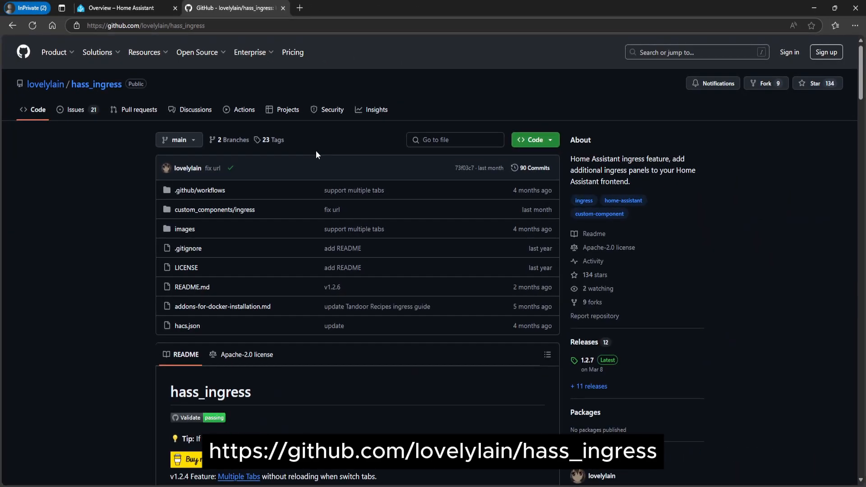
scroll(561, 299, "down", 3)
scroll(331, 245, "down", 2)
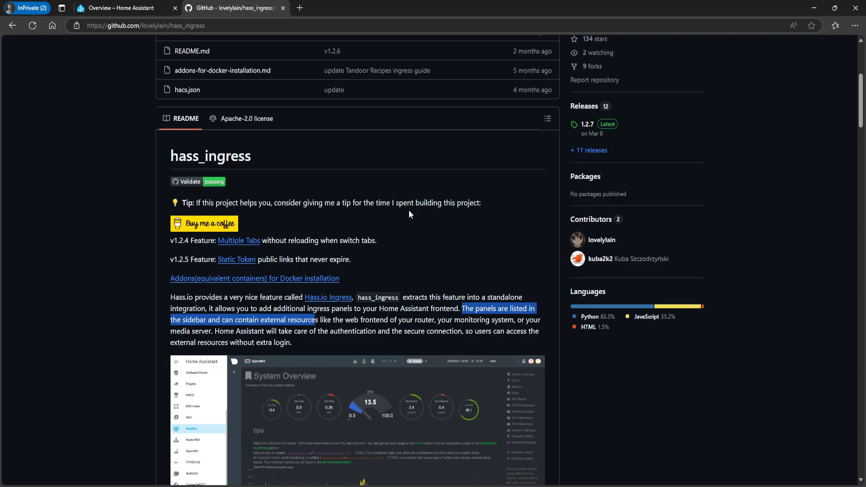
scroll(408, 210, "down", 7)
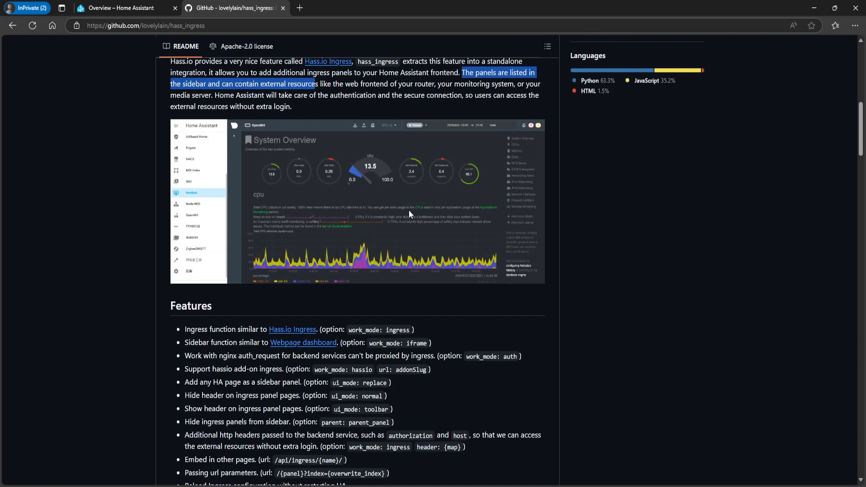
scroll(408, 210, "down", 14)
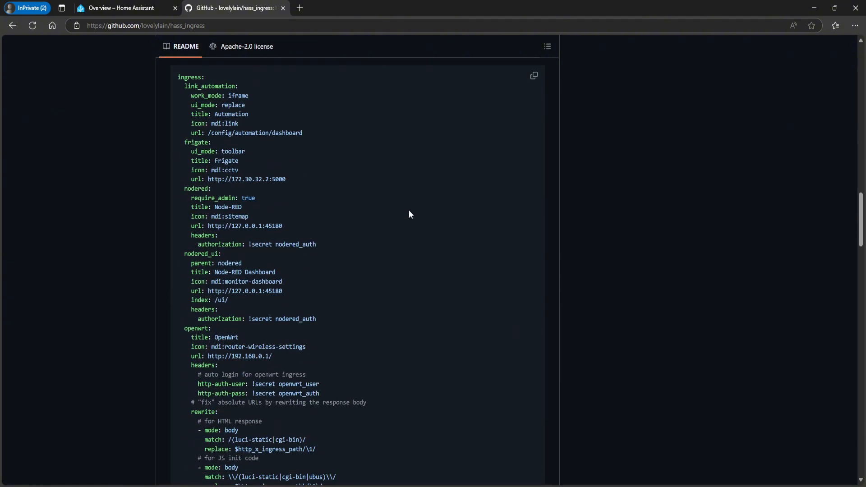
scroll(408, 209, "down", 9)
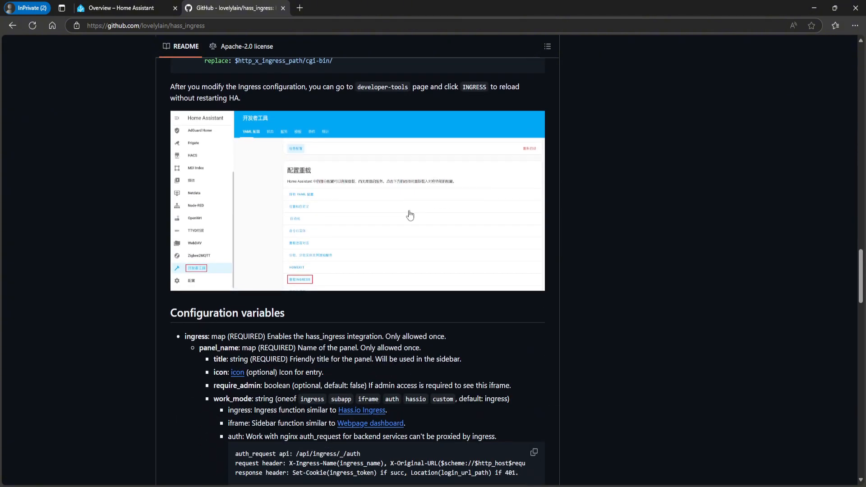
scroll(410, 215, "down", 20)
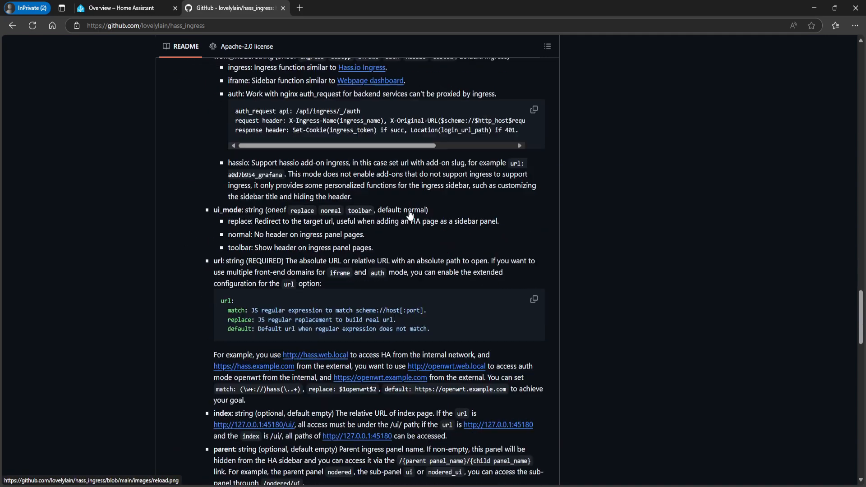
scroll(410, 216, "down", 2)
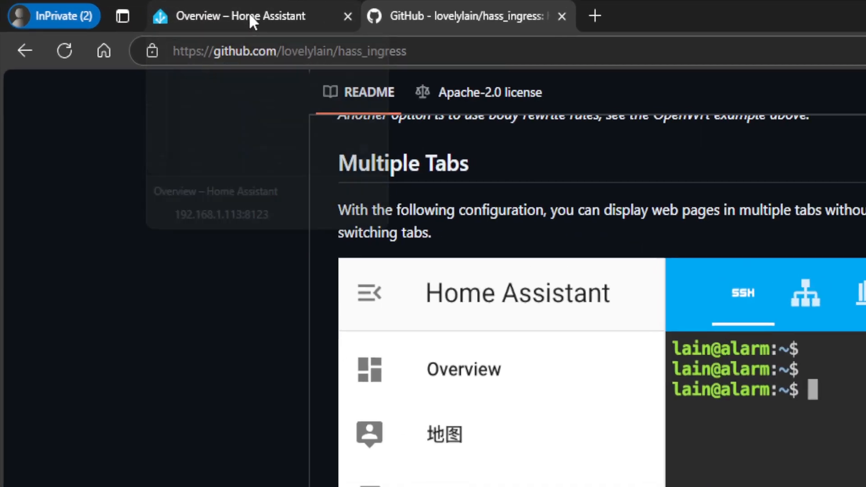
left_click(127, 9)
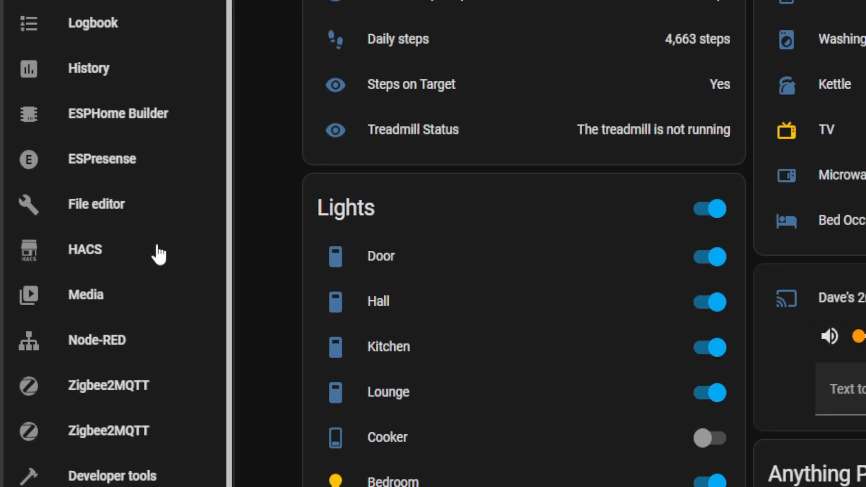
left_click(79, 280)
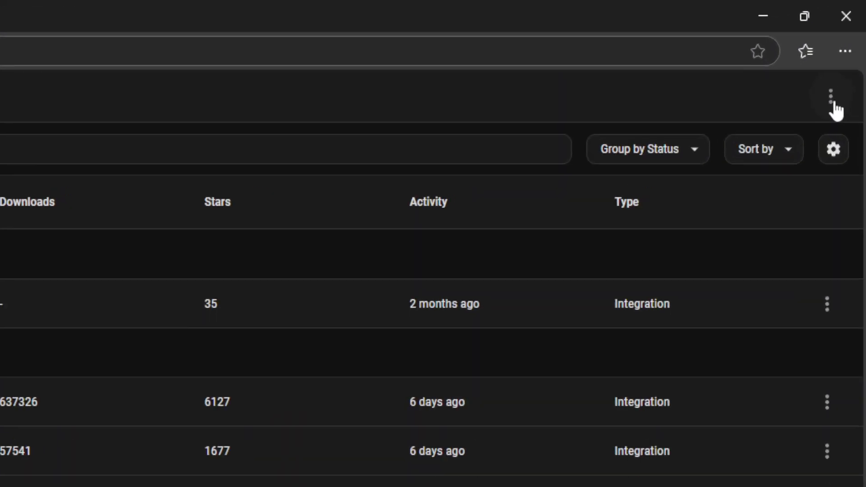
left_click(831, 104)
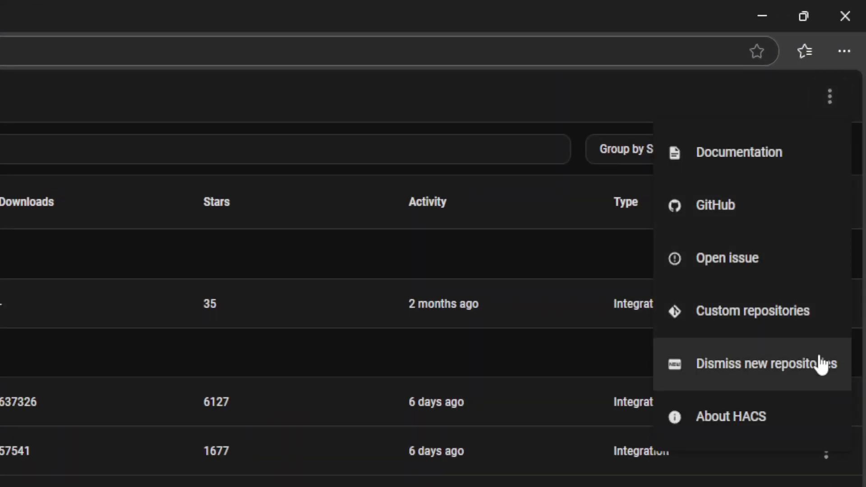
left_click(818, 320)
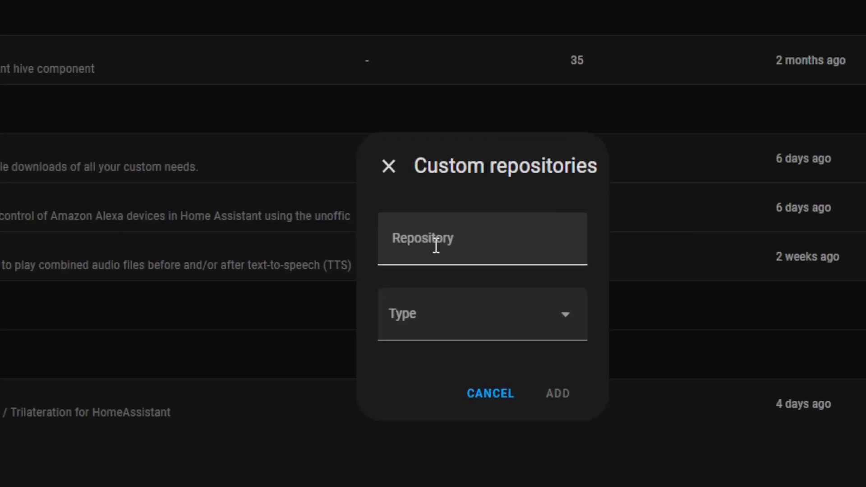
left_click(467, 245)
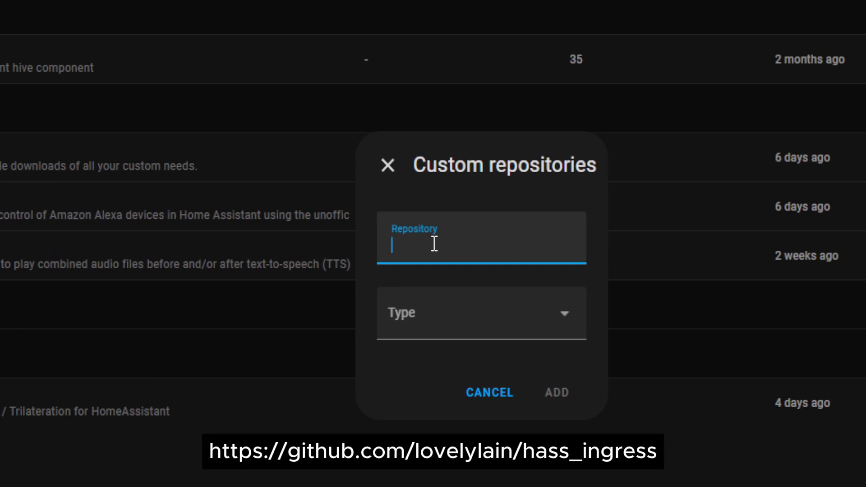
type("https://github.com/lovelylain/hass_ingress")
left_click(407, 313)
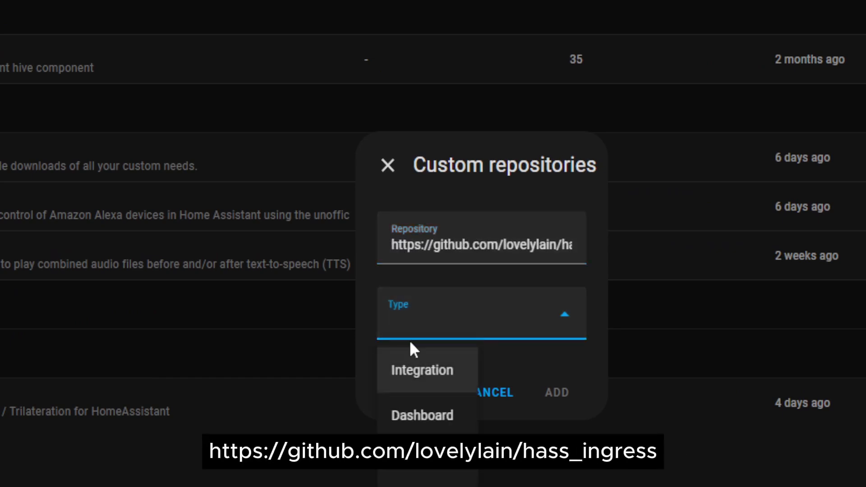
left_click(423, 375)
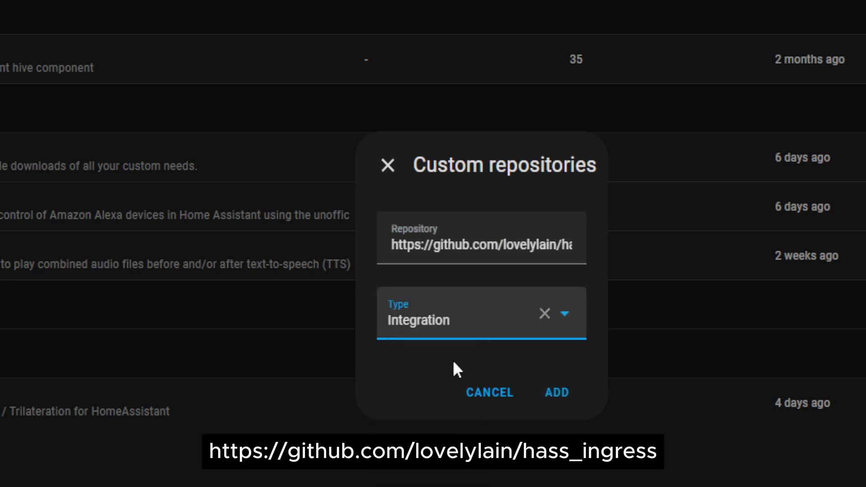
left_click(559, 397)
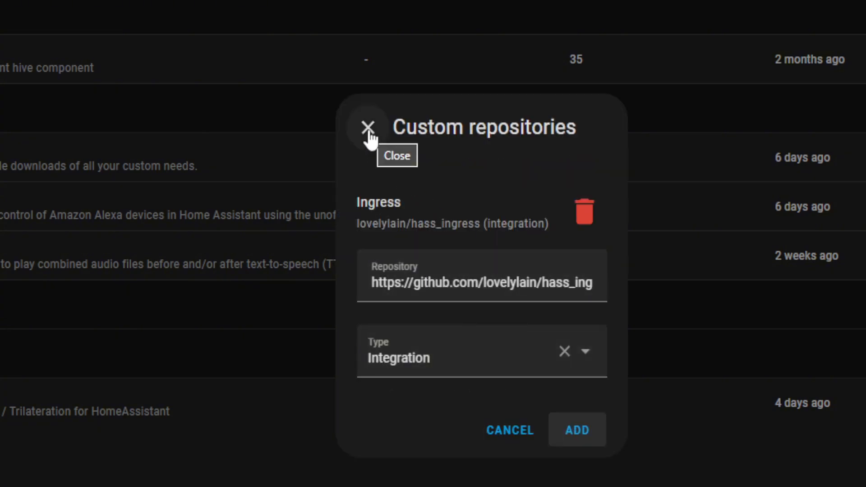
Close the list of custom repositories in HACS
left_click(368, 131)
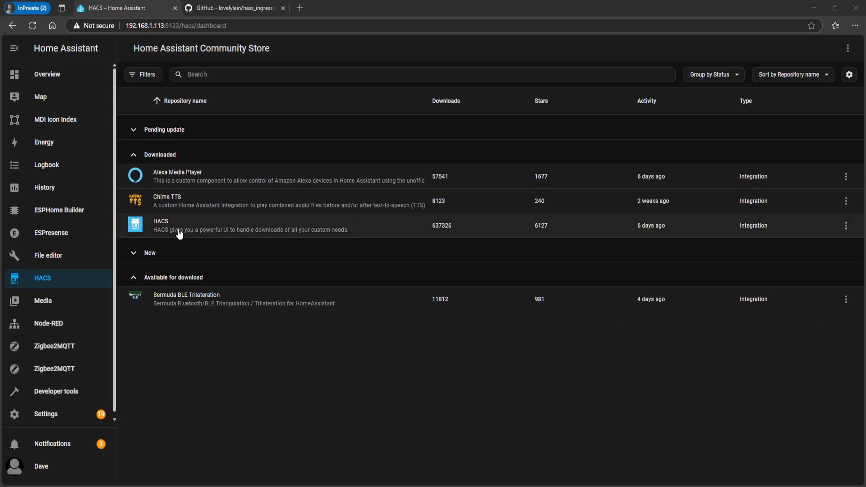
left_click(231, 81)
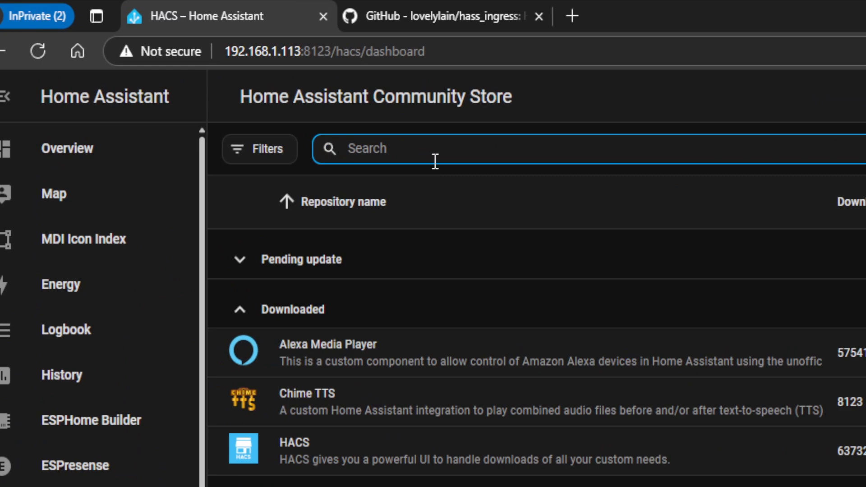
type("ingress")
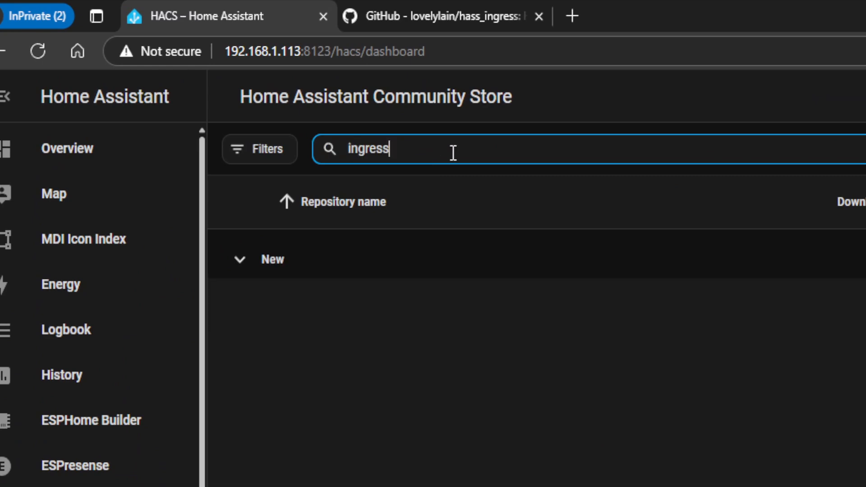
key("BackSpace")
key("BackSpace")
key("BackSpace")
key("BackSpace")
key("BackSpace")
key("BackSpace")
key("BackSpace")
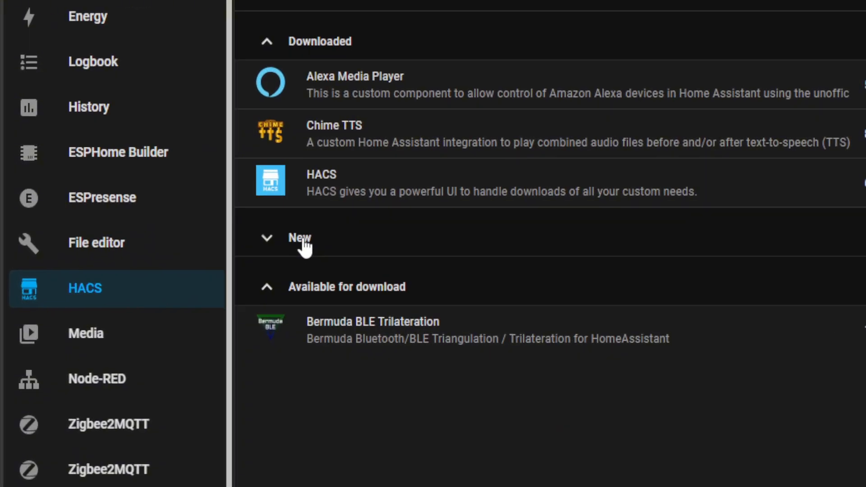
Expand the New group in HACS, find the Ingress repository by searching for ingress, and download version 1.2.7
left_click(300, 239)
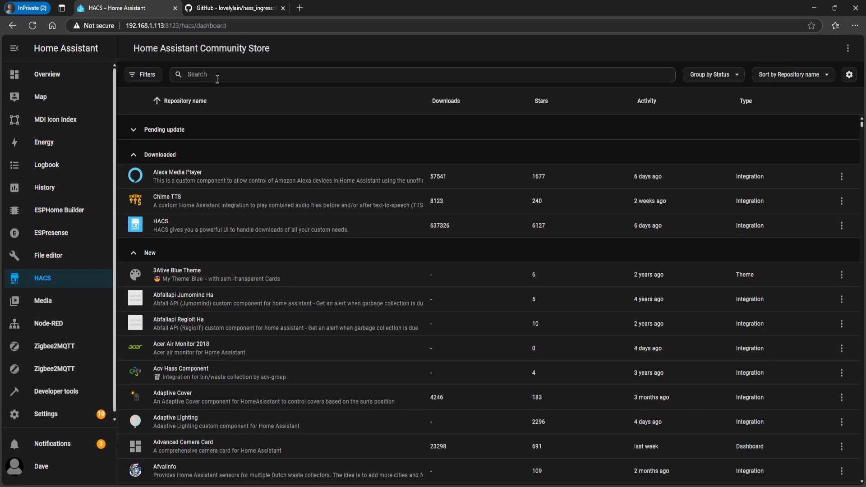
left_click(217, 79)
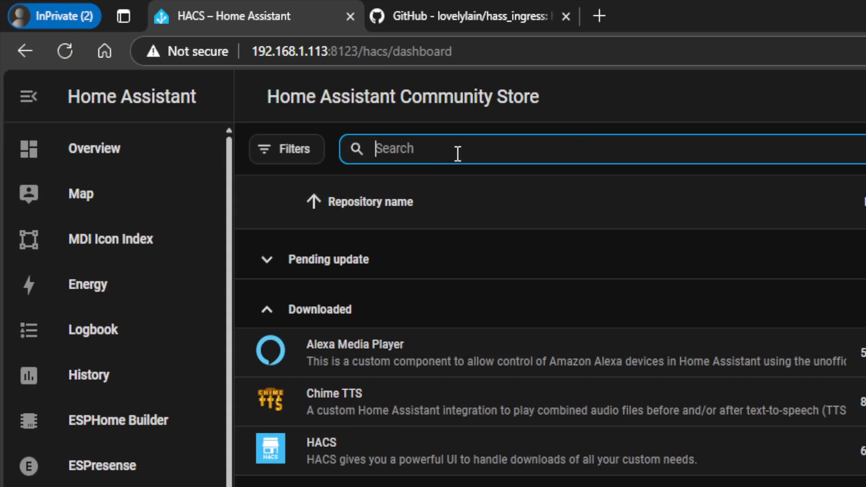
type("ingress")
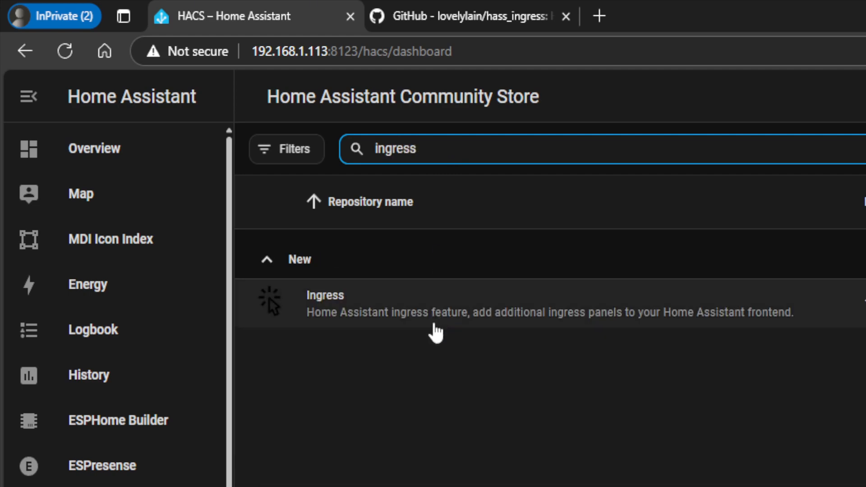
left_click(422, 310)
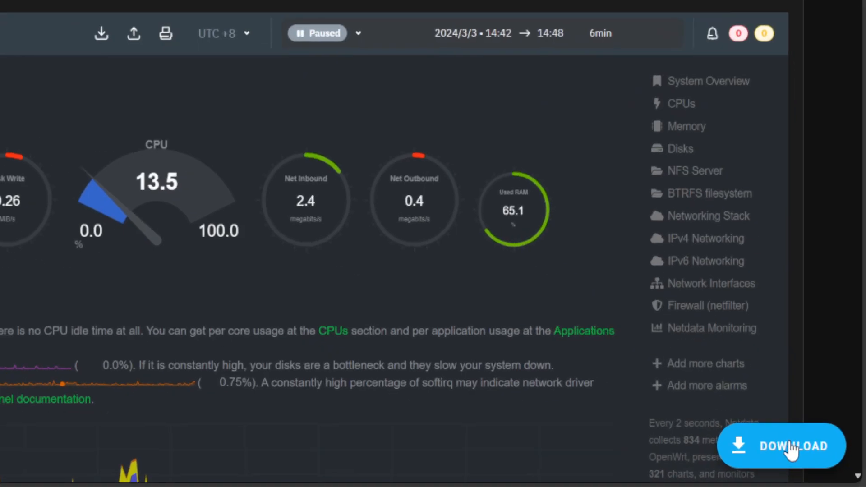
left_click(791, 446)
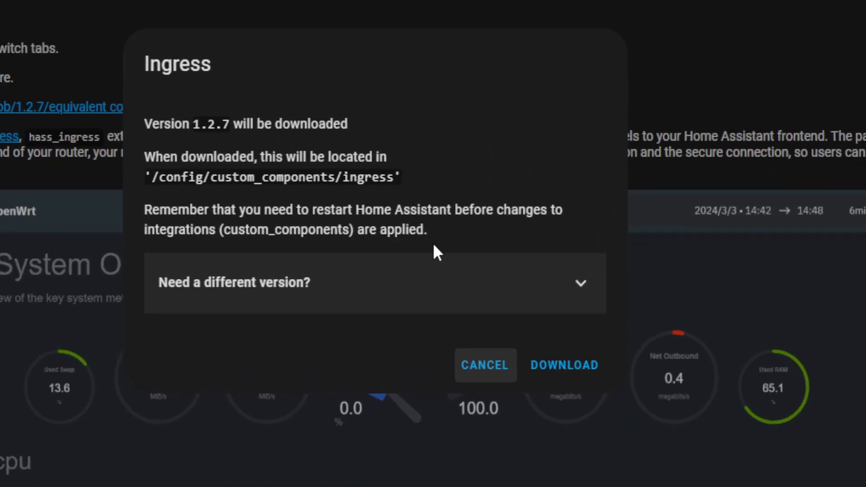
left_click(579, 368)
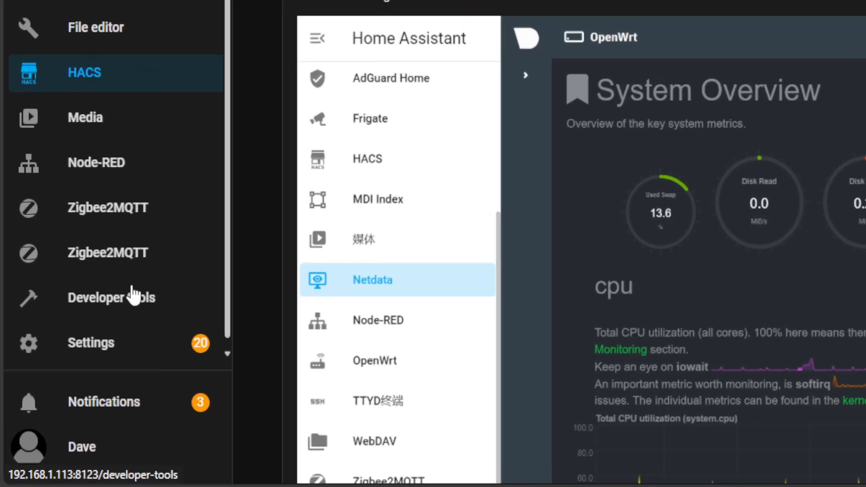
Check the YAML configuration in Developer tools and restart Home Assistant
left_click(66, 391)
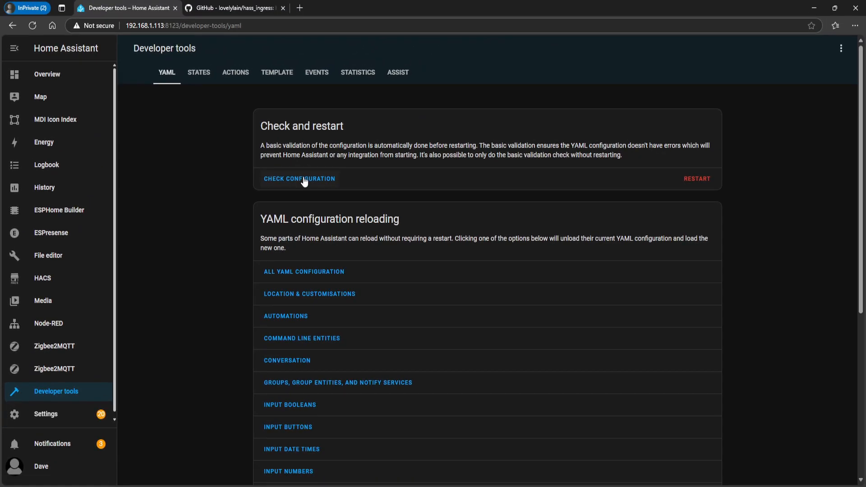
left_click(305, 179)
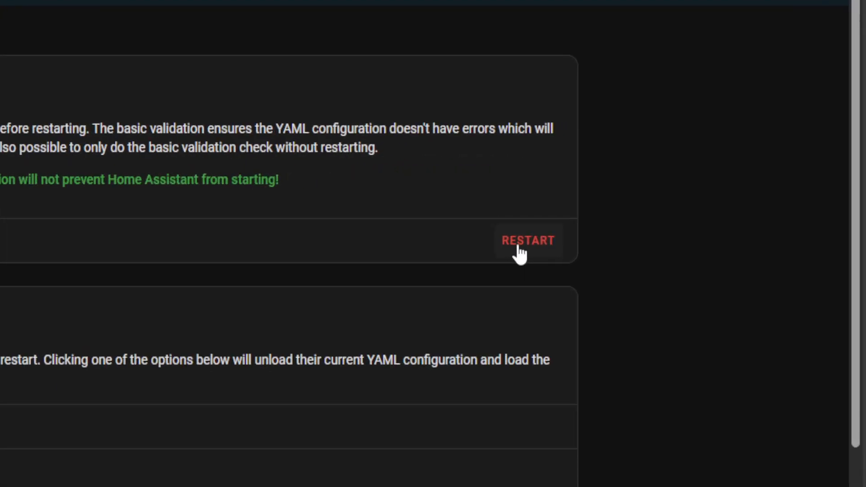
left_click(692, 203)
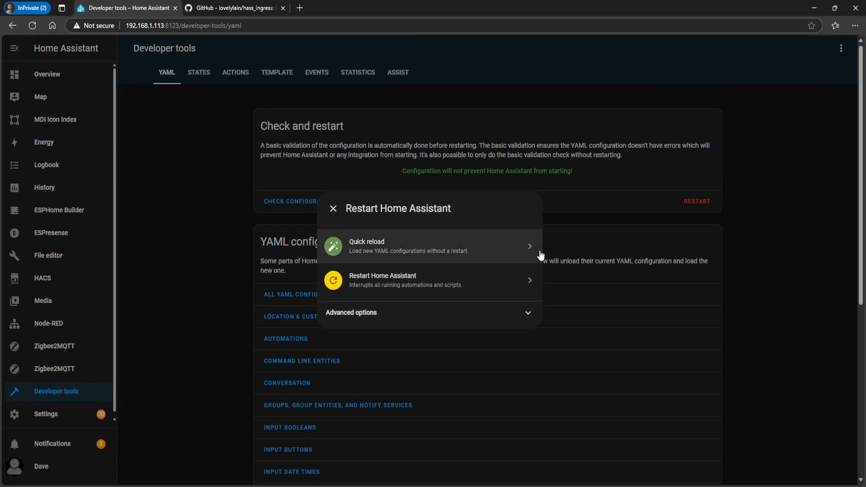
left_click(409, 266)
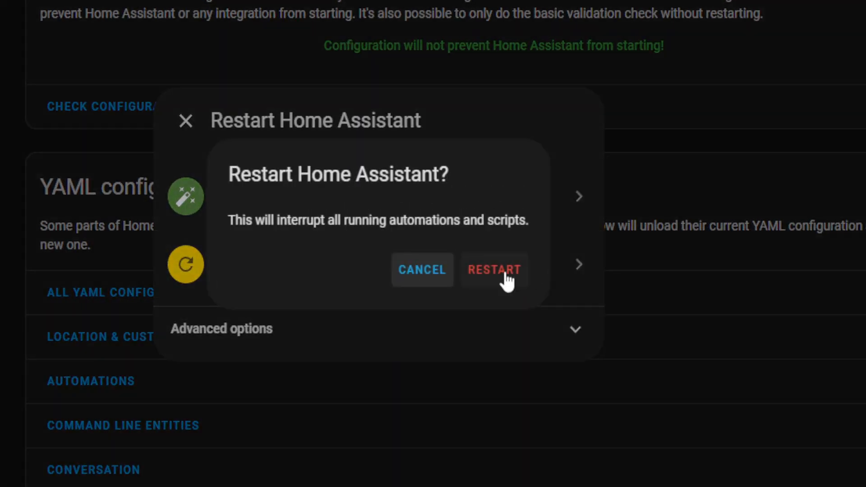
left_click(505, 276)
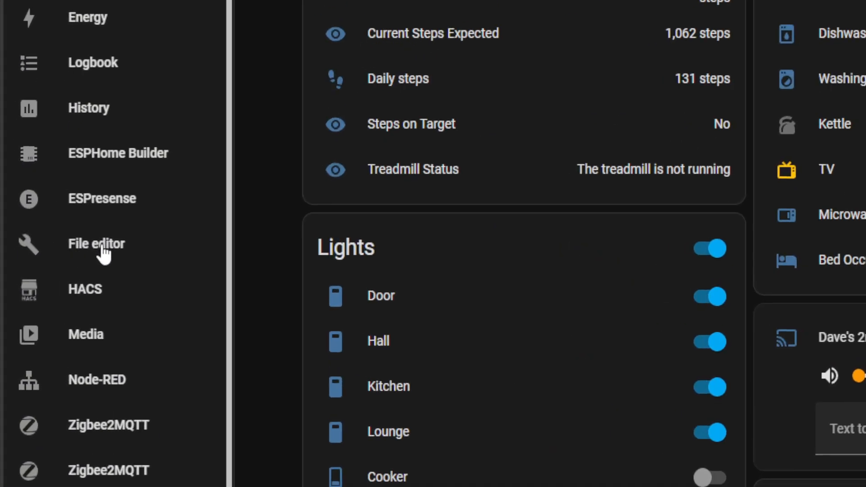
Open /homeassistant/configuration.yaml and append an ingress block with hassio entries Zigbee2MQTT-1 (url 45df7312_zigbee2mqtt) and Zigbee2MQTT-2 (url 9336c2b0_zigbee2mqtt), both using icon mdi:zigbee
left_click(104, 254)
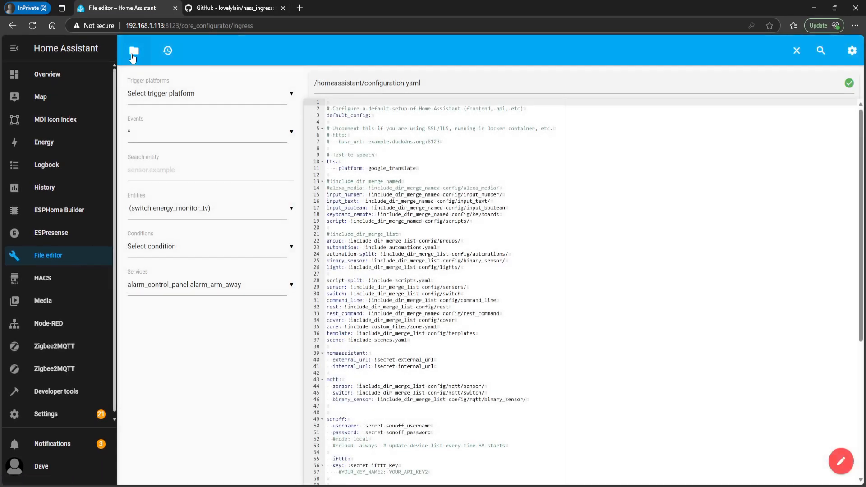
left_click(134, 51)
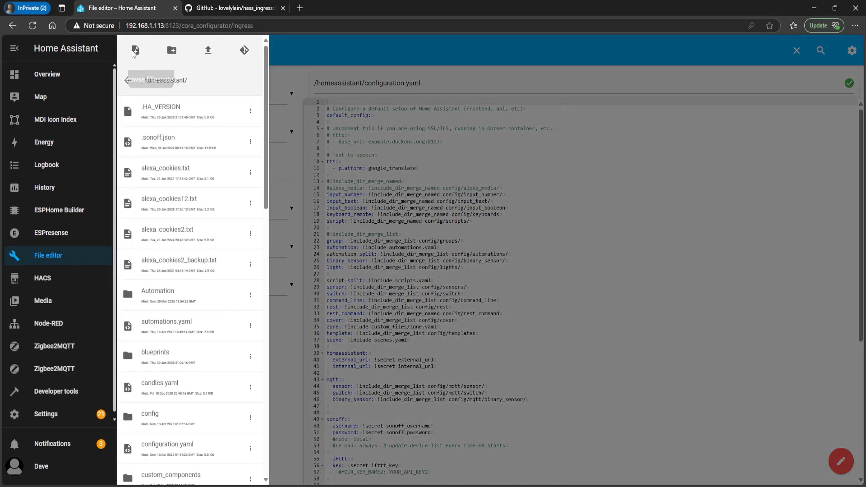
scroll(179, 233, "down", 4)
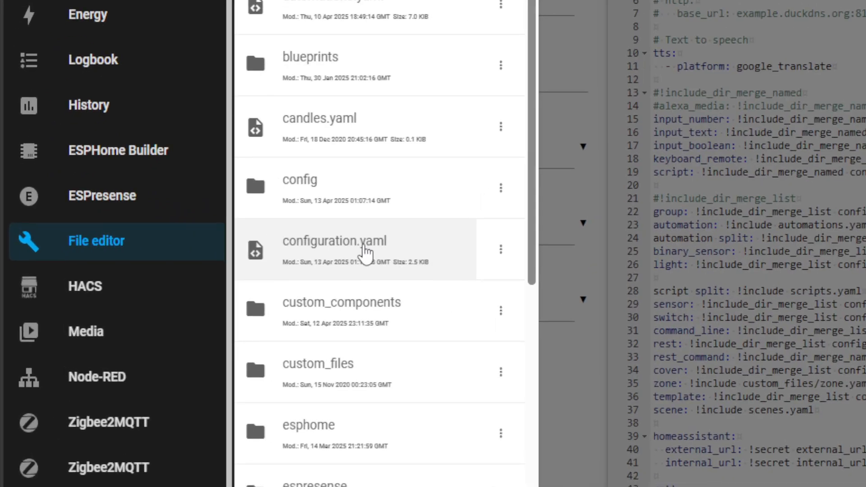
left_click(365, 255)
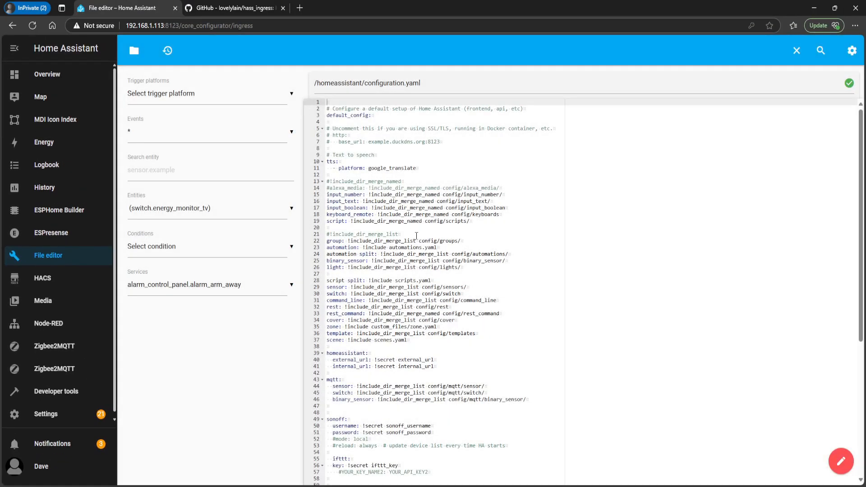
scroll(416, 236, "down", 5)
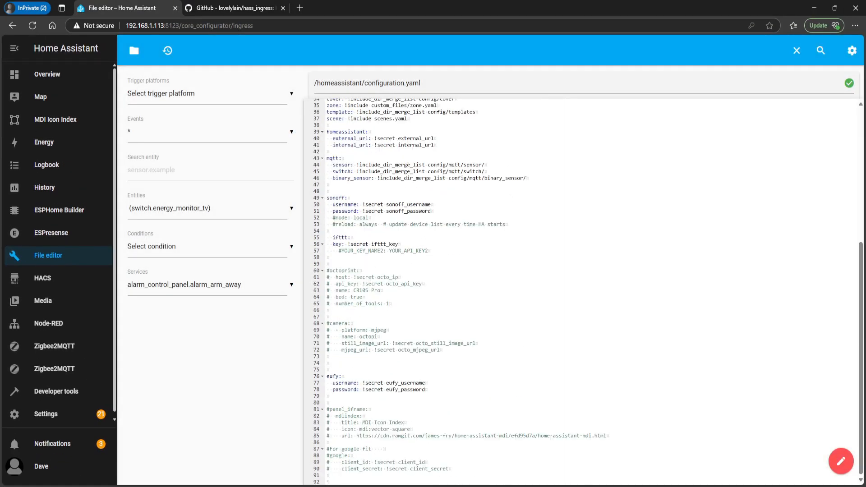
scroll(426, 260, "down", 2)
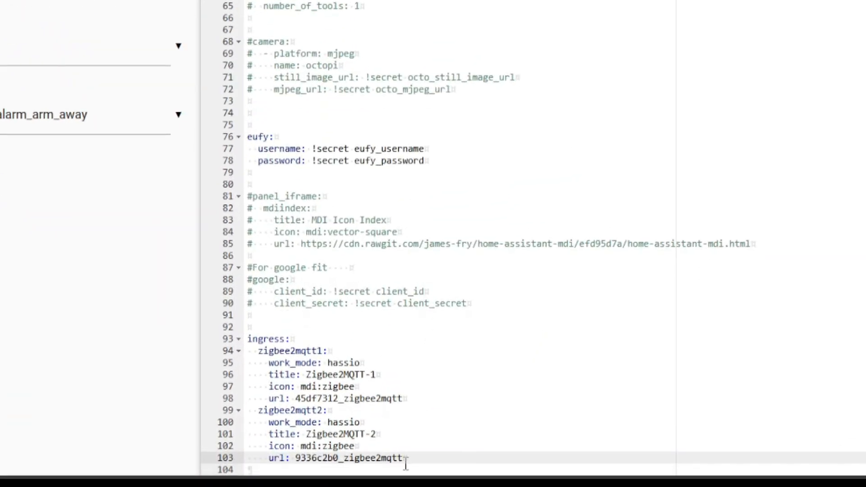
Review the ingress block line by line: the zigbee2mqtt1 key and its work_mode, title, icon and url settings
left_click_drag(300, 339, 247, 339)
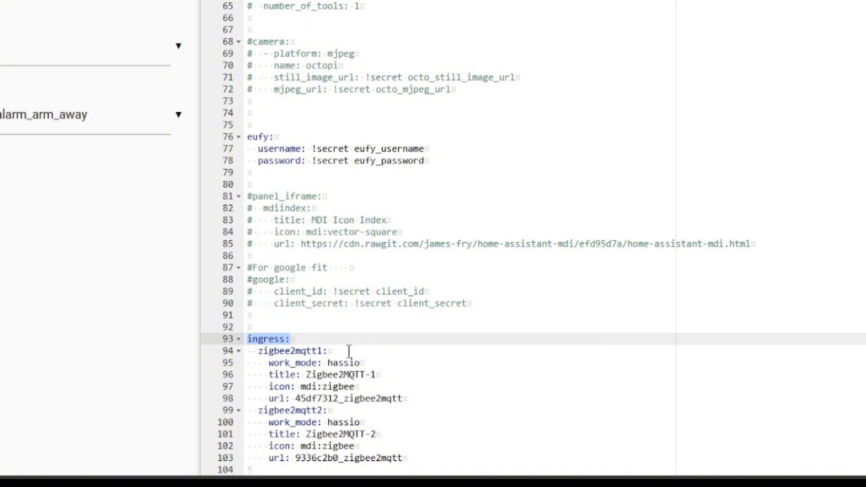
left_click_drag(336, 351, 248, 351)
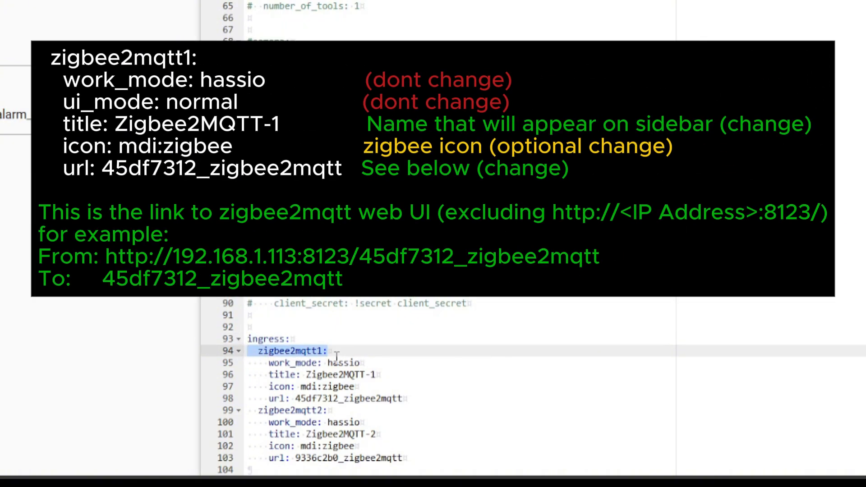
left_click(336, 357)
left_click_drag(337, 352, 236, 354)
left_click(396, 362)
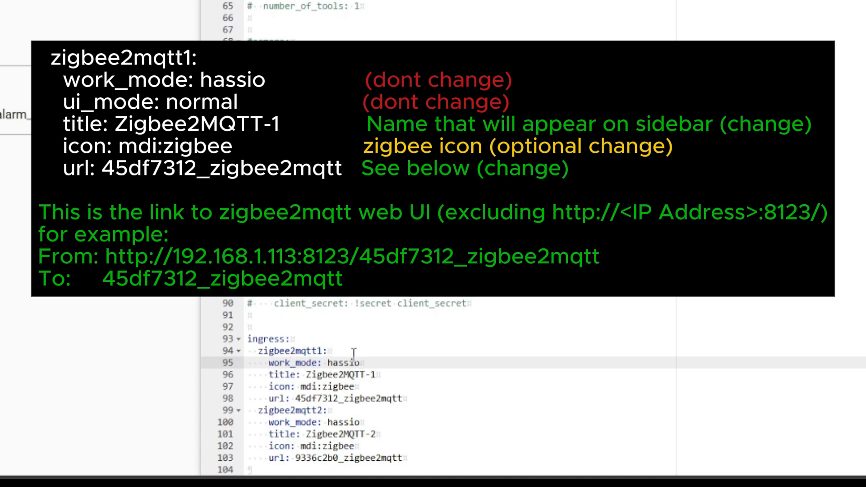
left_click_drag(363, 363, 252, 363)
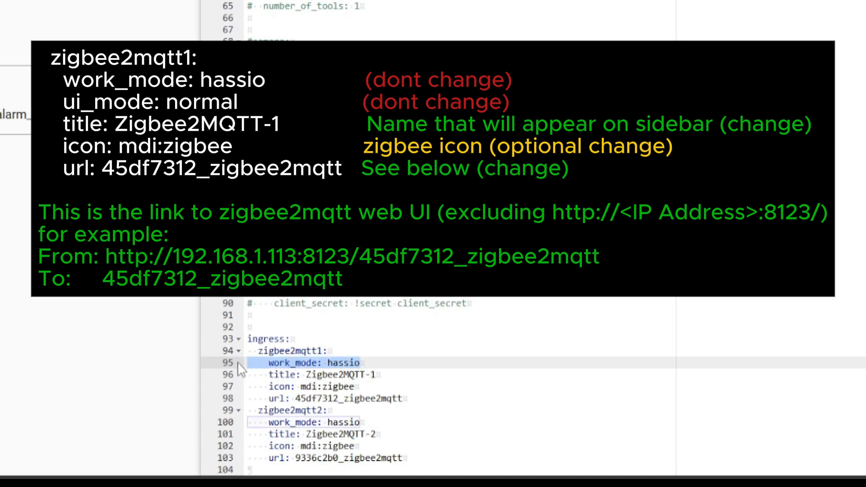
left_click_drag(397, 386, 248, 376)
left_click(397, 378)
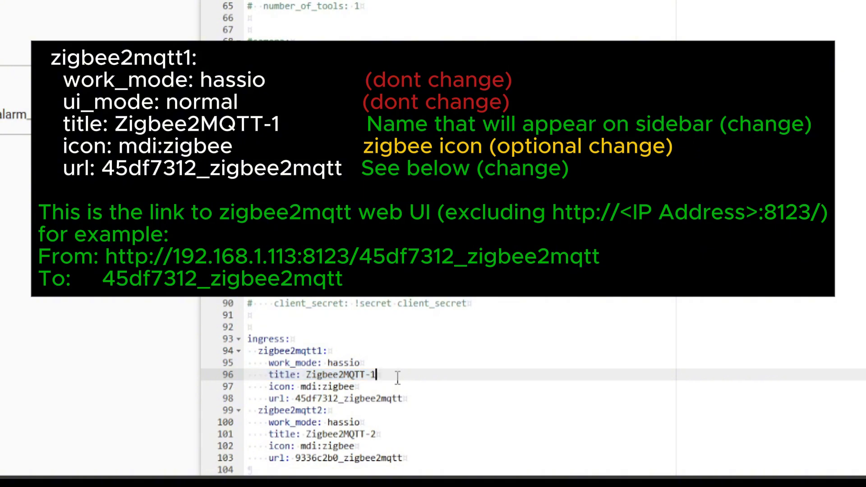
left_click_drag(358, 386, 252, 388)
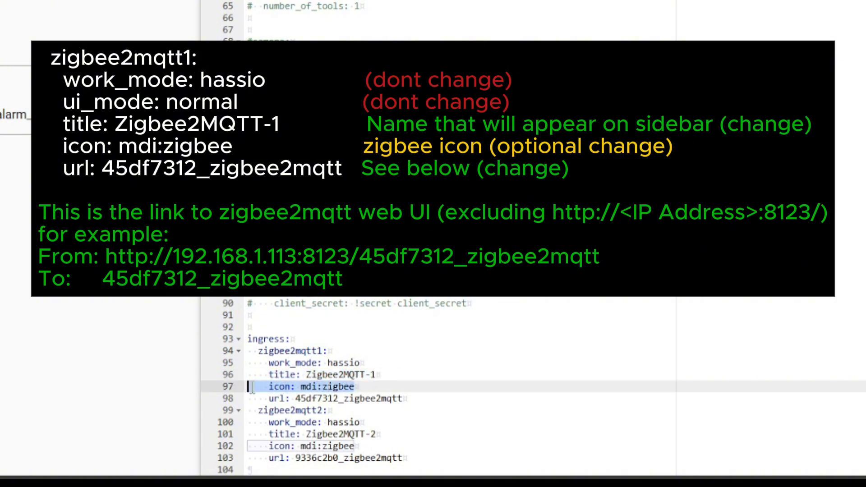
left_click(374, 386)
left_click_drag(417, 400, 245, 392)
left_click(420, 399)
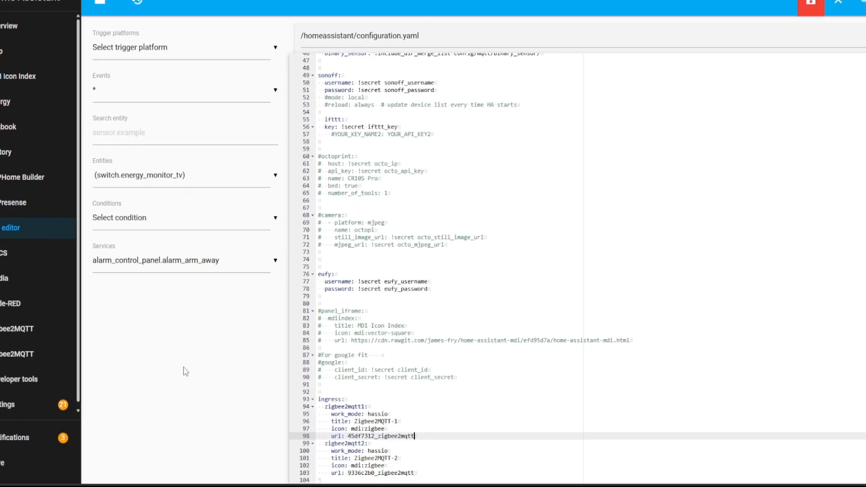
key("Up")
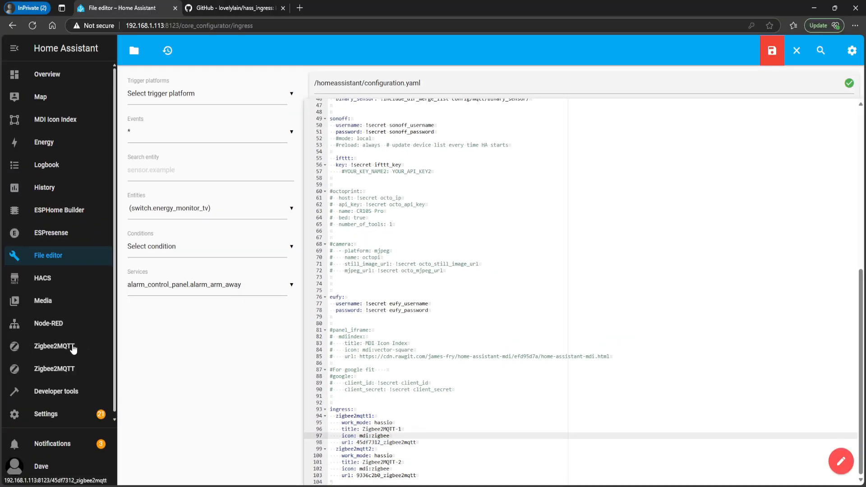
key("Down")
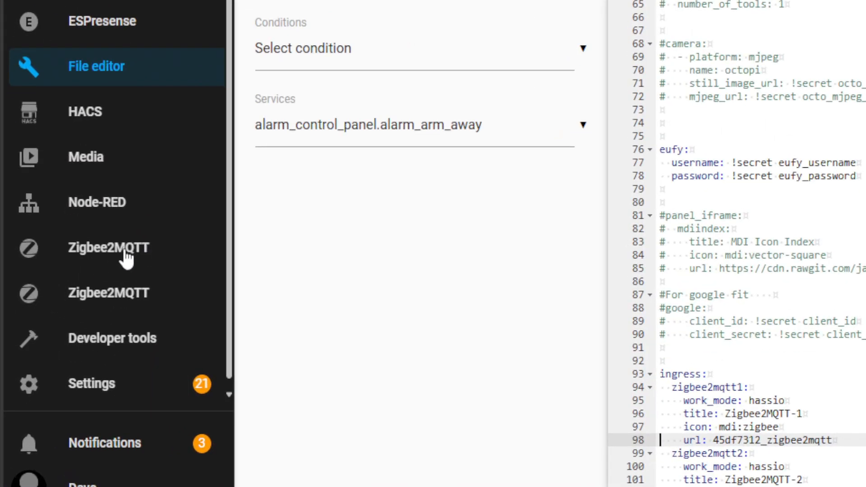
Copy the first Zigbee2MQTT sidebar entry's link address, add three blank lines below the zigbee2mqtt1 url line, and paste the address there
right_click(124, 249)
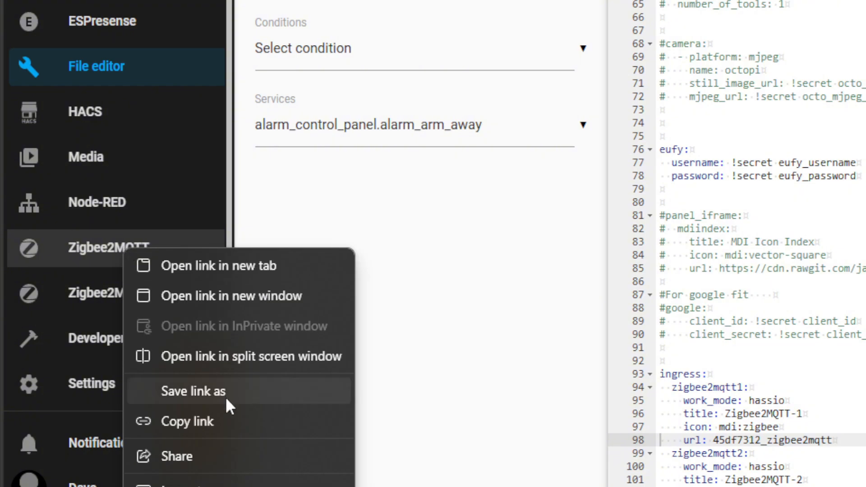
left_click(223, 415)
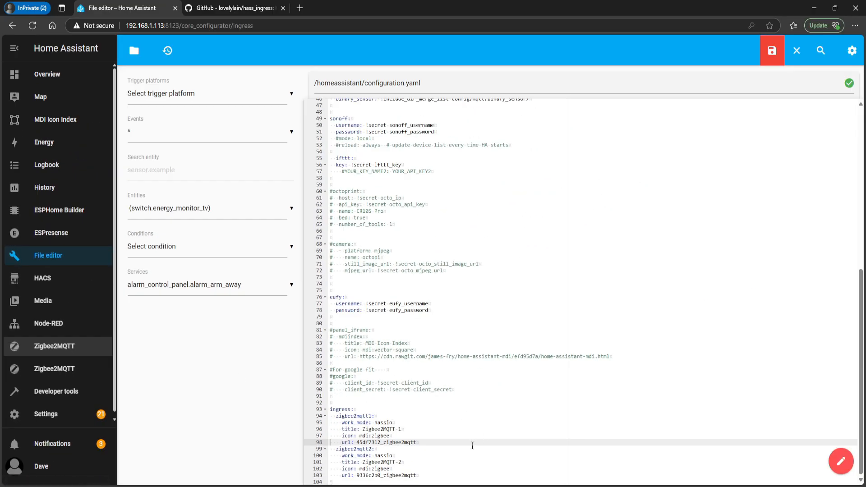
left_click(463, 442)
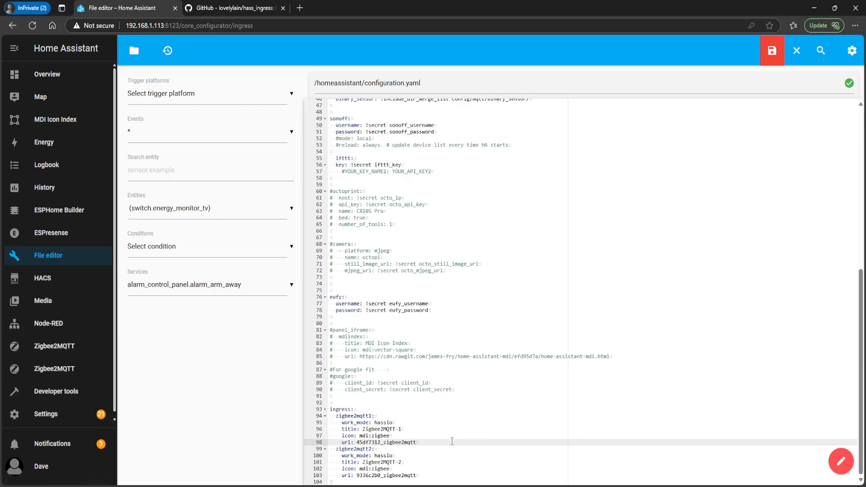
key("Return")
key("Return")
key("Return")
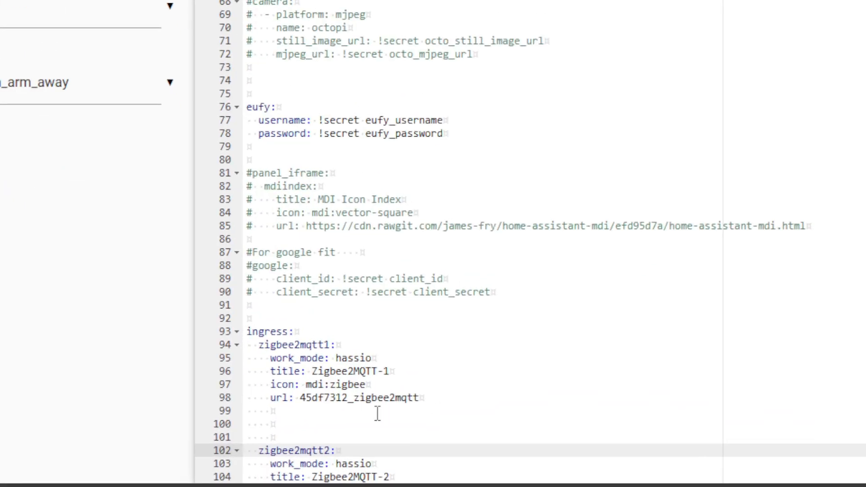
left_click(352, 443)
left_click(251, 412)
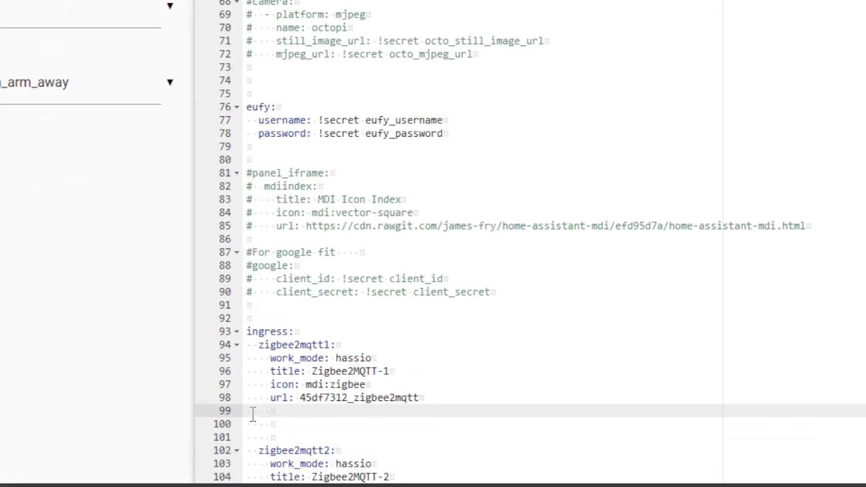
key("ctrl+v")
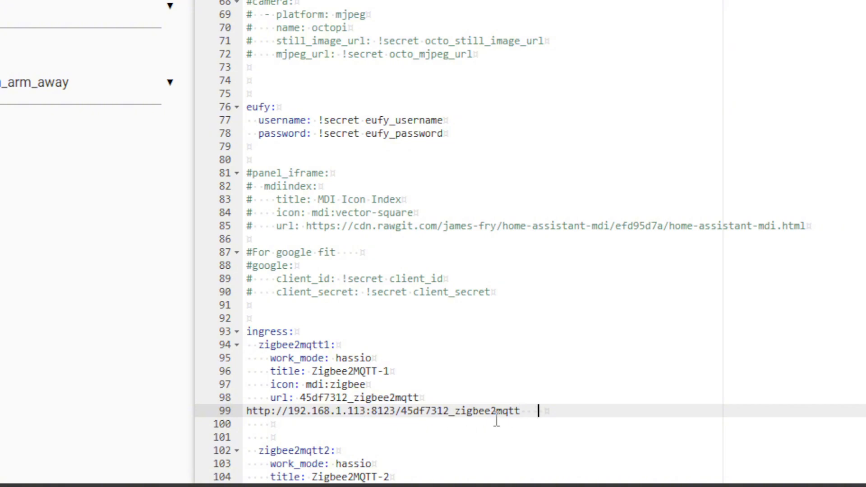
left_click_drag(537, 411, 204, 410)
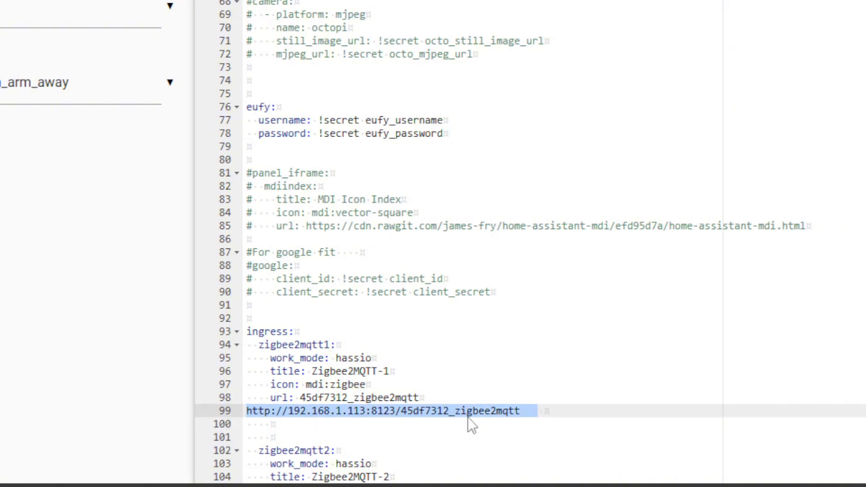
left_click(518, 430)
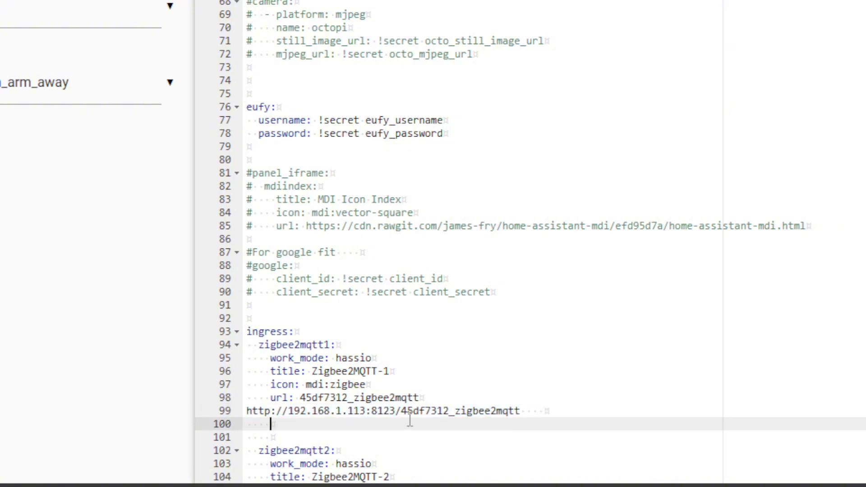
left_click(399, 411)
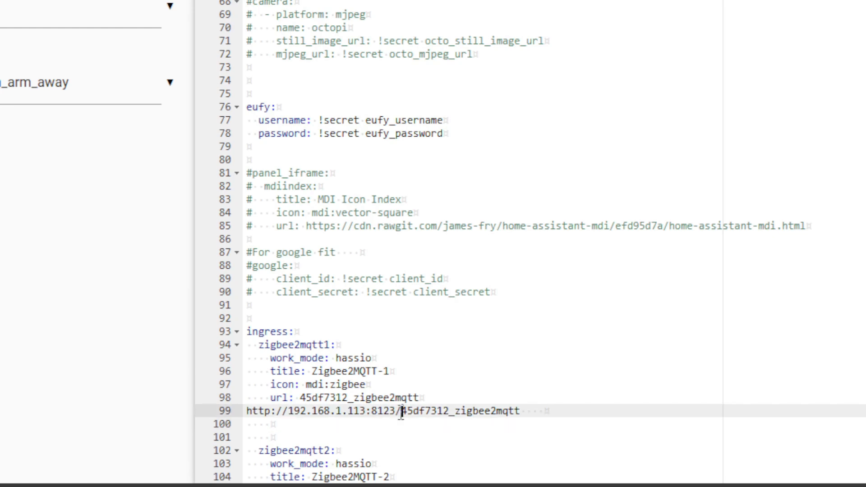
left_click_drag(401, 411, 235, 413)
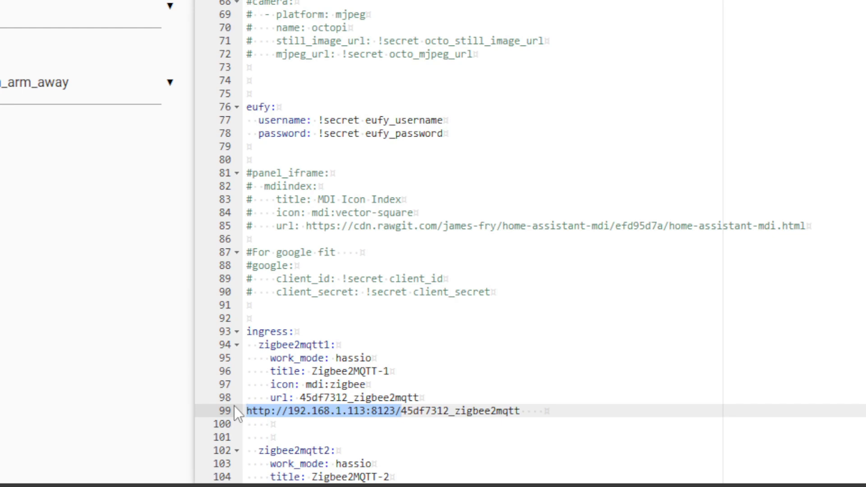
left_click_drag(406, 437, 225, 409)
key("BackSpace")
left_click_drag(381, 412, 222, 419)
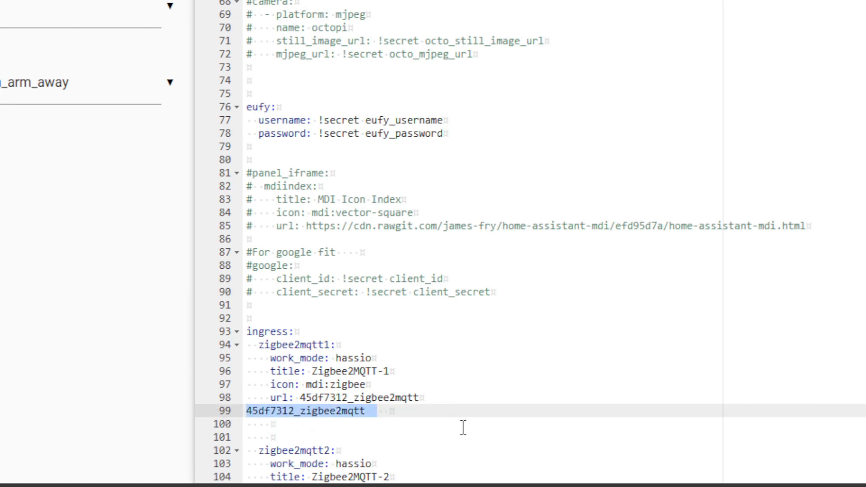
Delete the pasted address line's text and the surplus blank lines, leaving one empty line between the zigbee2mqtt1 and zigbee2mqtt2 entries
left_click(412, 424)
left_click_drag(389, 412, 231, 412)
key("Delete")
key("Delete")
key("Delete")
key("Delete")
key("Delete")
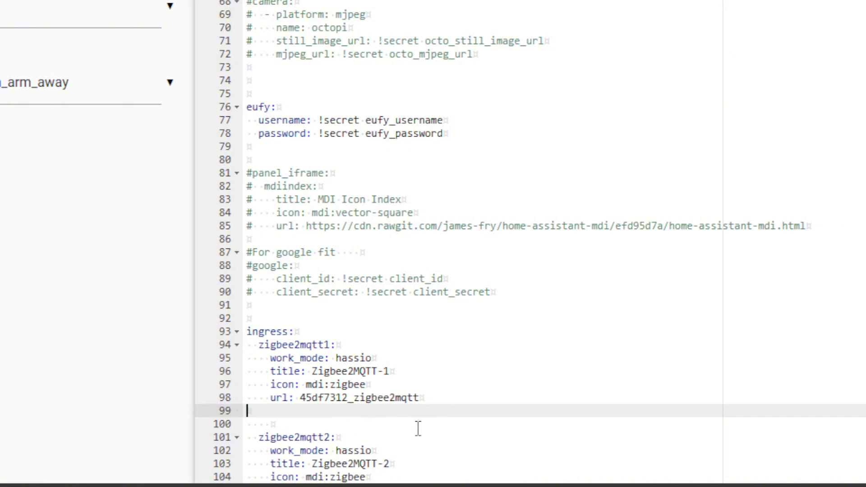
scroll(422, 411, "down", 1)
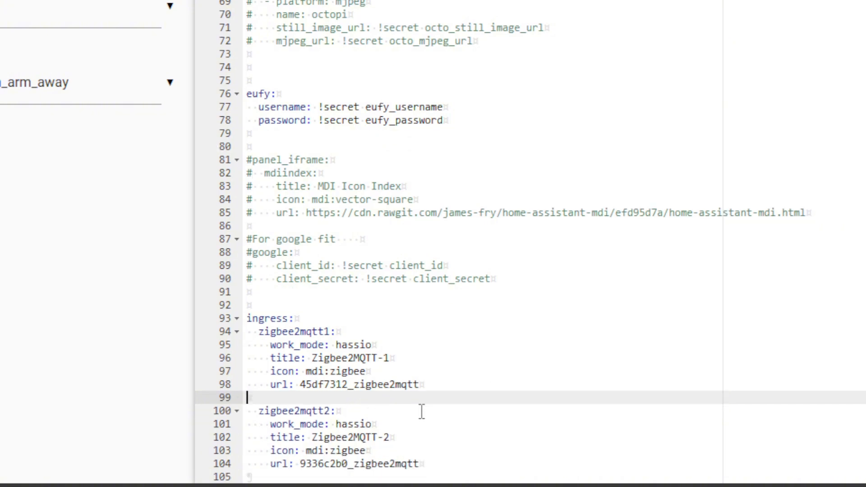
Review the zigbee2mqtt2 entry line by line: its key, work_mode, title, icon and url settings
left_click(335, 411)
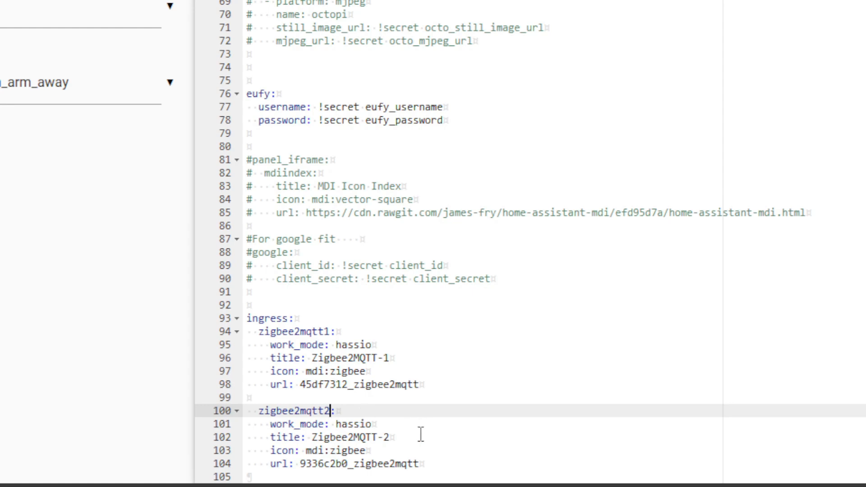
left_click_drag(402, 426, 258, 424)
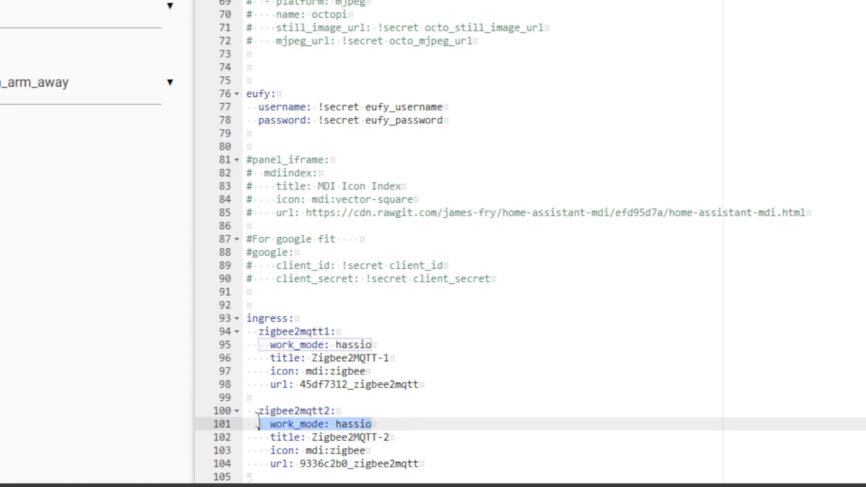
left_click(417, 437)
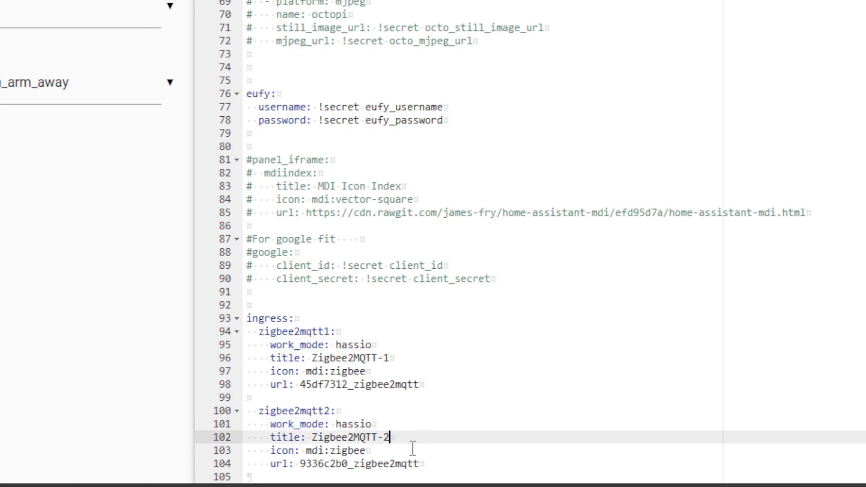
left_click(397, 449)
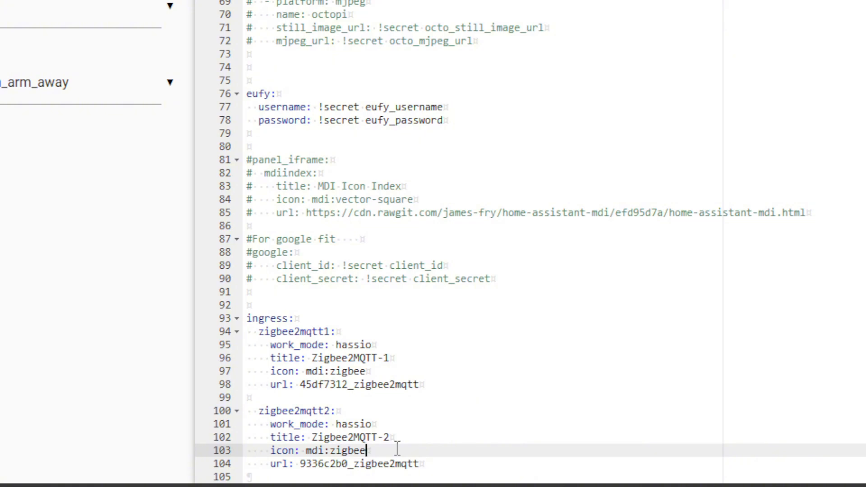
left_click(445, 466)
left_click_drag(445, 466, 300, 464)
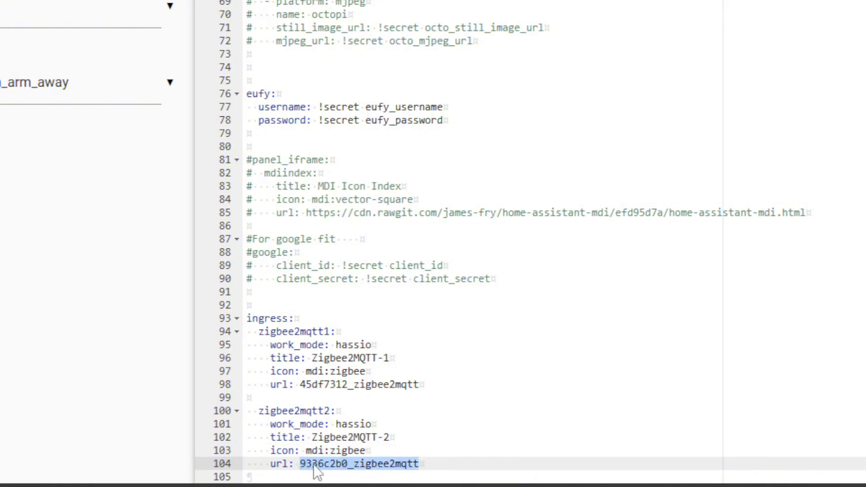
left_click(425, 464)
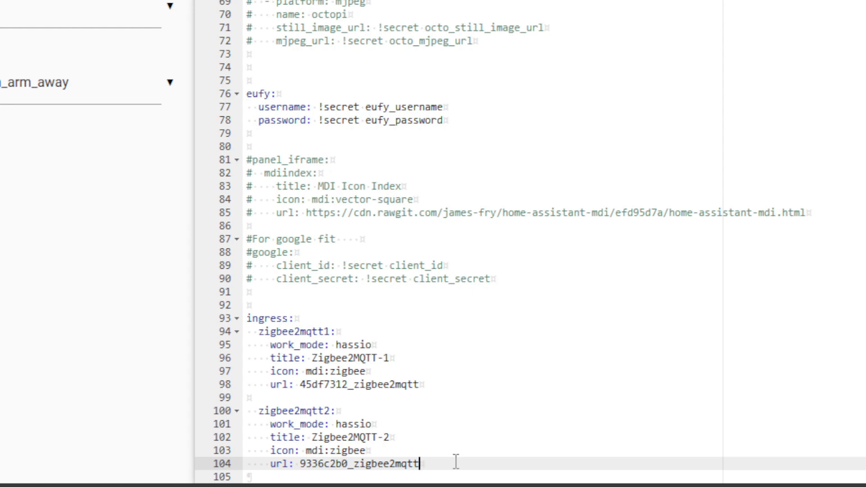
Delete the whole ingress block with its zigbee2mqtt1 and zigbee2mqtt2 entries from the end of configuration.yaml
left_click_drag(456, 460, 235, 322)
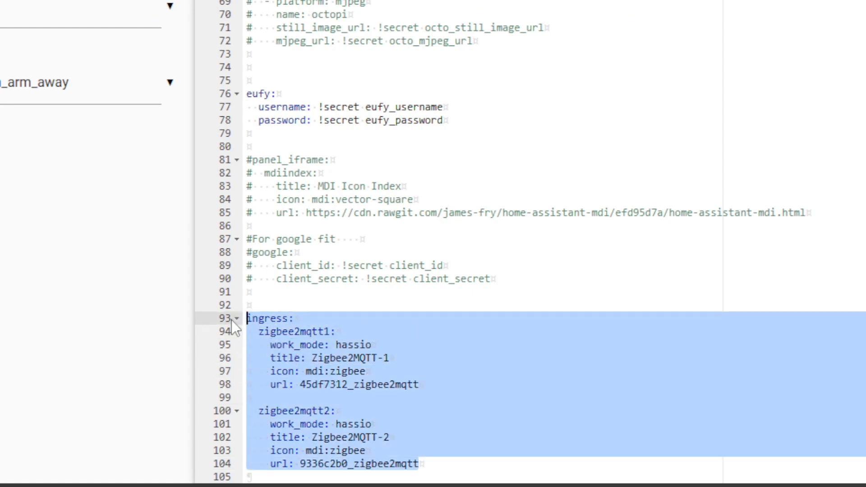
key("BackSpace")
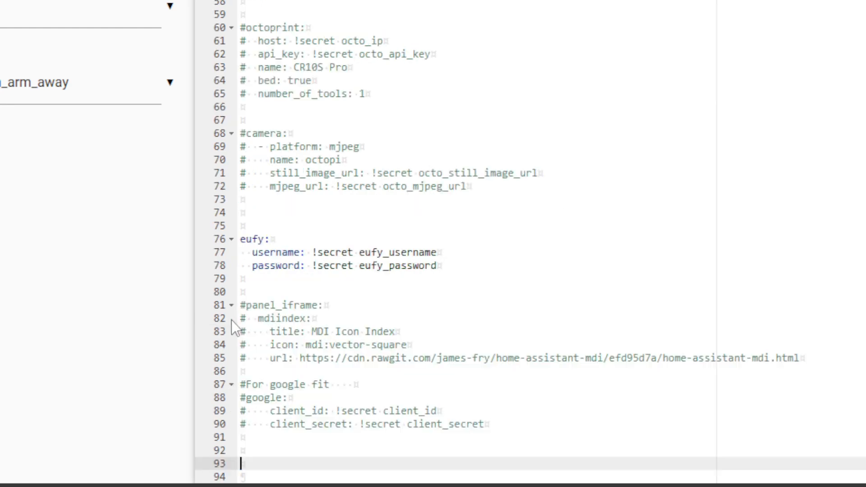
key("BackSpace")
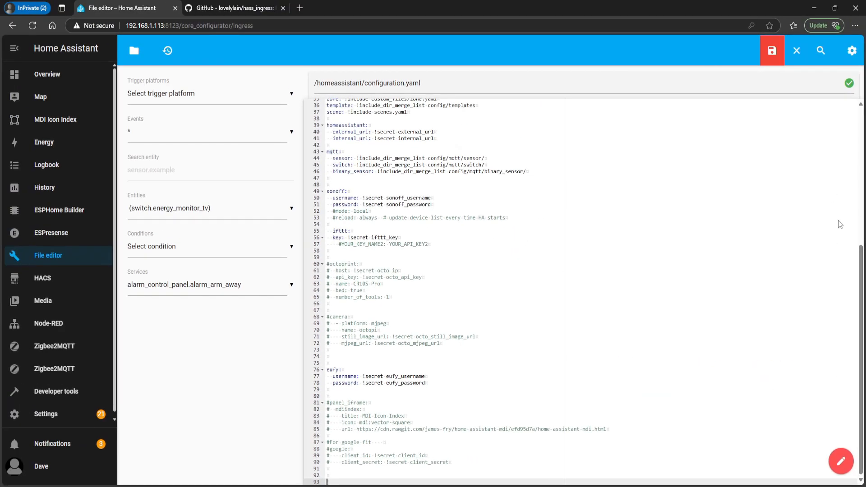
Add blank lines below the script include and insert "ingress: !include_dir_merge_named config/ingress" directly under that include
scroll(395, 224, "up", 5)
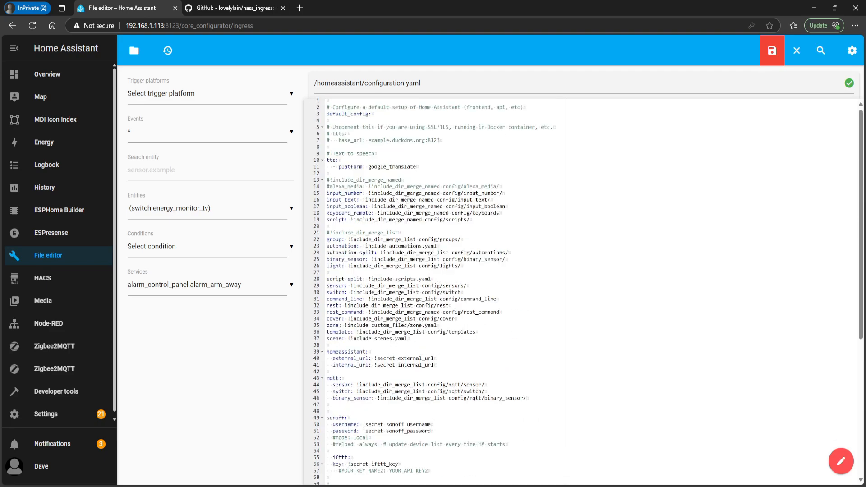
scroll(406, 200, "down", 5)
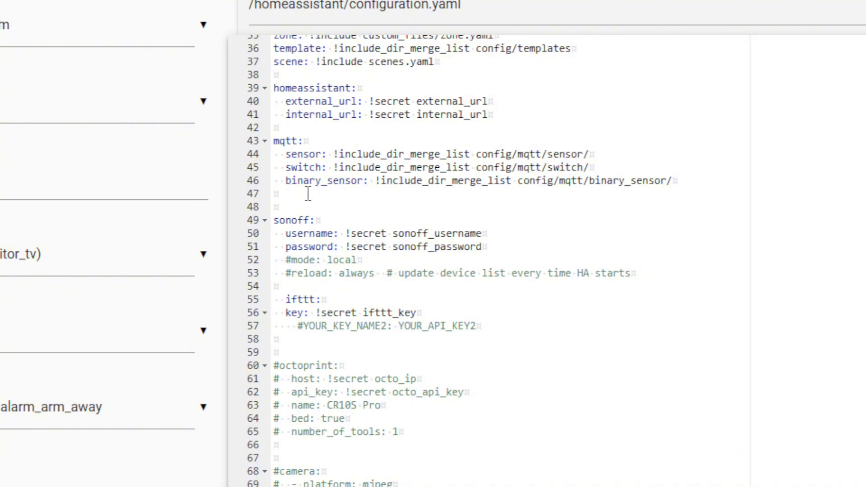
scroll(522, 164, "up", 1)
scroll(521, 164, "up", 10)
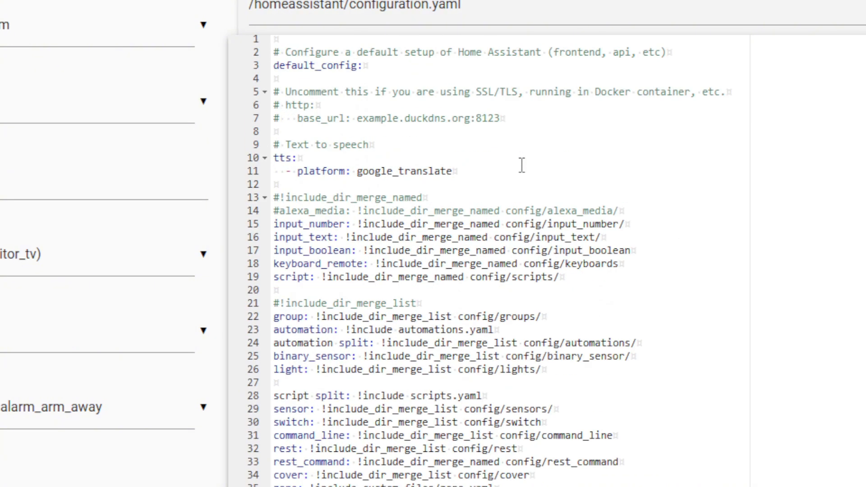
left_click(310, 290)
key("Return")
key("Return")
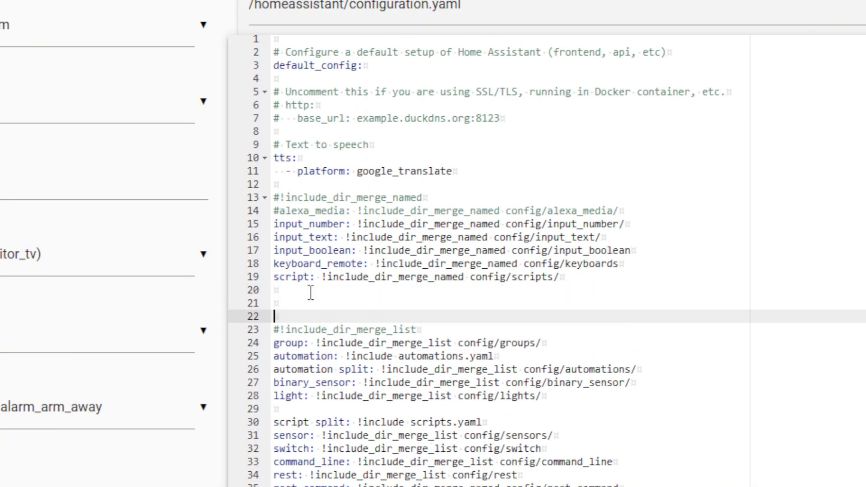
left_click(310, 292)
type("ingress: !include_dir_merge_named config/ingress")
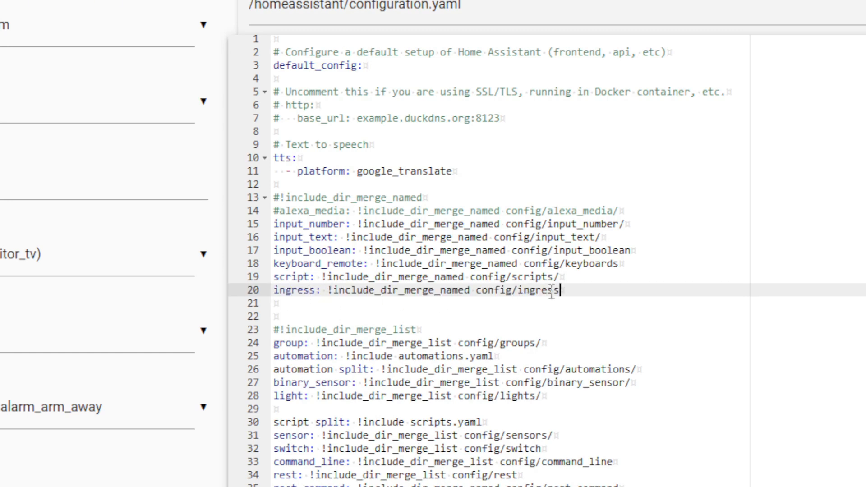
Check the folder path and key of the new ingress include line, and save configuration.yaml
left_click_drag(577, 289, 479, 292)
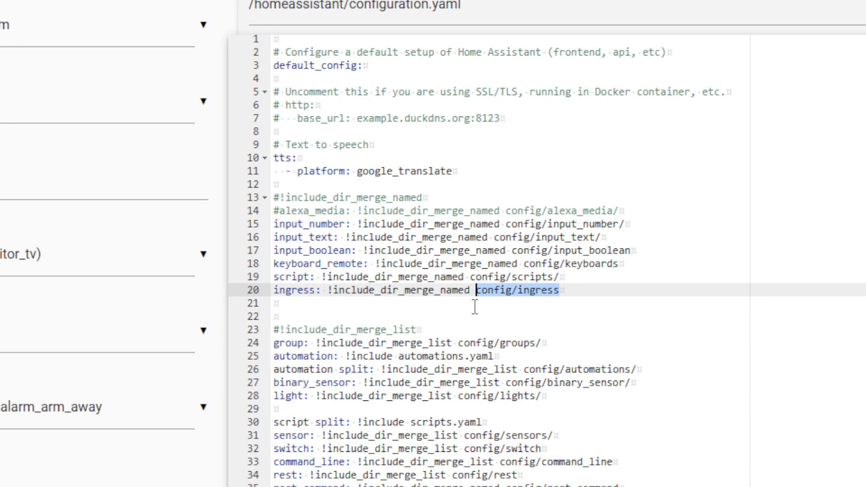
left_click(468, 289)
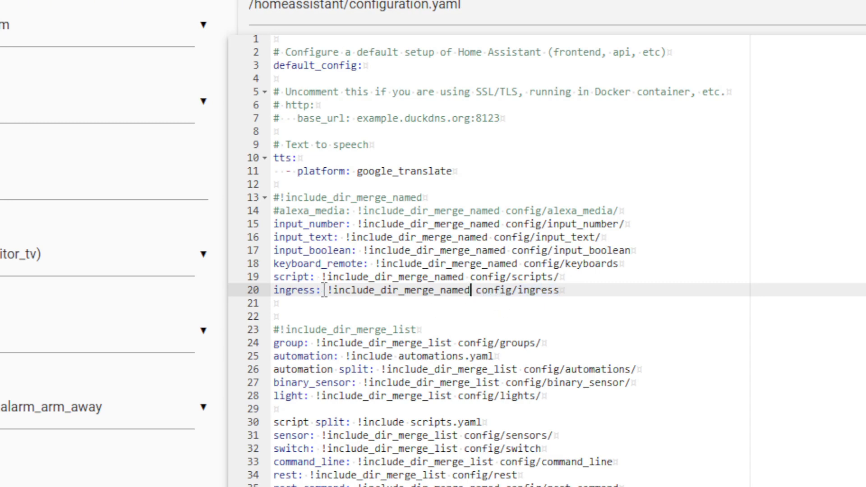
left_click_drag(322, 289, 270, 298)
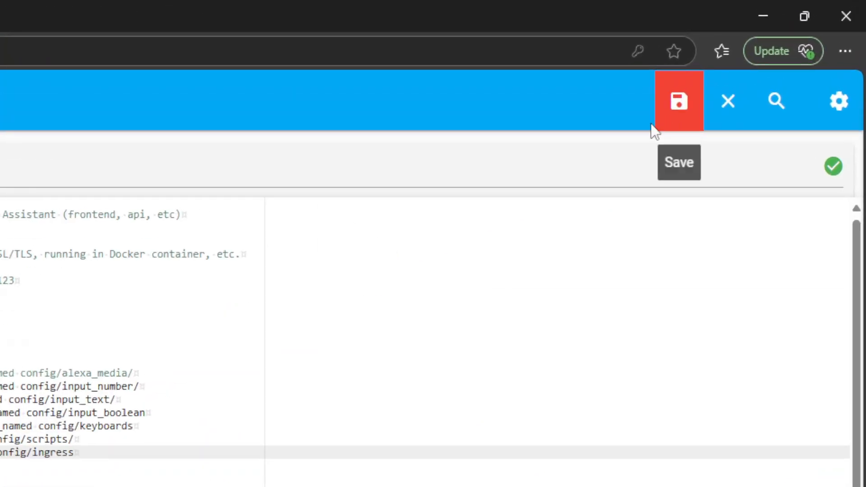
left_click(772, 59)
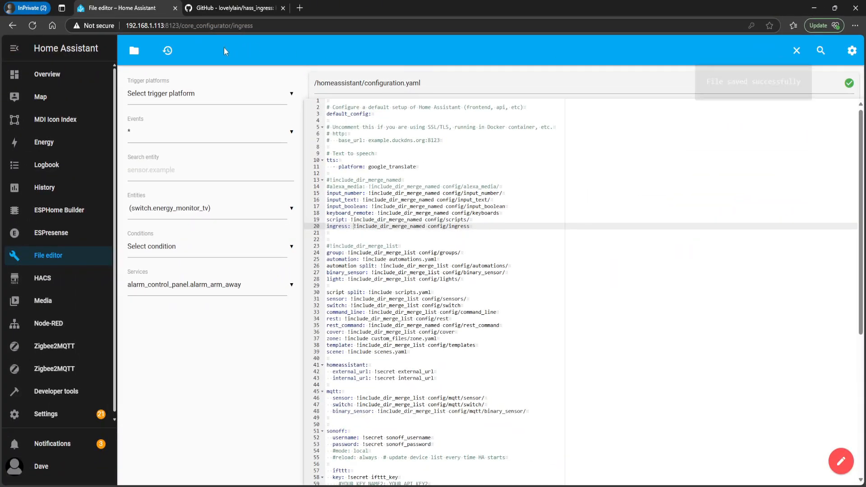
Browse the Home Assistant files to the config folder and open its ingress subfolder
left_click(136, 53)
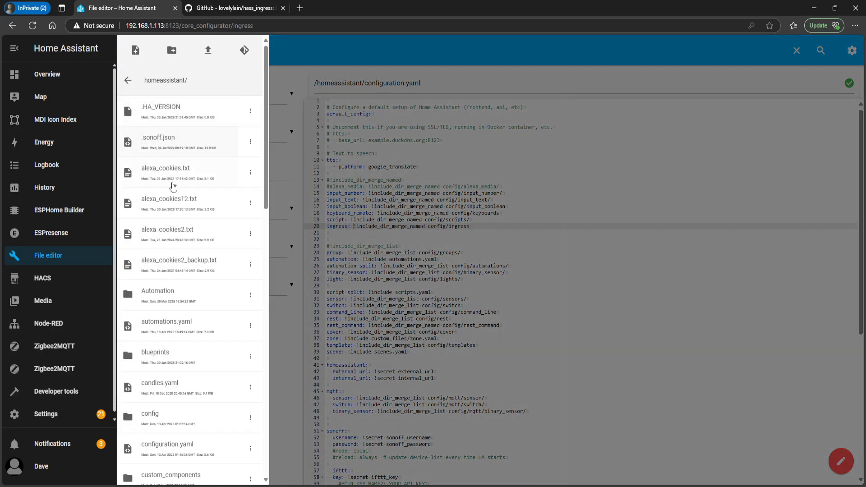
scroll(166, 306, "down", 1)
scroll(166, 311, "down", 2)
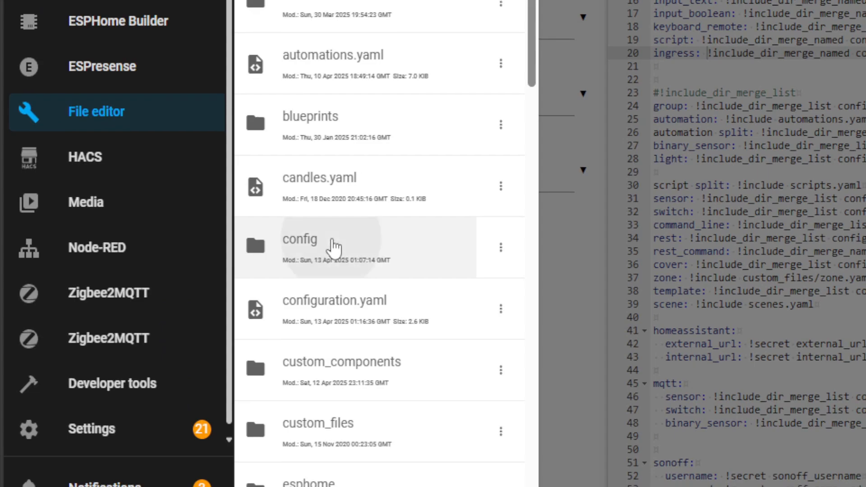
left_click(314, 254)
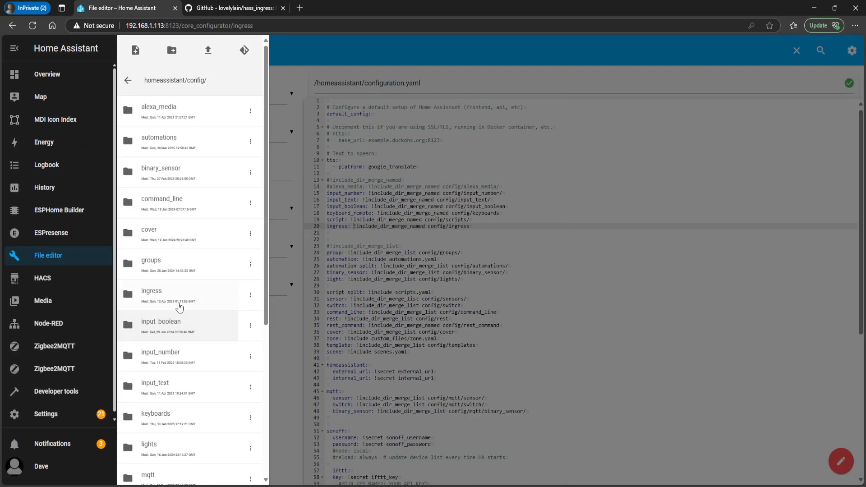
scroll(191, 310, "down", 4)
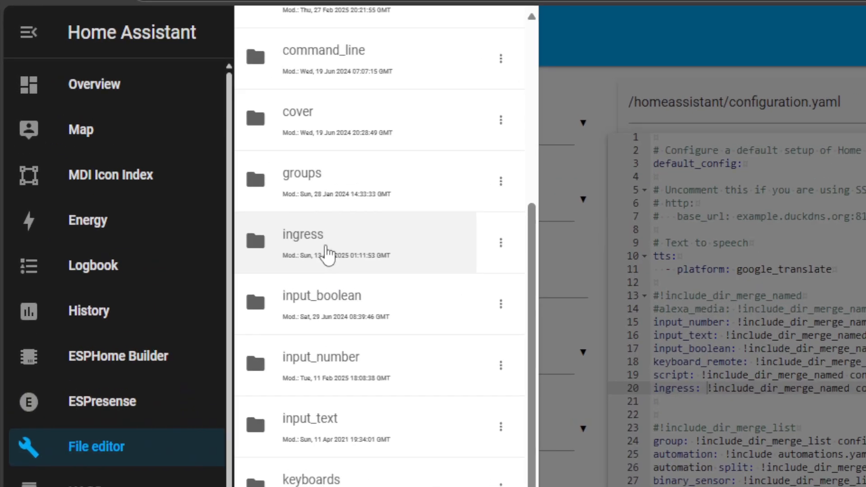
left_click(325, 246)
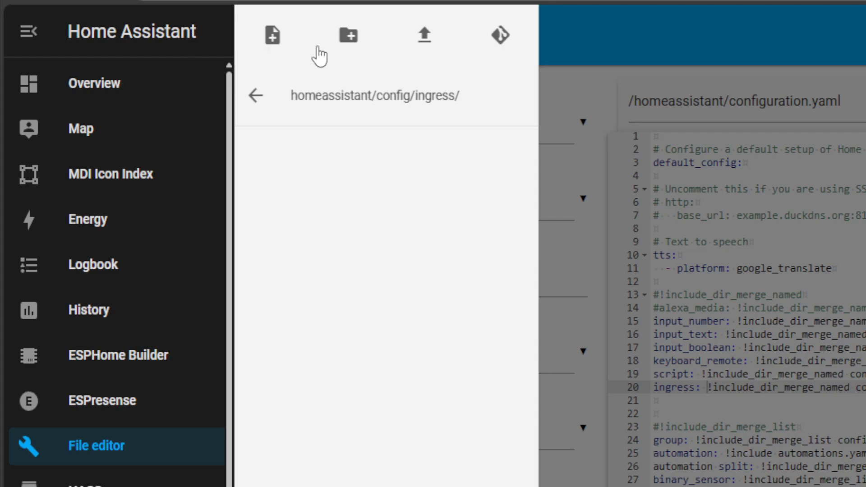
Create a new file named zigbee2mqtt.yaml in config/ingress and open it for editing
left_click(272, 36)
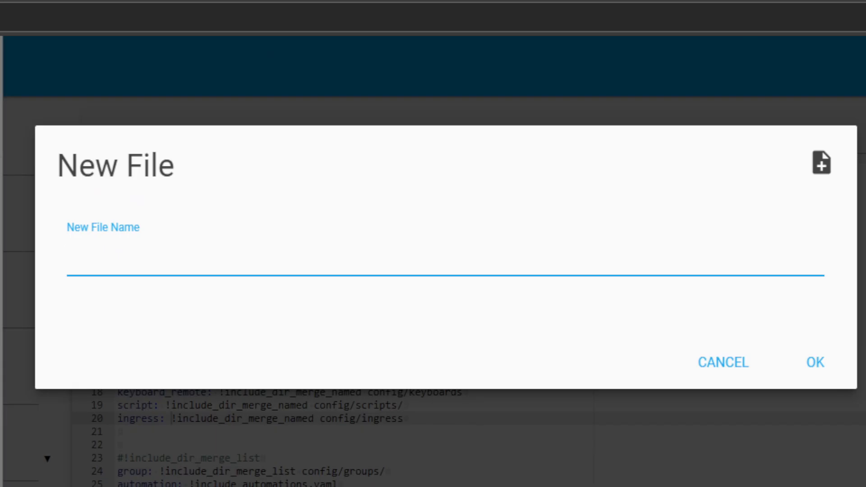
type("zigbee2mqtt.yaml")
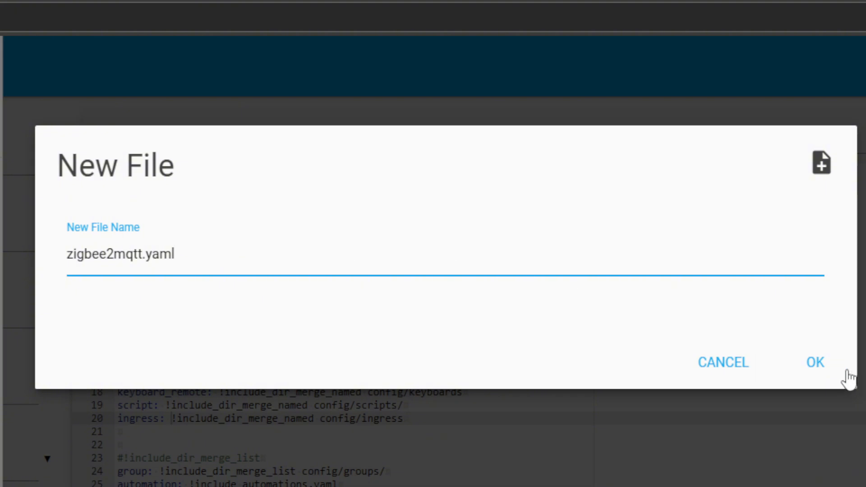
left_click(822, 364)
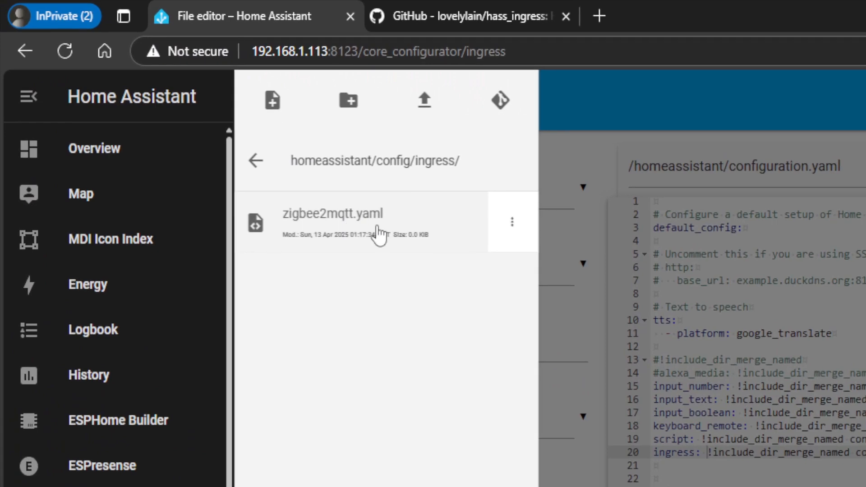
left_click(378, 234)
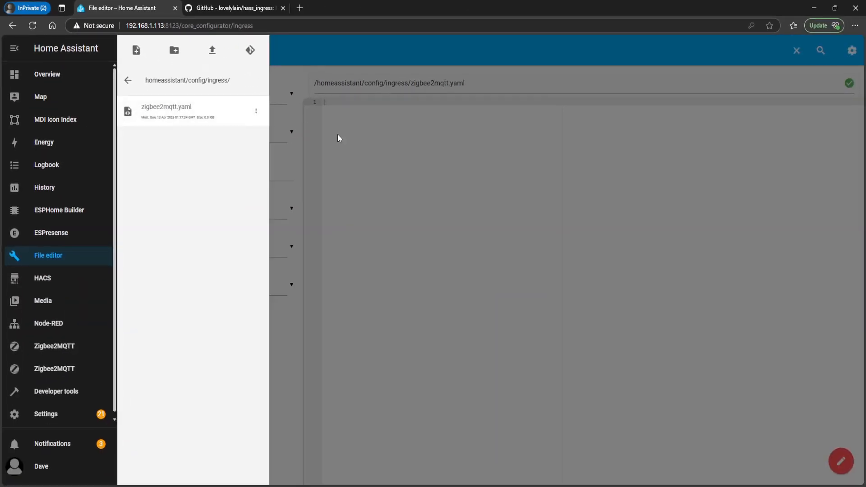
left_click(378, 134)
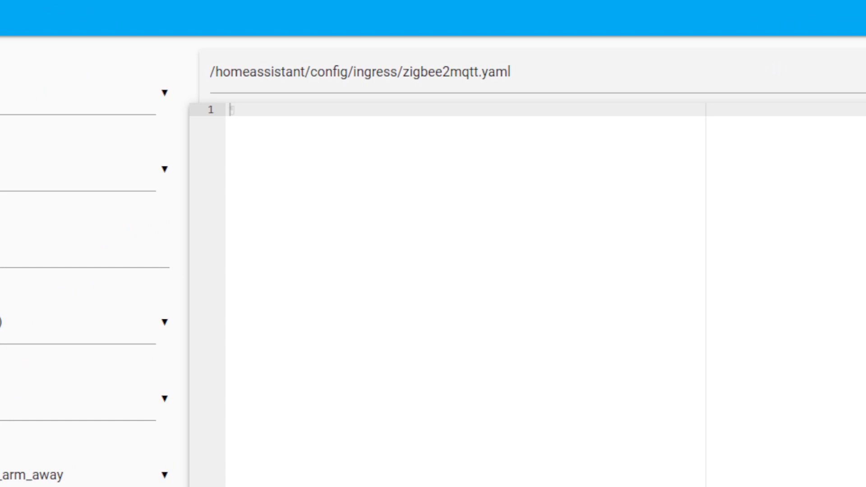
Paste the ingress block with both Zigbee2MQTT entries into the empty file and delete its top "ingress:" line
type("ingress:   zigbee2mqtt1:     work_mode: hassio     title: Zigbee2MQTT-1     icon: mdi:zigbee     url: 45df7312_zigbee2mqtt   zigbee2mqtt2:     work_mode: hassio     title: Zigbee2MQTT-2     icon: mdi:zigbee     url: 9336c2b0_zigbee2mqtt")
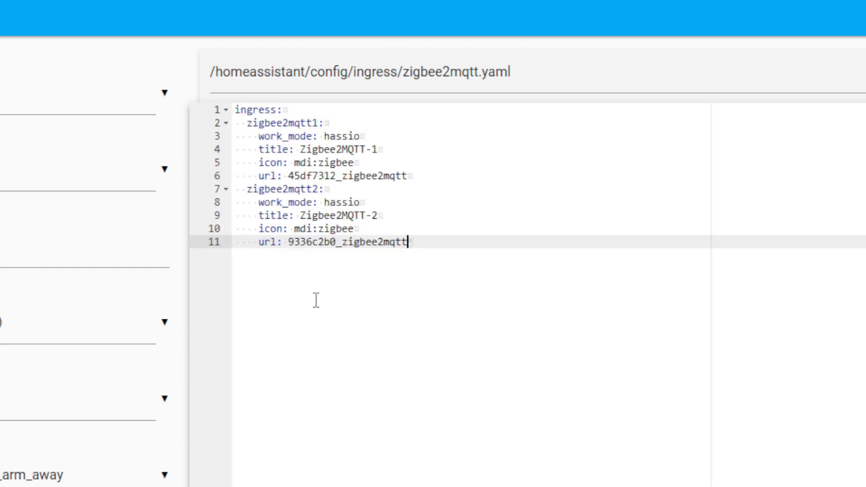
left_click_drag(344, 110, 235, 110)
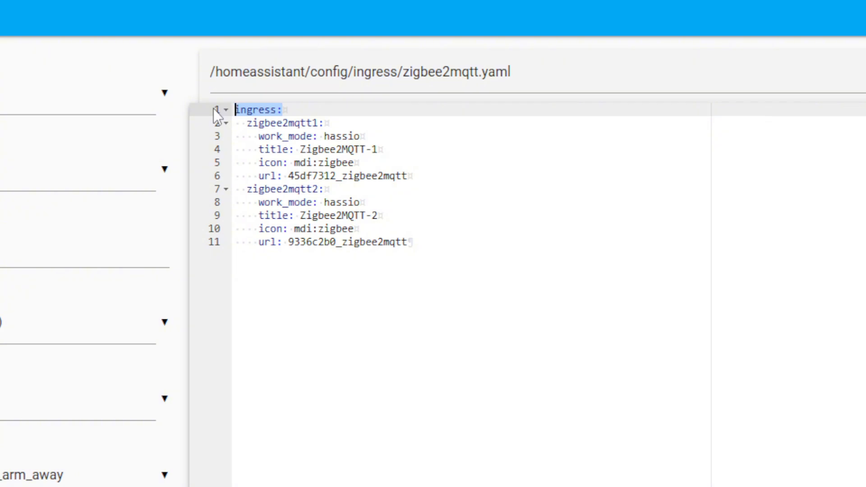
key("Delete")
key("Delete")
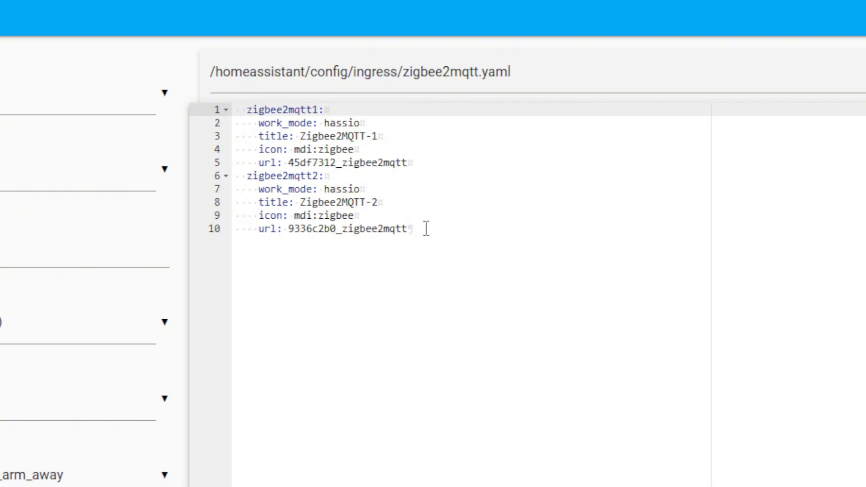
Remove all indentation from every line of the zigbee2mqtt1 and zigbee2mqtt2 entries
left_click_drag(426, 228, 183, 96)
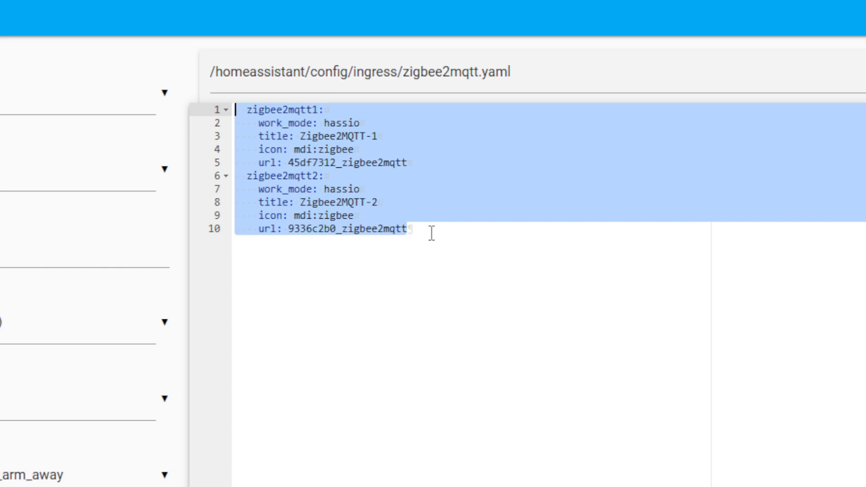
key("shift+Tab")
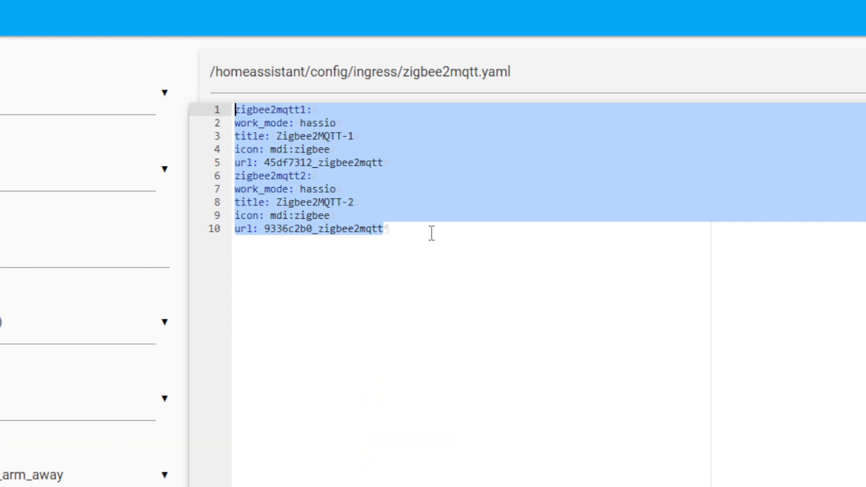
left_click(432, 233)
Indent the work_mode, title, icon and url lines by two spaces under both zigbee2mqtt1 and zigbee2mqtt2
left_click(284, 127)
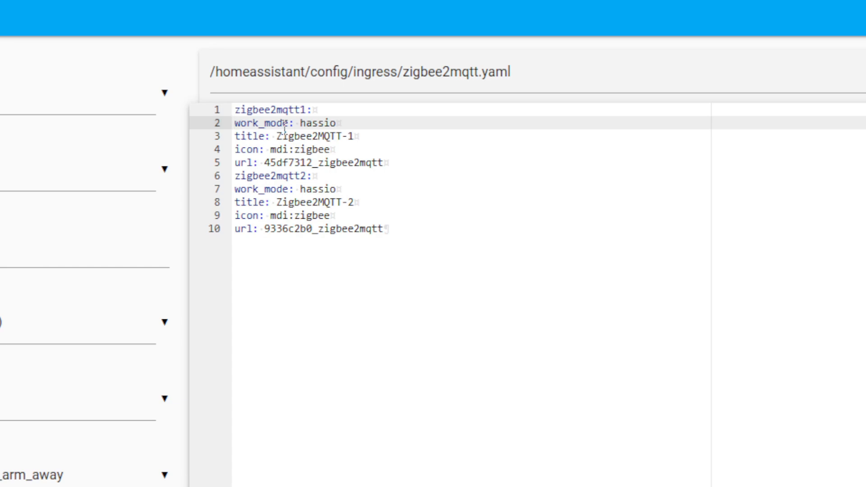
key("Tab")
key("Down")
key("Tab")
key("Down")
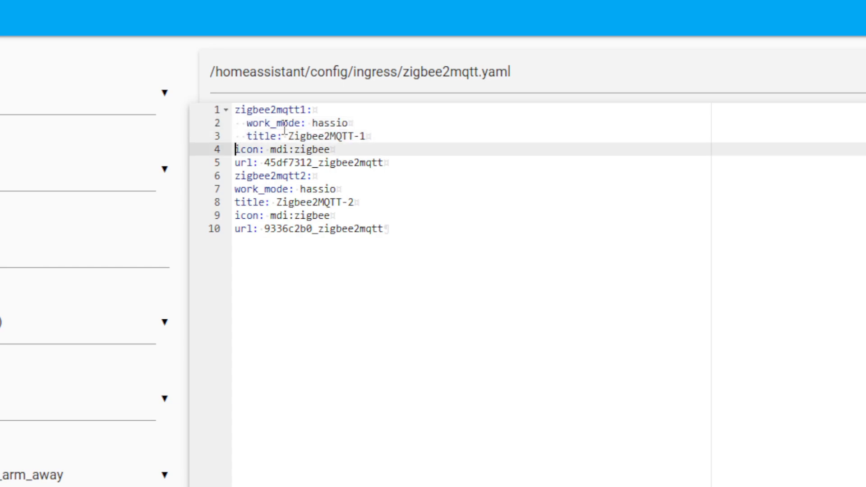
key("Tab")
key("Down")
key("Tab")
key("Down")
key("Down")
key("Tab")
key("Down")
key("Tab")
key("Down")
key("Tab")
key("Down")
key("Tab")
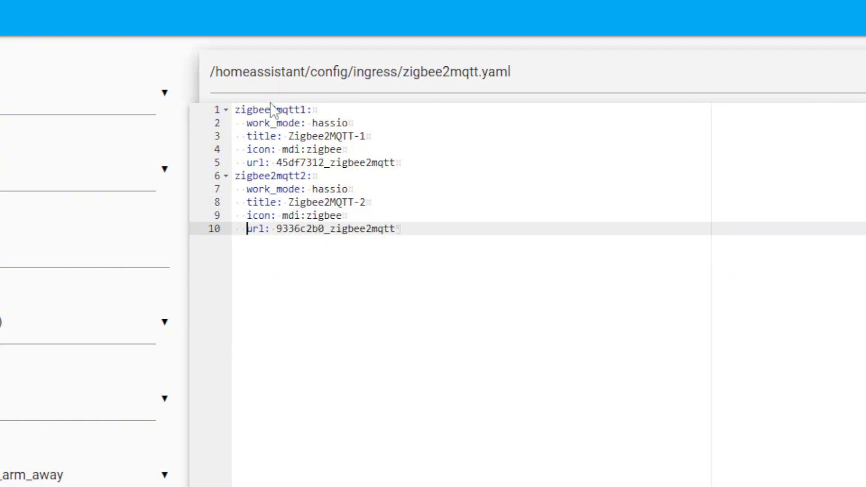
Check that the zigbee2mqtt1 and zigbee2mqtt2 keys start without indentation, and save zigbee2mqtt.yaml
left_click_drag(330, 105, 218, 106)
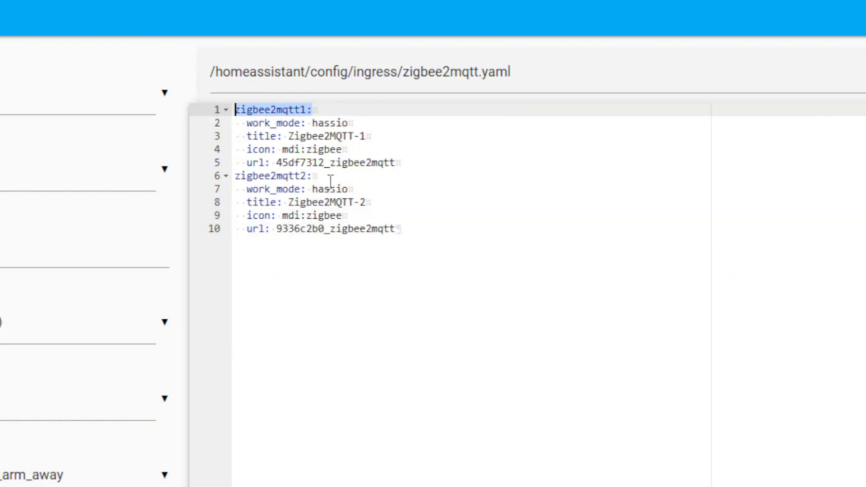
left_click_drag(327, 181, 230, 177)
left_click(481, 316)
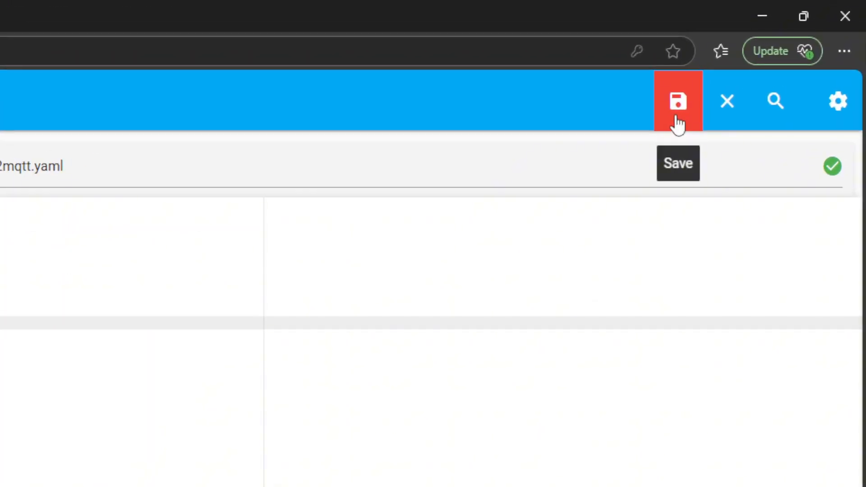
left_click(678, 122)
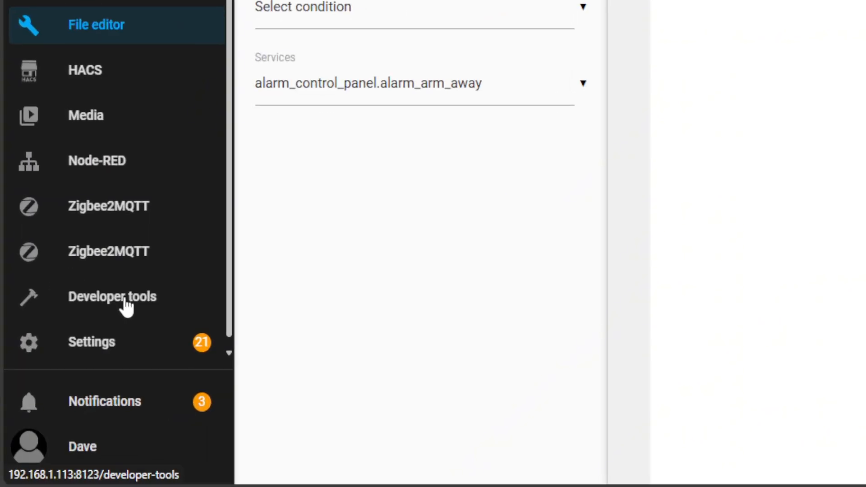
Open the developer tools and run the Home Assistant configuration check
left_click(125, 303)
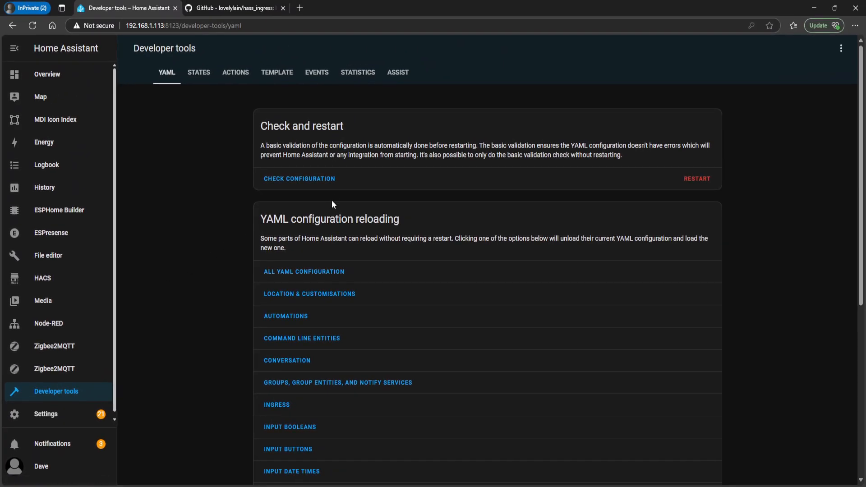
left_click(328, 184)
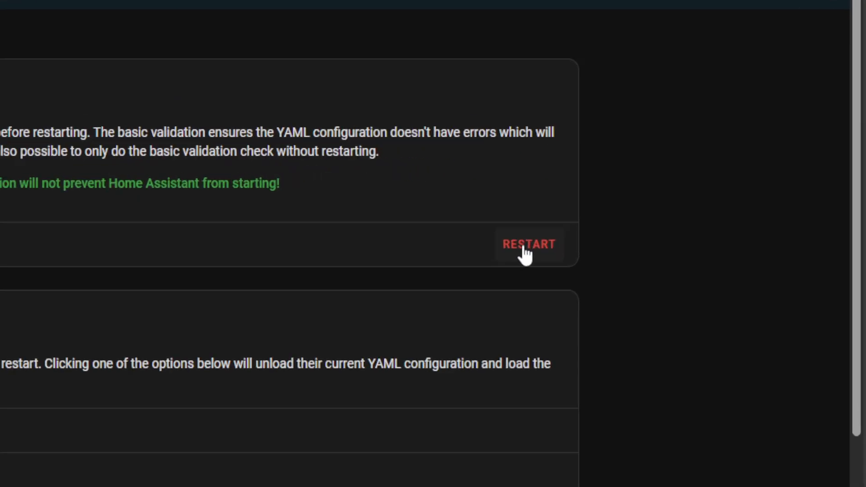
Restart Home Assistant to load the new ingress configuration
left_click(694, 202)
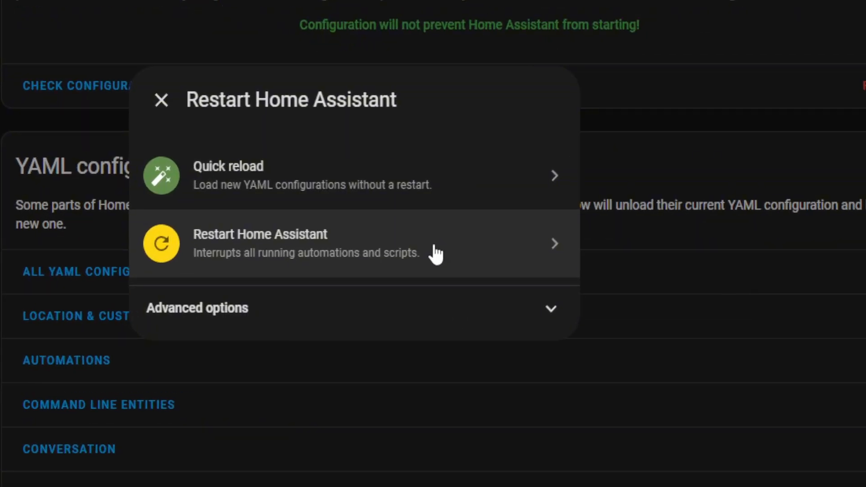
left_click(434, 253)
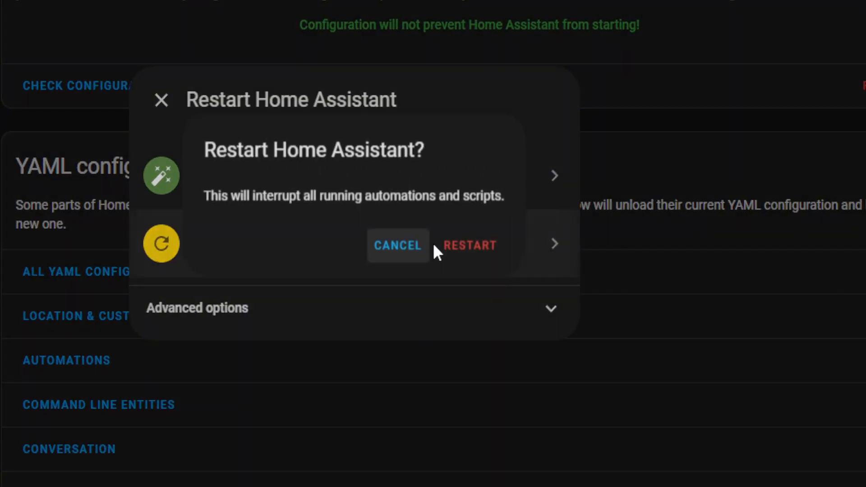
left_click(475, 251)
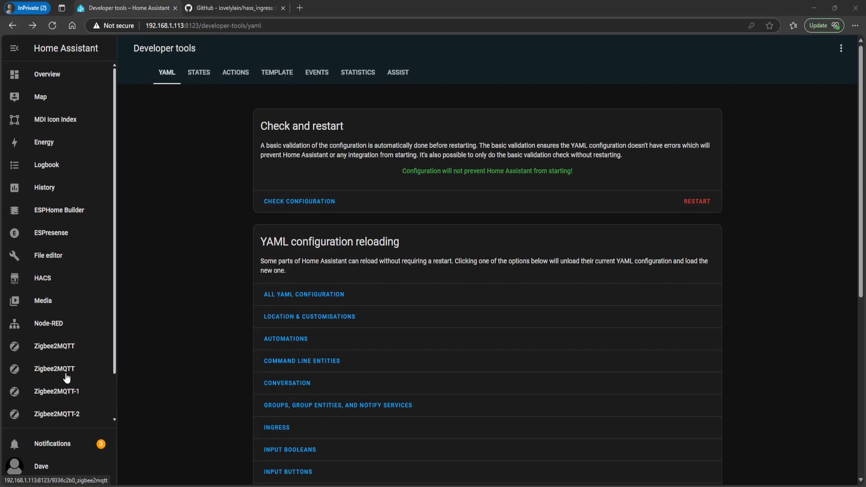
Check that the Zigbee2MQTT-1 and Zigbee2MQTT-2 sidebar panels each open their own Zigbee2MQTT instance
left_click(66, 390)
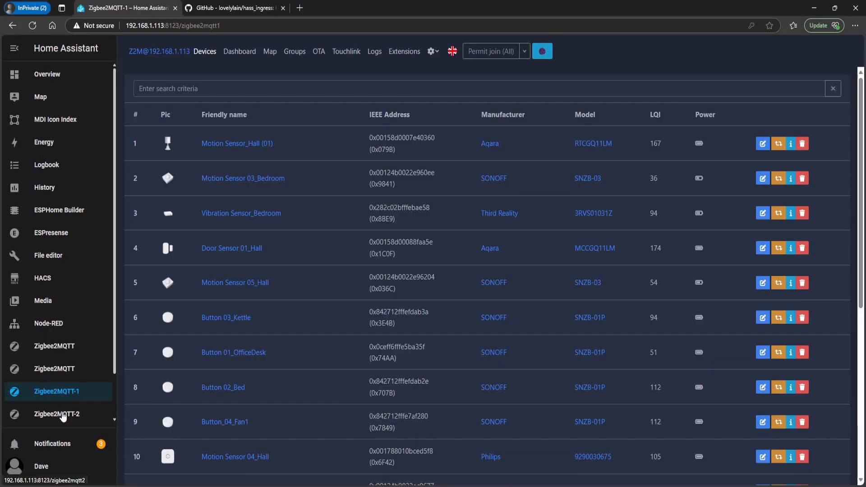
left_click(63, 410)
left_click(62, 392)
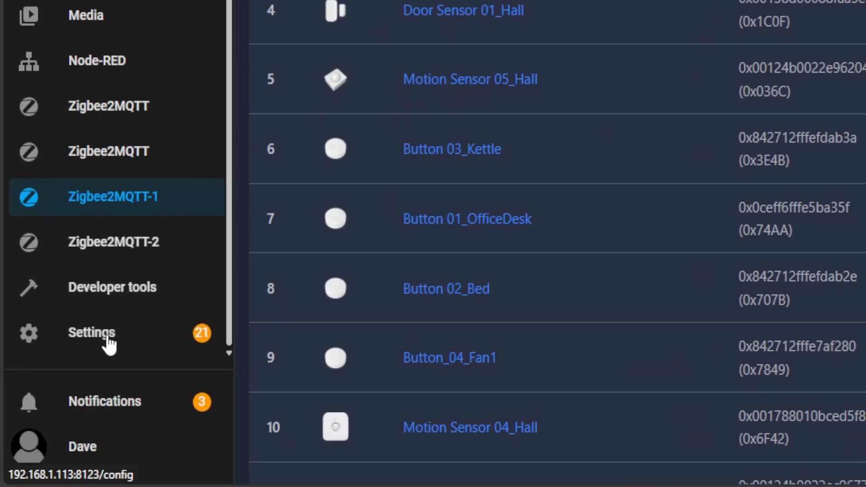
Turn off Show in sidebar for the Zigbee2MQTT add-on with hostname 45df7312-zigbee2mqtt
left_click(103, 336)
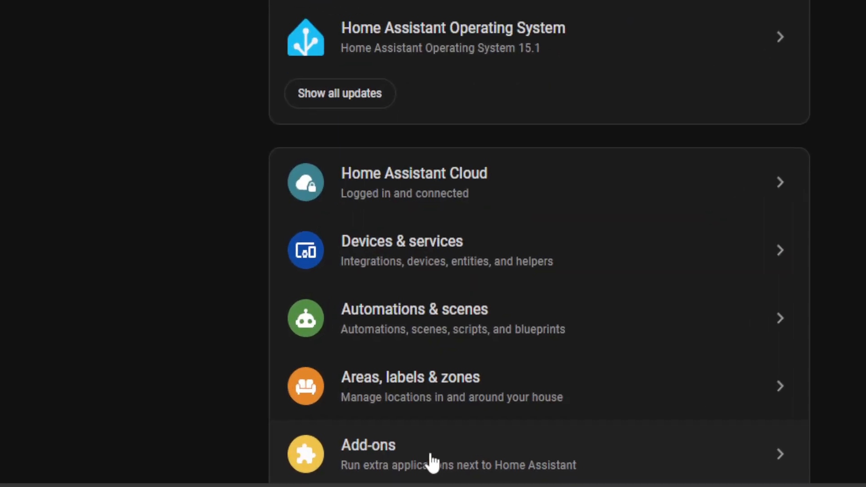
left_click(435, 471)
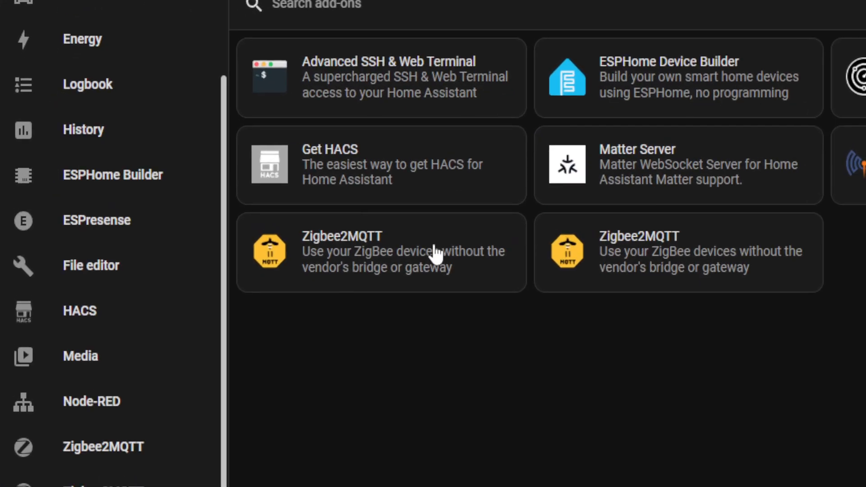
left_click(220, 200)
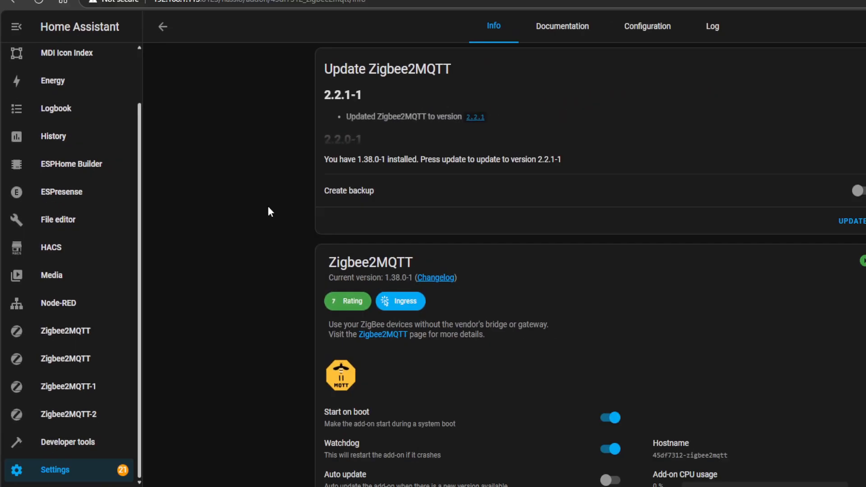
scroll(450, 338, "down", 2)
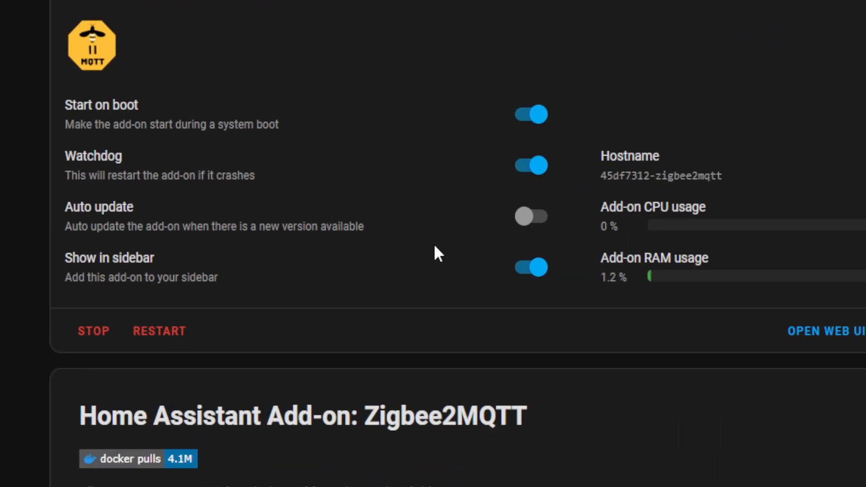
left_click(522, 269)
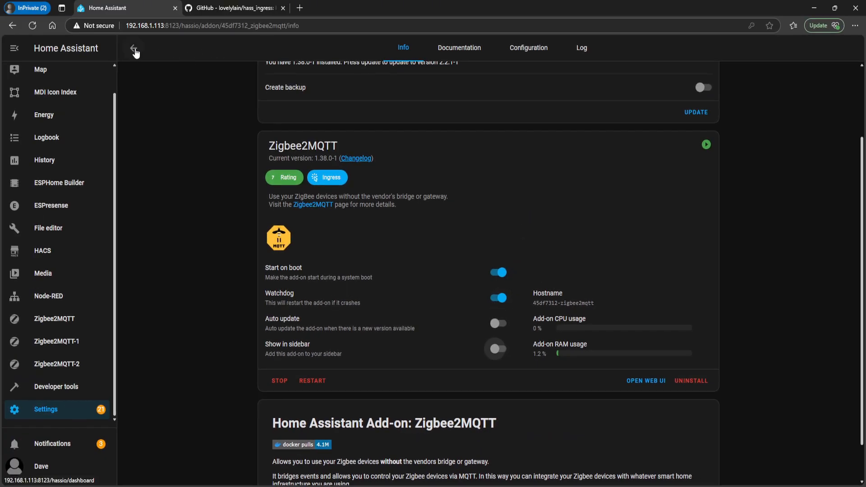
For the Zigbee2MQTT add-on with hostname 9336c2b0-zigbee2mqtt, turn off Show in sidebar and turn on Watchdog
left_click(135, 52)
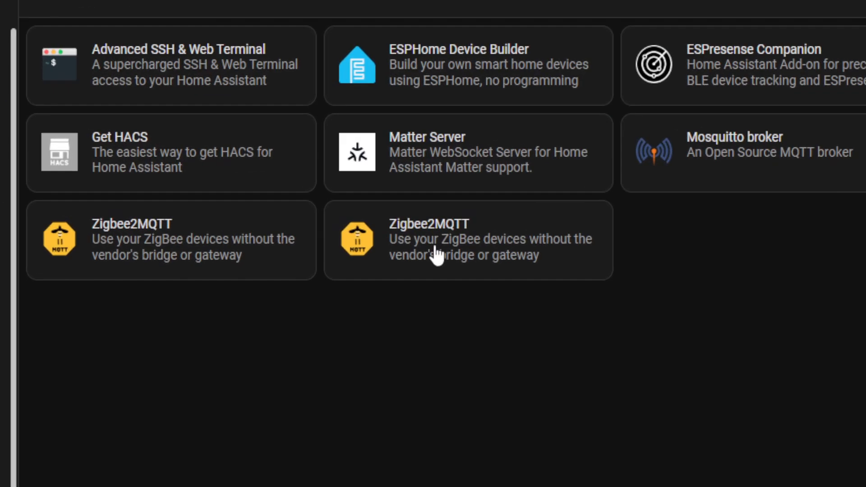
left_click(436, 248)
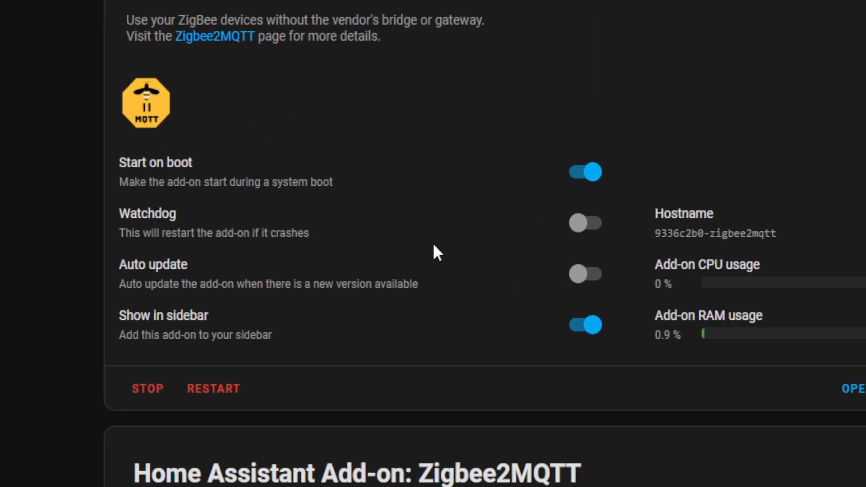
left_click(584, 330)
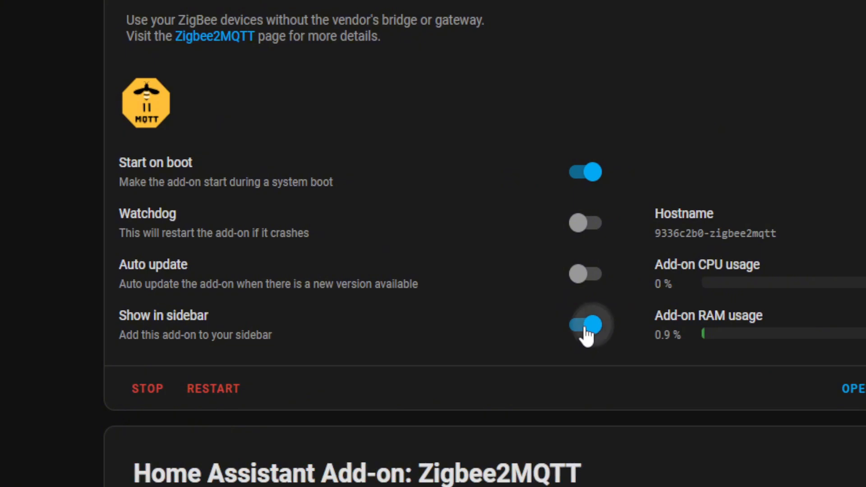
left_click(586, 227)
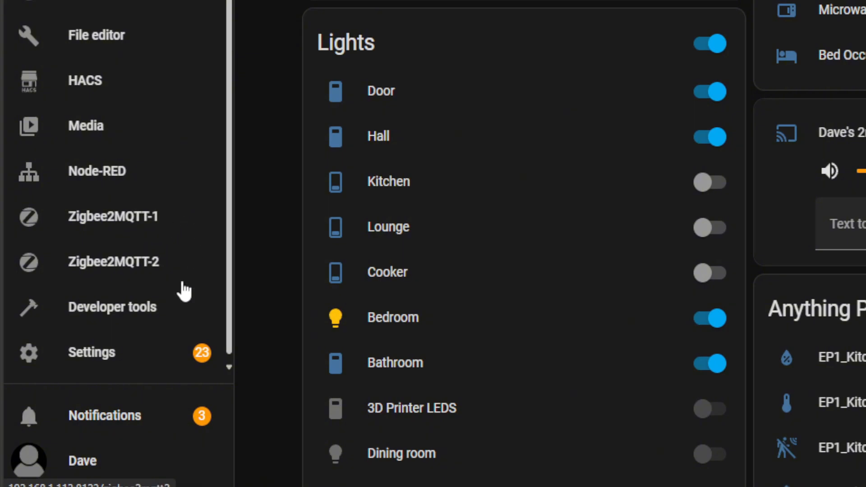
Compare the device lists of the Zigbee2MQTT-1 and Zigbee2MQTT-2 instances, ending on Zigbee2MQTT-1
left_click(168, 225)
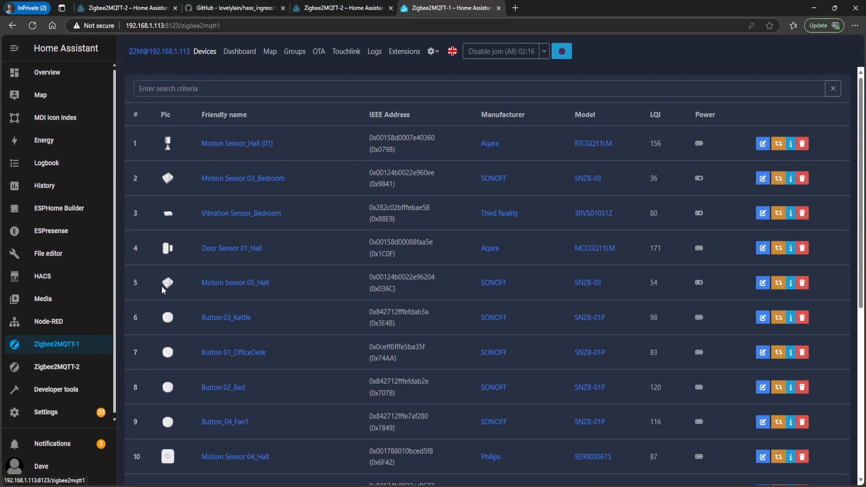
left_click(83, 371)
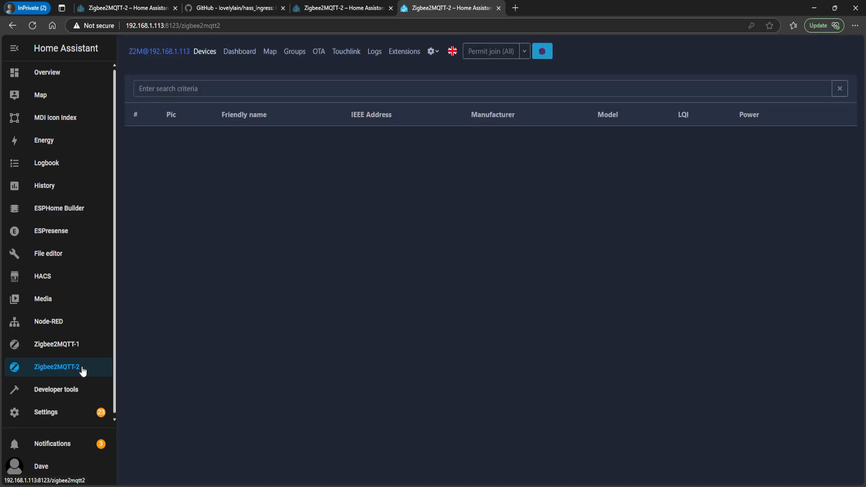
left_click(79, 350)
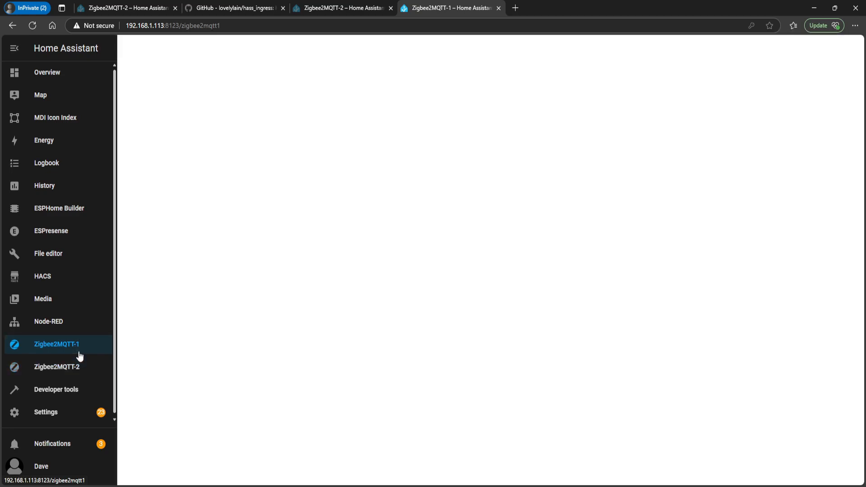
Copy the friendly name of the cookie_jar device in Zigbee2MQTT-1, and close its rename dialog without renaming it
scroll(221, 346, "down", 2)
scroll(220, 346, "down", 3)
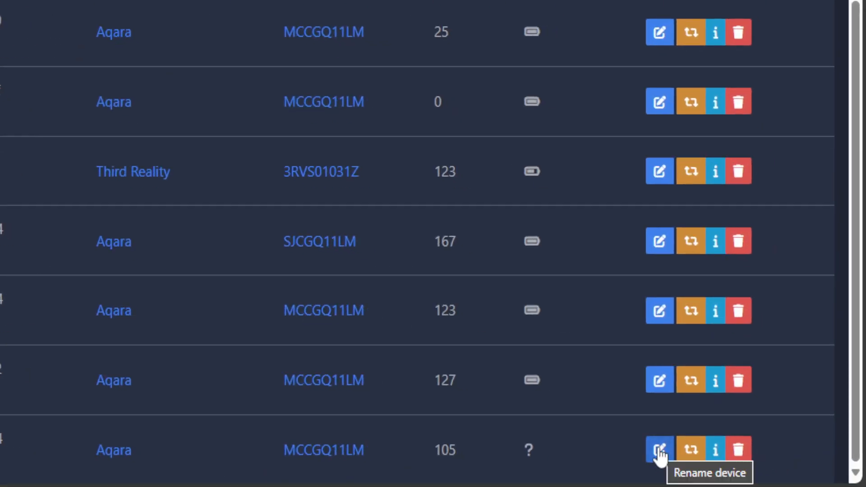
left_click(658, 451)
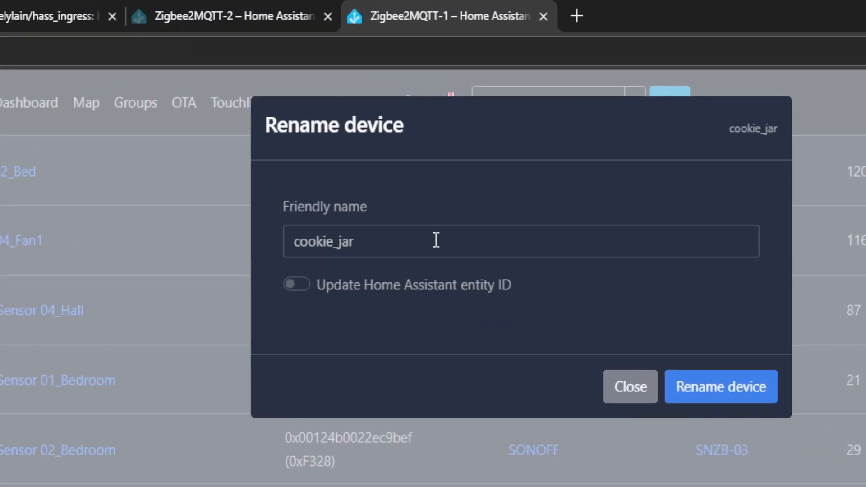
double_click(310, 242)
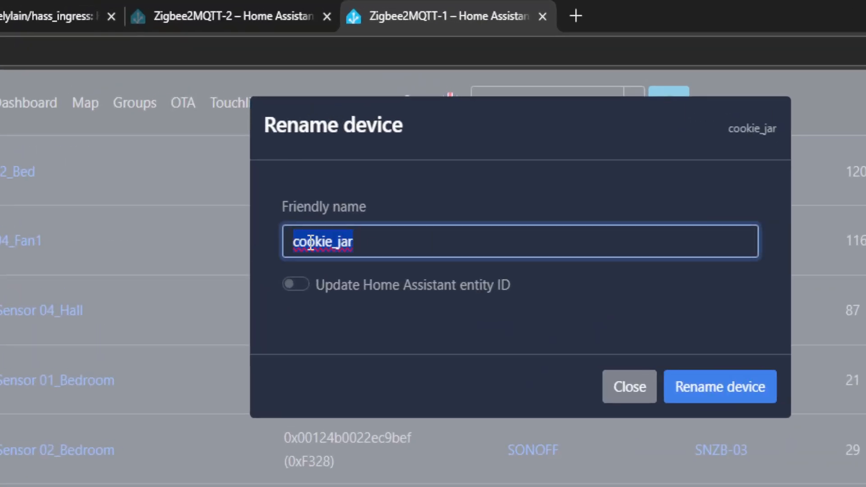
right_click(308, 241)
left_click(383, 400)
left_click(637, 386)
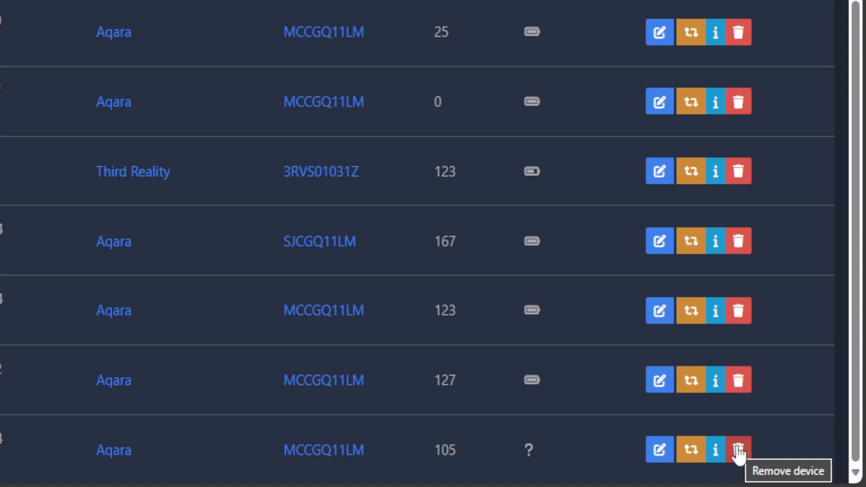
Delete the cookie_jar device from Zigbee2MQTT-1 with Force remove enabled
left_click(738, 450)
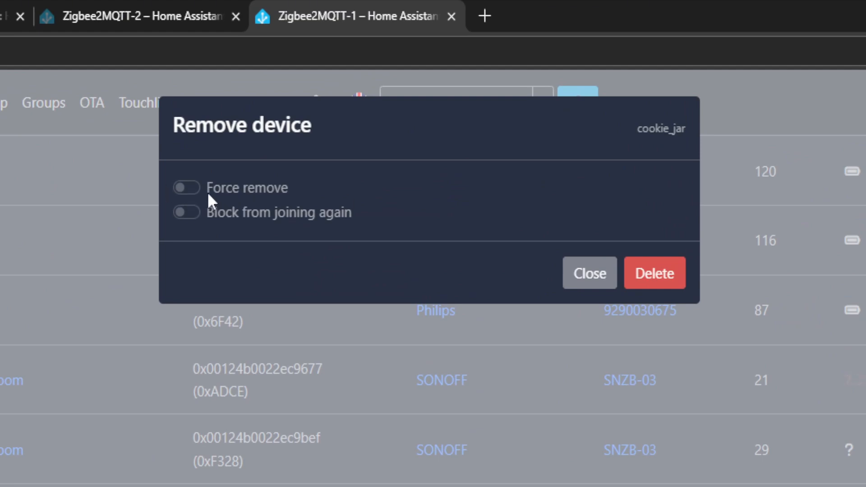
left_click(194, 190)
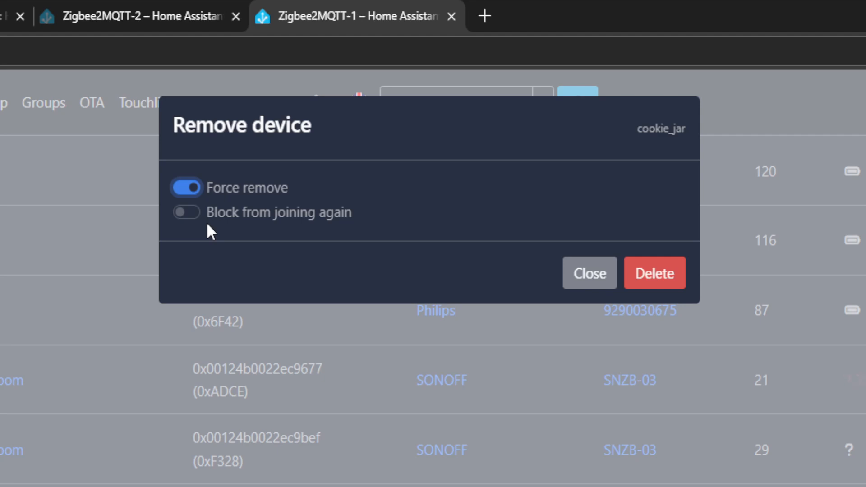
left_click(654, 273)
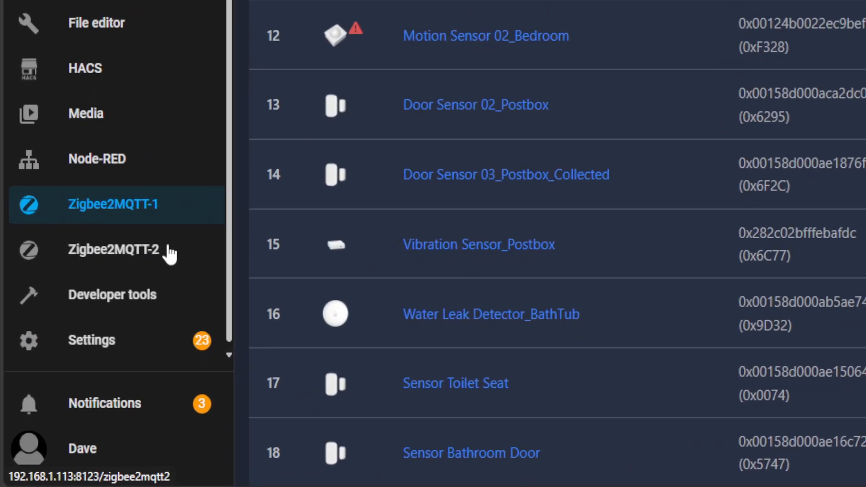
Permit all devices to join the Zigbee2MQTT-2 network
left_click(89, 366)
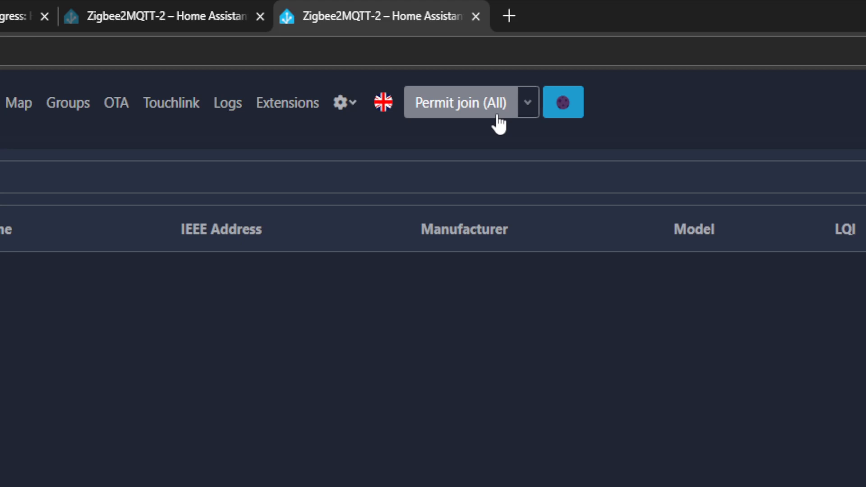
left_click(499, 118)
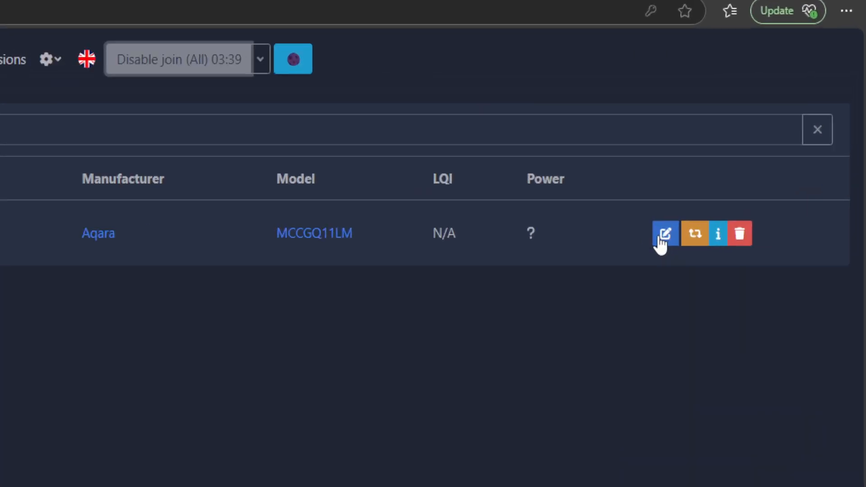
Rename the newly joined Aqara MCCGQ11LM device in Zigbee2MQTT-2 as cookie_jar, updating its Home Assistant entity ID too
left_click(759, 143)
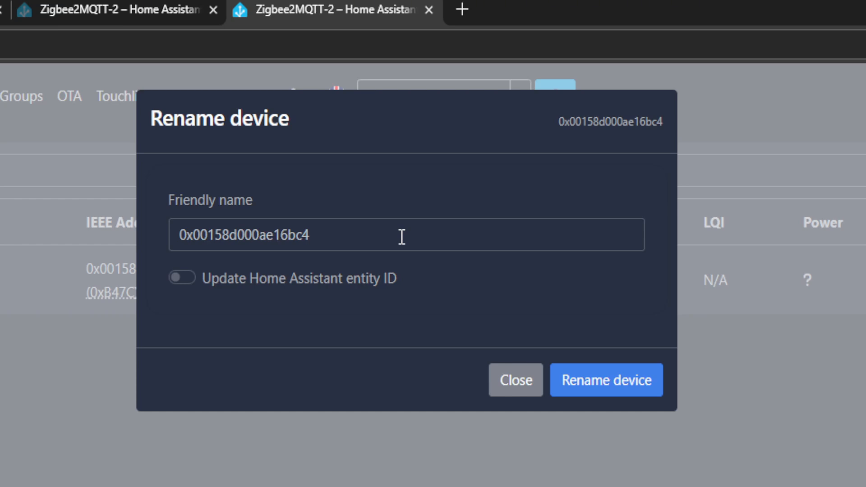
left_click_drag(402, 237, 109, 228)
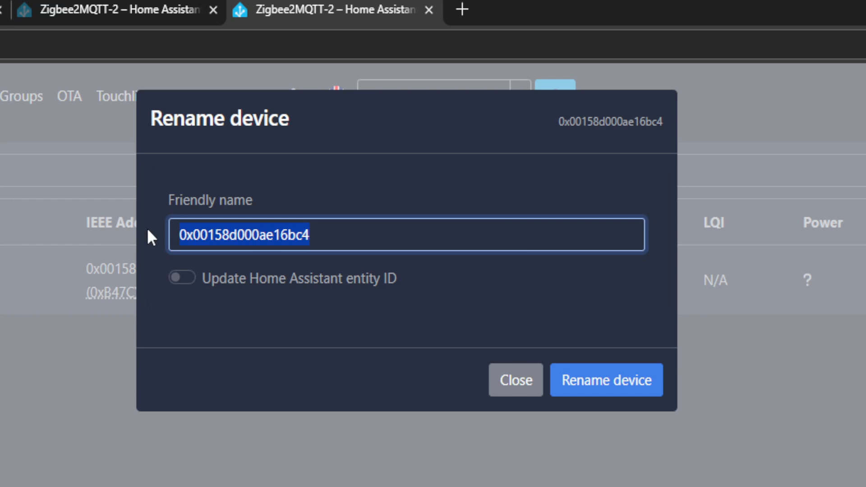
type("cookie_jar")
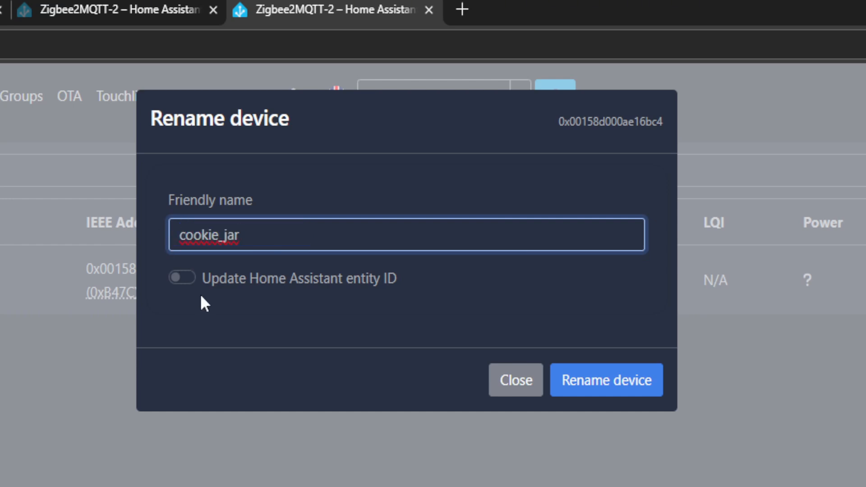
left_click(188, 276)
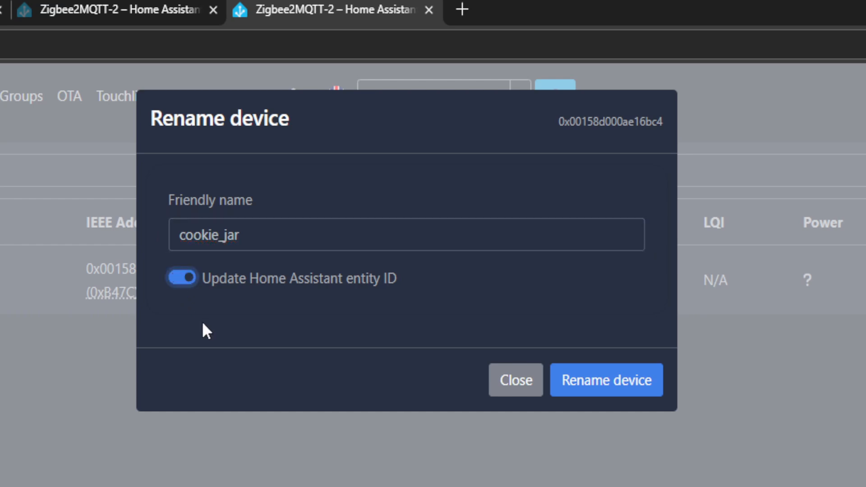
left_click(607, 387)
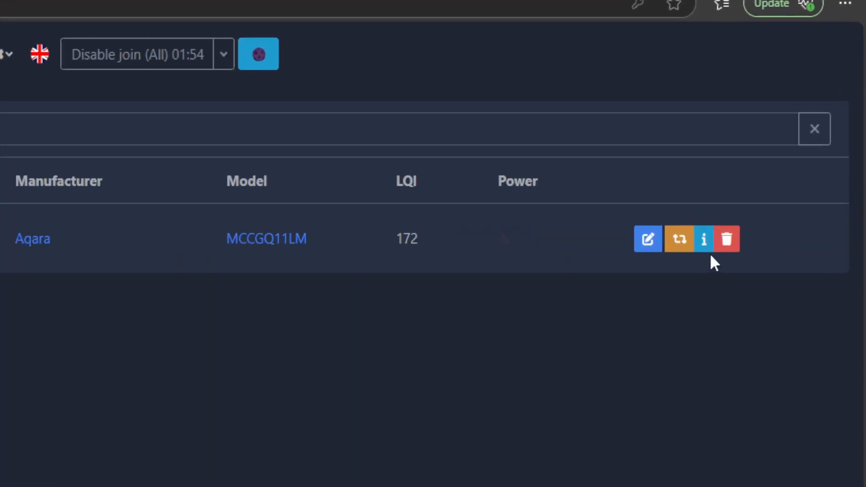
Delete cookie_jar from Zigbee2MQTT-2 with both Force remove and Block from joining again enabled
left_click(724, 237)
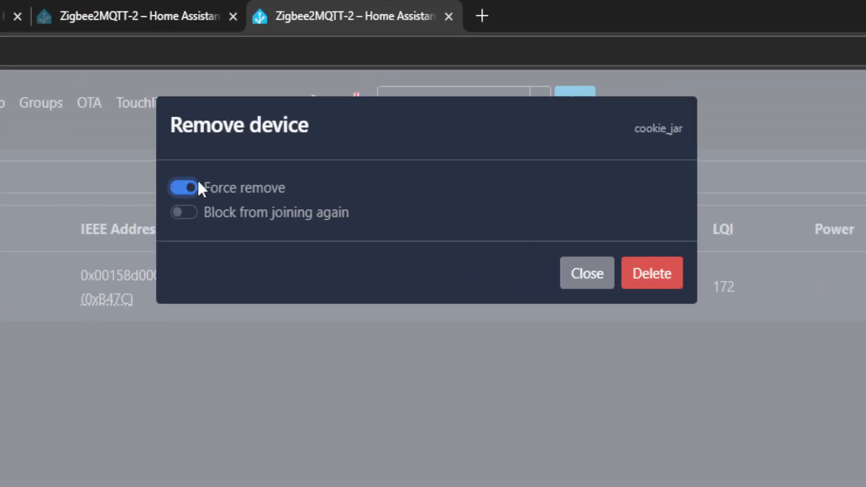
left_click(194, 220)
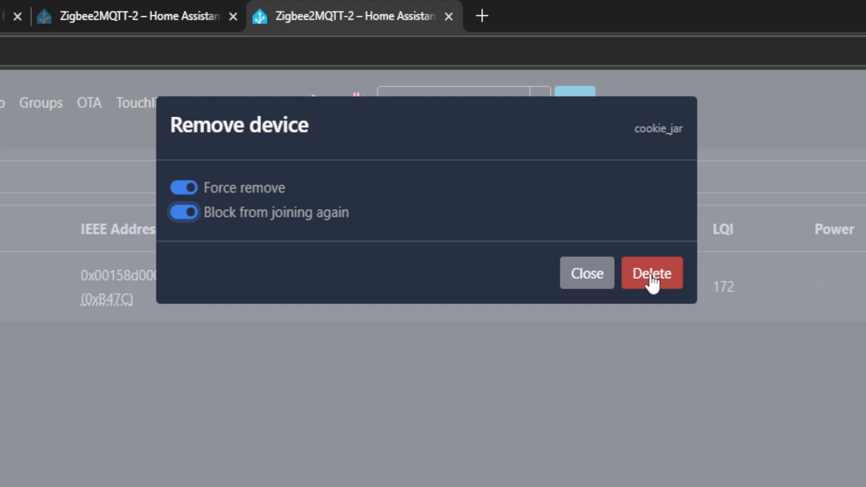
left_click(652, 276)
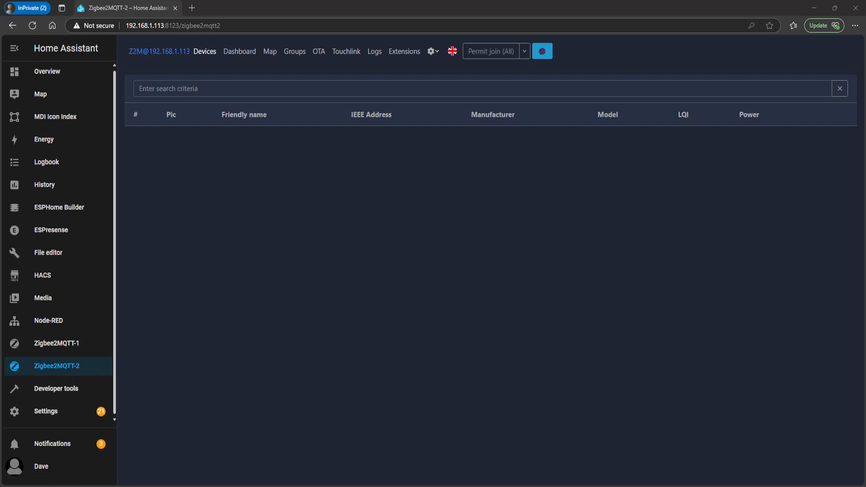
Open configuration.yaml from the zigbee2mqtt2 folder in the File editor
left_click(61, 259)
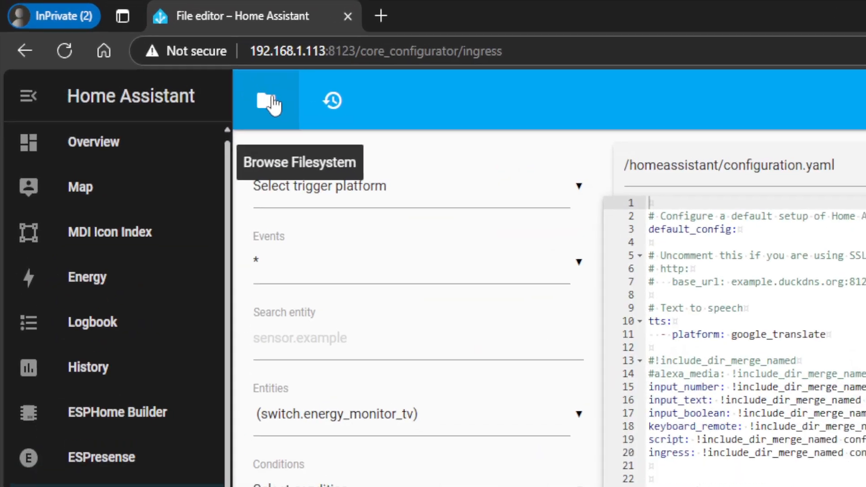
left_click(136, 52)
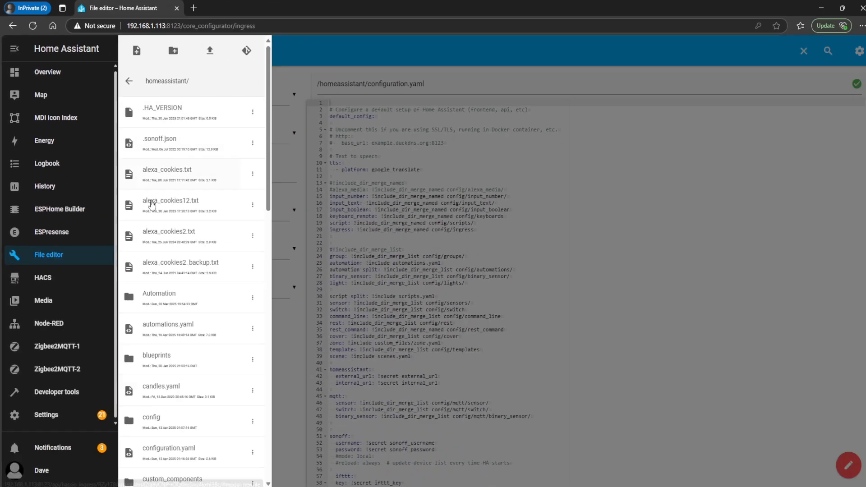
scroll(202, 280, "down", 15)
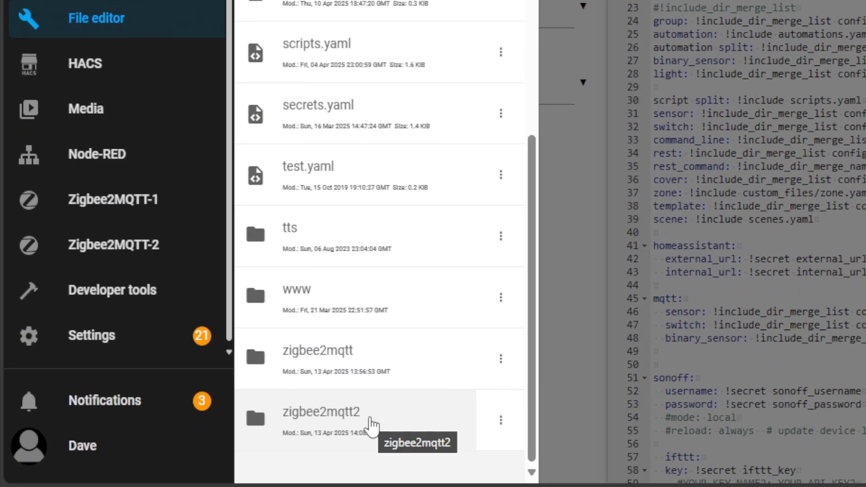
left_click(370, 424)
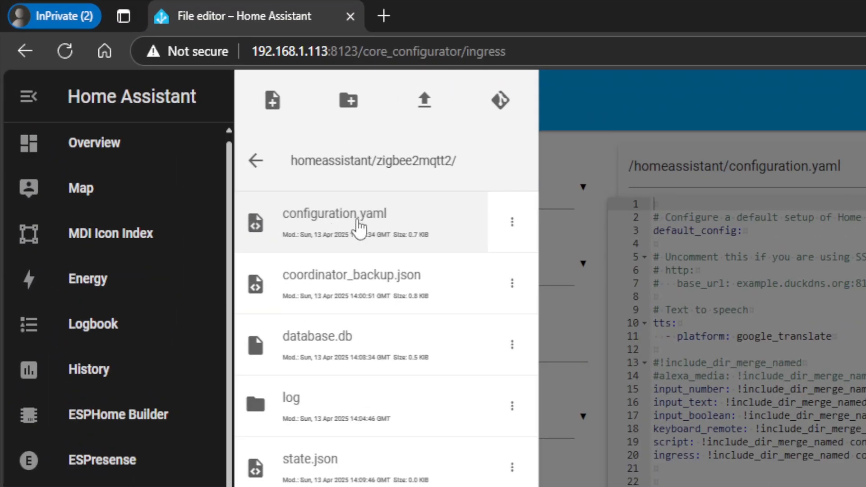
left_click(178, 110)
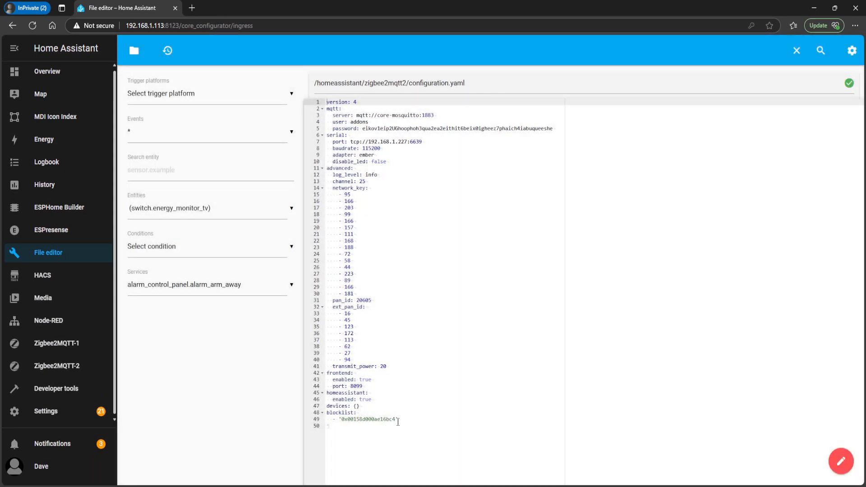
Remove the '0x00158d000ae16bc4' entry and its emptied line from under blocklist in the zigbee2mqtt2 configuration
left_click(400, 420)
key("Down")
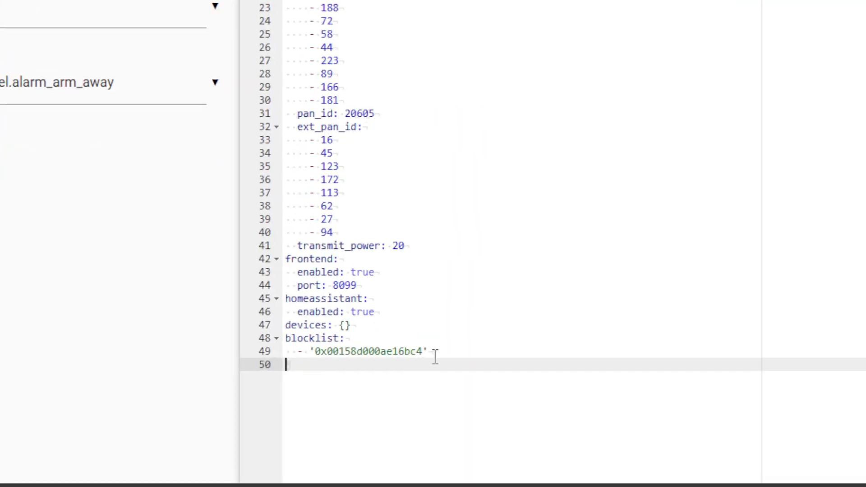
left_click_drag(473, 349, 220, 334)
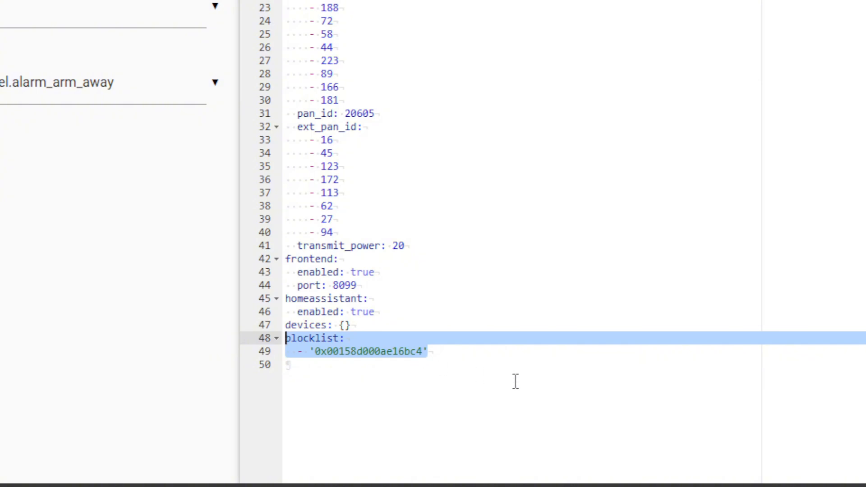
left_click_drag(515, 381, 200, 342)
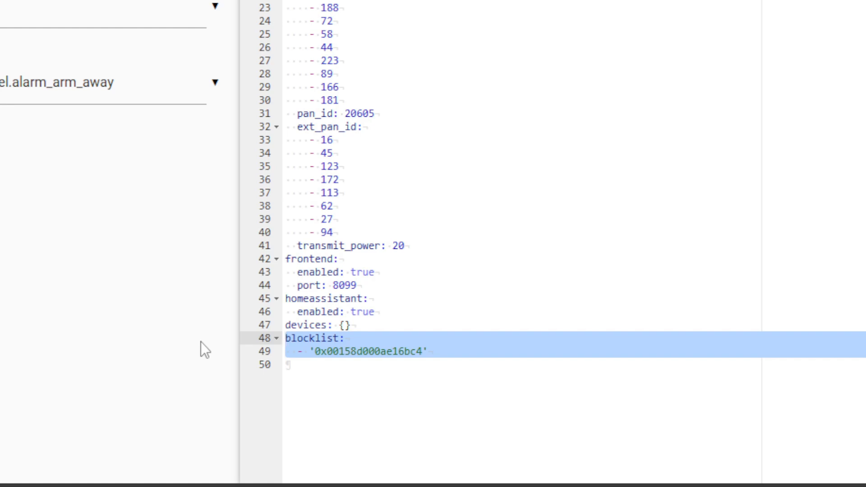
left_click(451, 348)
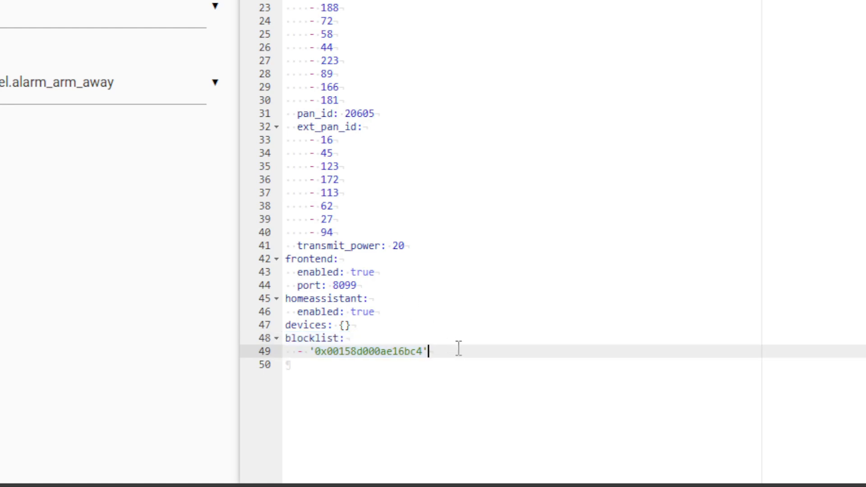
left_click_drag(463, 350, 266, 365)
key("BackSpace")
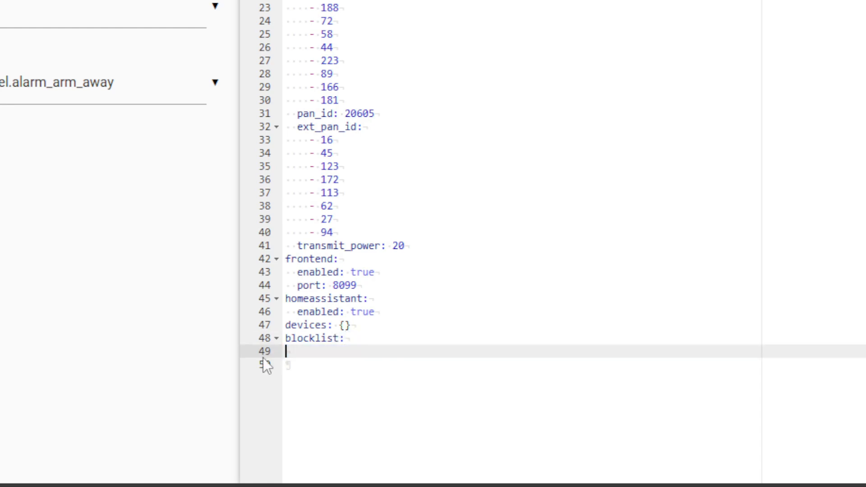
key("BackSpace")
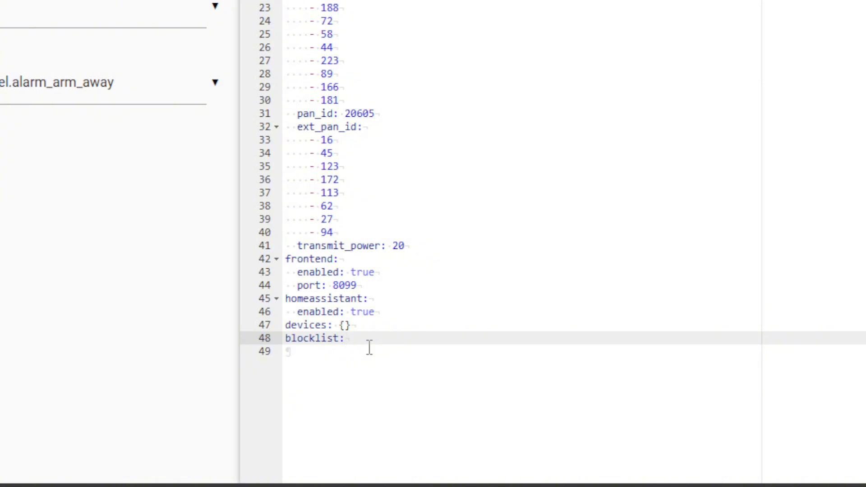
Enter [] as the blocklist value, remove it again with the trailing empty line, and save the file with a bare blocklist: key
type("[]")
key("Left")
key("Left")
left_click(387, 347)
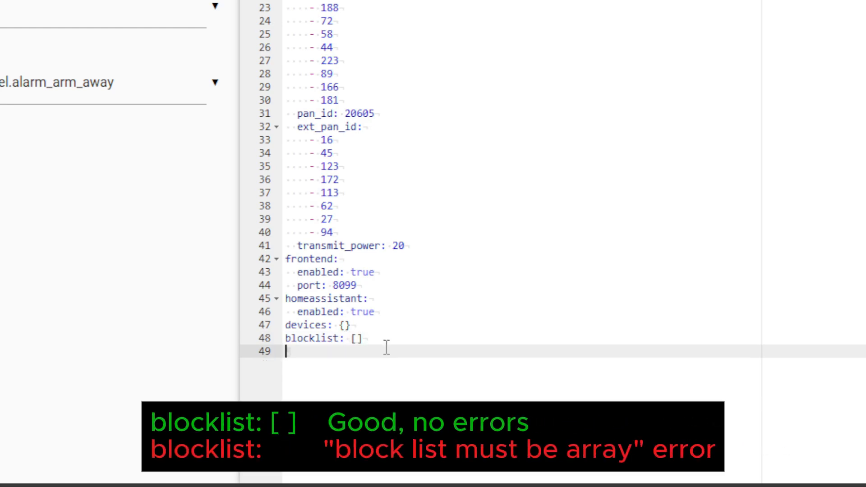
key("BackSpace")
key("BackSpace")
key("BackSpace")
key("BackSpace")
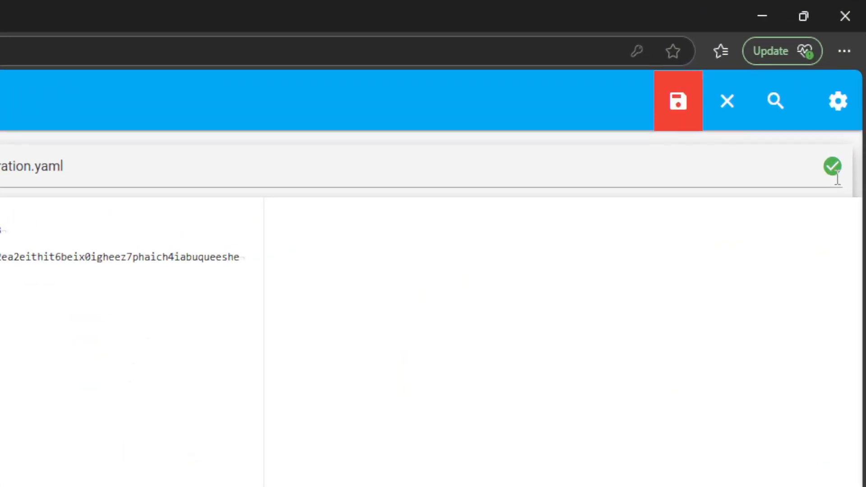
left_click(676, 105)
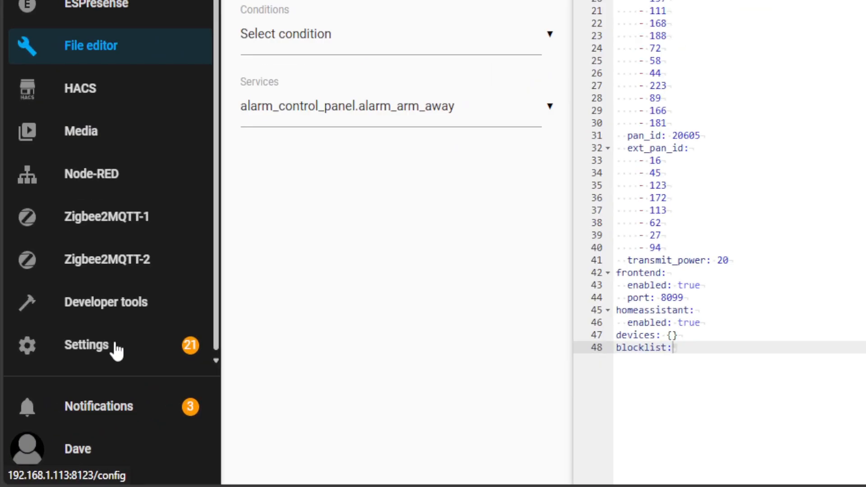
Restart the second Zigbee2MQTT add-on and examine the end of its log for configuration errors
left_click(62, 413)
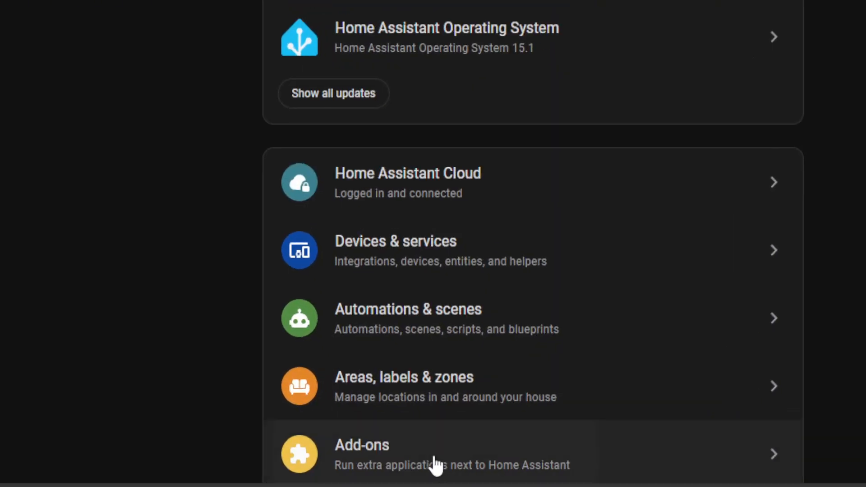
left_click(435, 464)
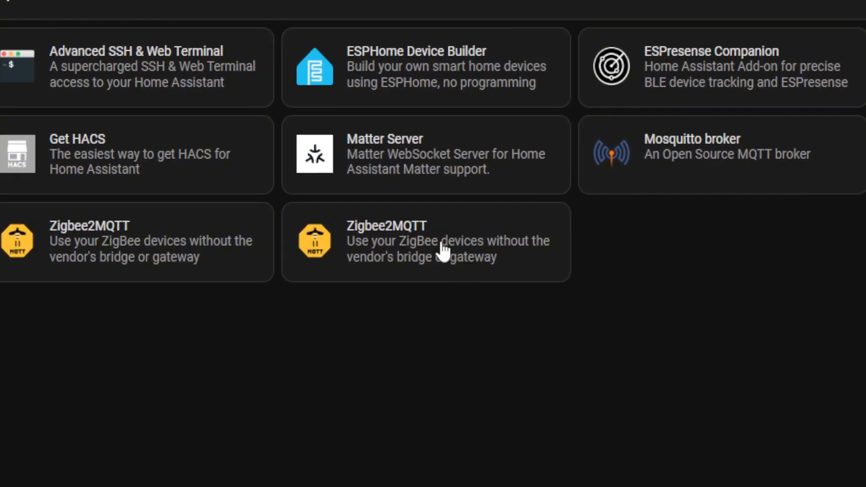
left_click(455, 248)
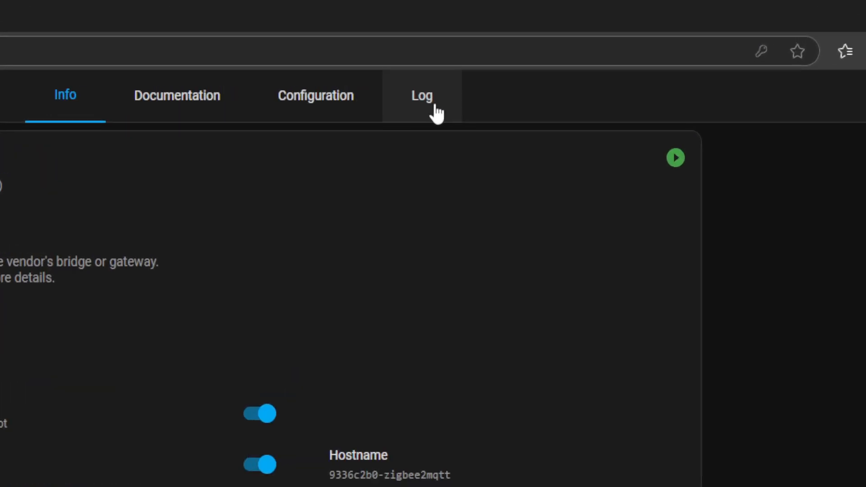
left_click(436, 112)
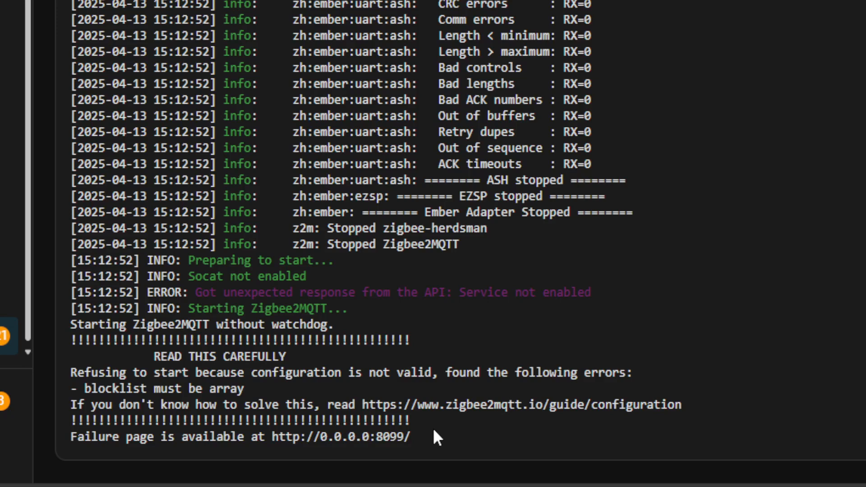
left_click_drag(244, 390, 82, 390)
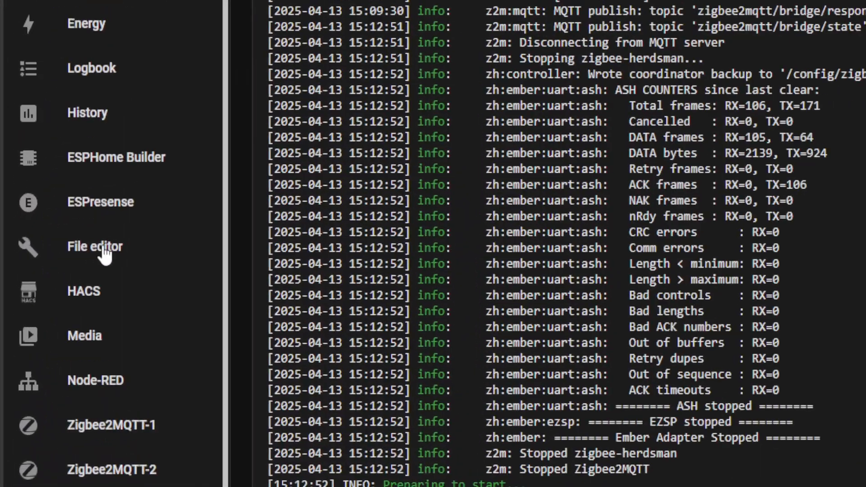
Set blocklist to an empty array [] in the zigbee2mqtt2 configuration.yaml and save the file
left_click(47, 254)
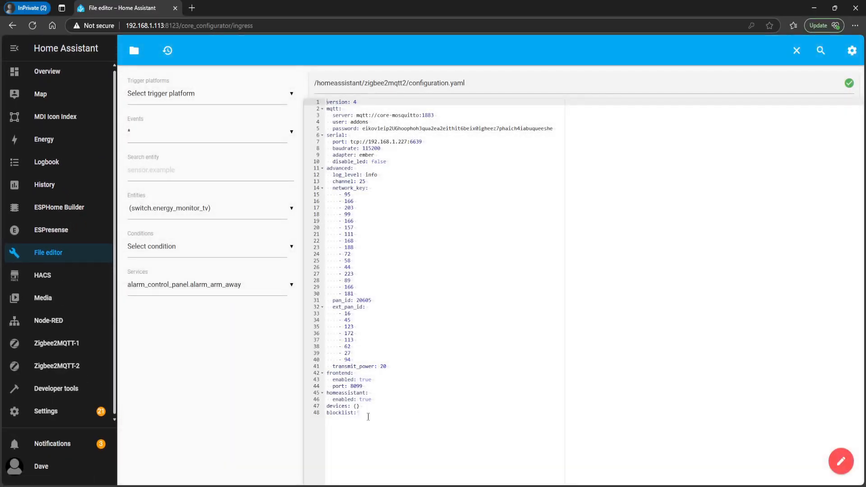
left_click(363, 414)
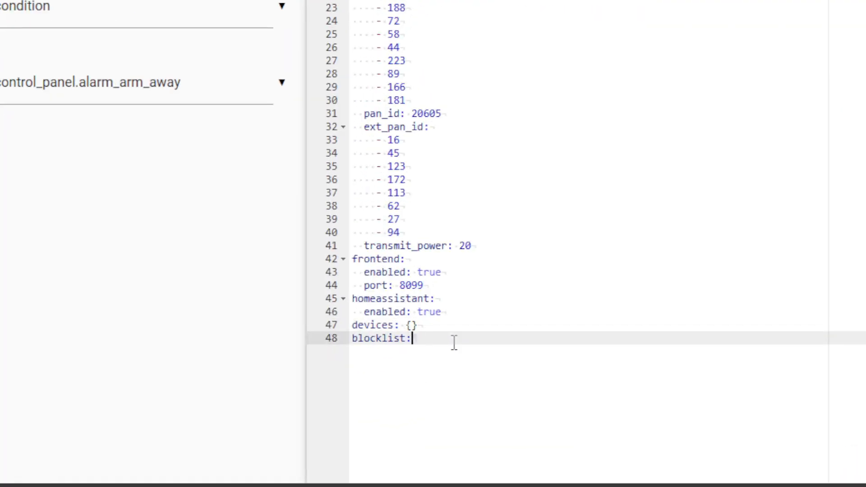
left_click(323, 337)
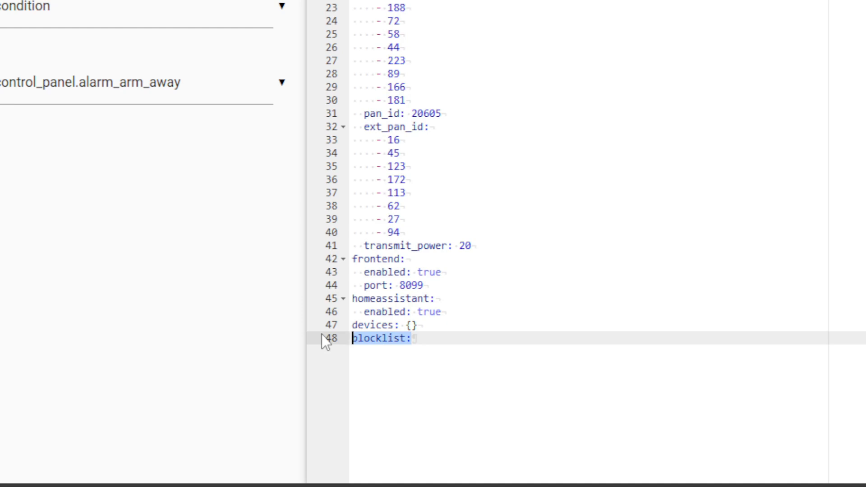
left_click(427, 341)
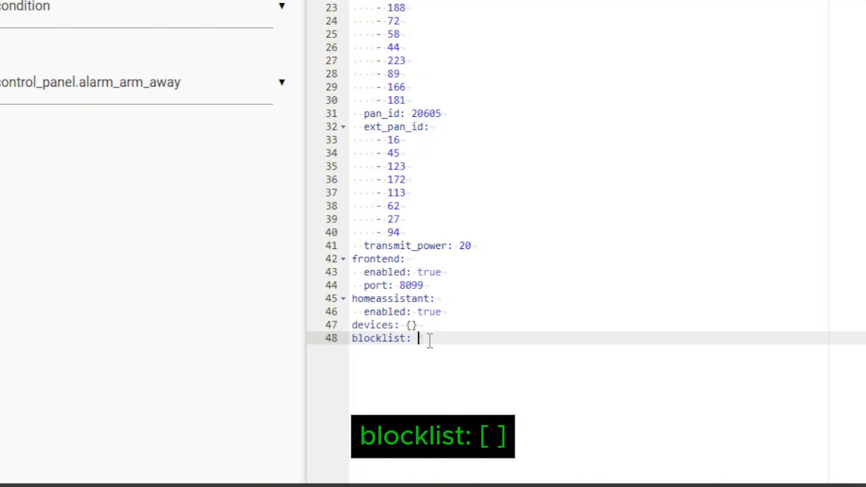
type("[]")
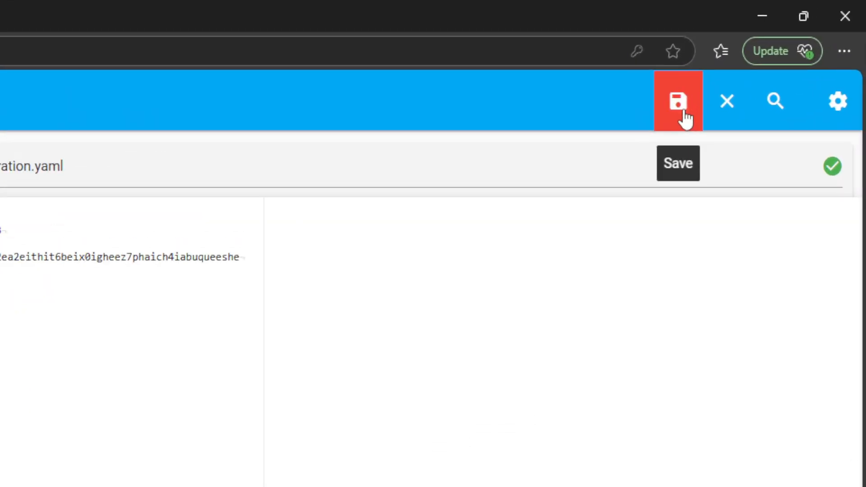
left_click(684, 118)
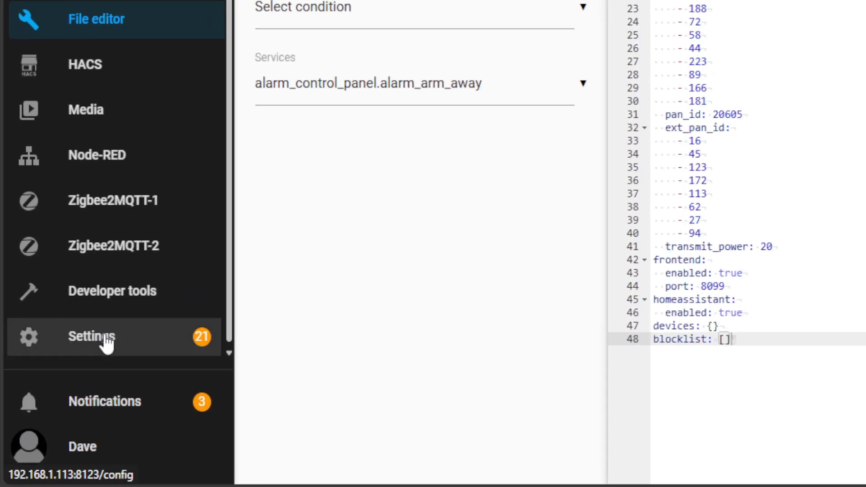
Restart the second Zigbee2MQTT add-on again with the corrected configuration and open its log
left_click(53, 413)
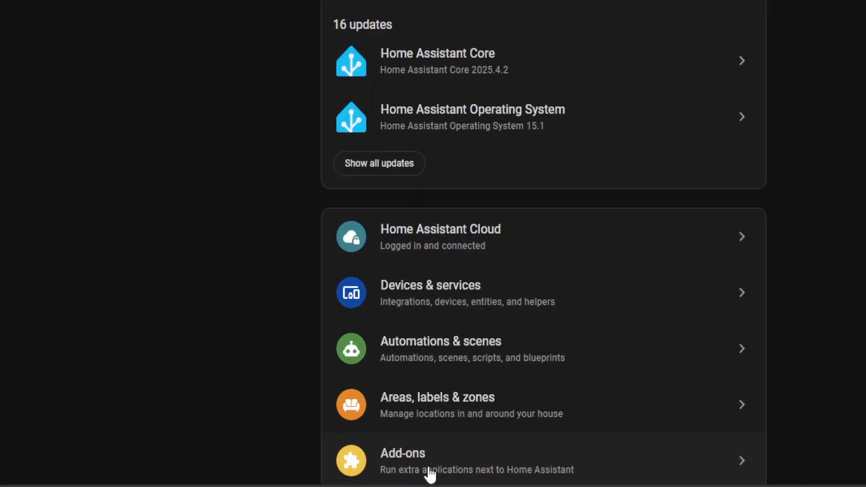
left_click(570, 473)
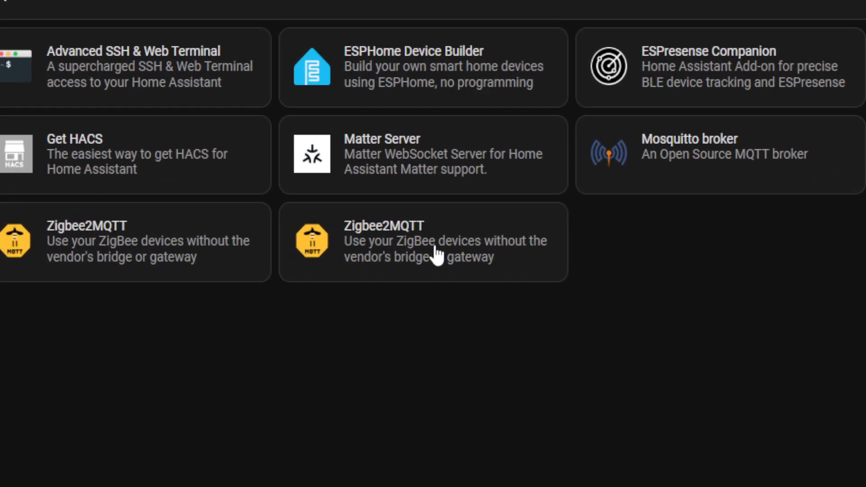
left_click(337, 142)
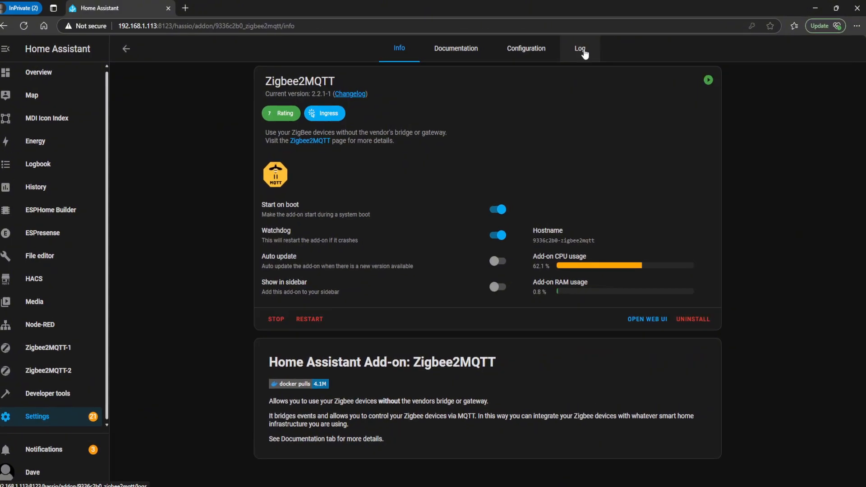
left_click(583, 51)
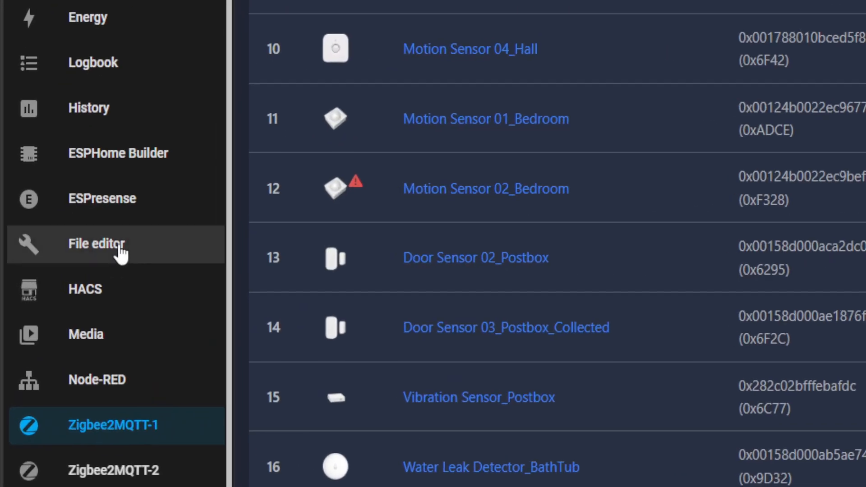
Open configuration.yaml from the zigbee2mqtt folder and select the cookie_jar friendly_name line at the end of the devices list
left_click(65, 256)
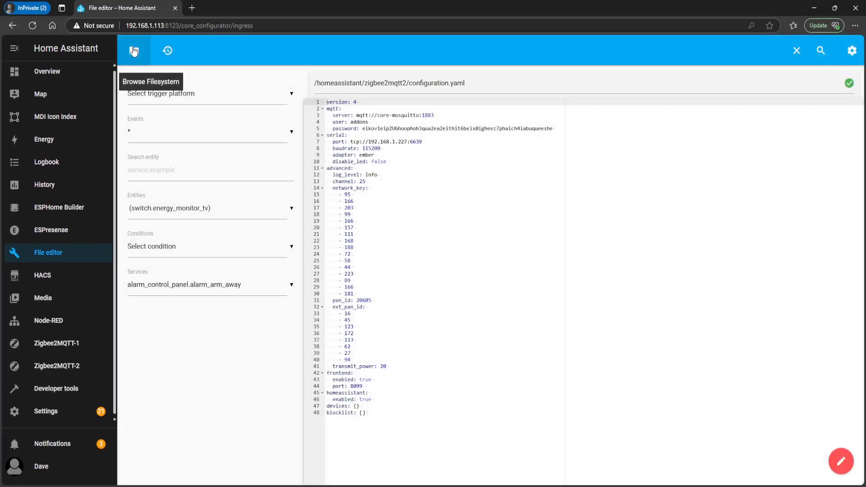
left_click(134, 51)
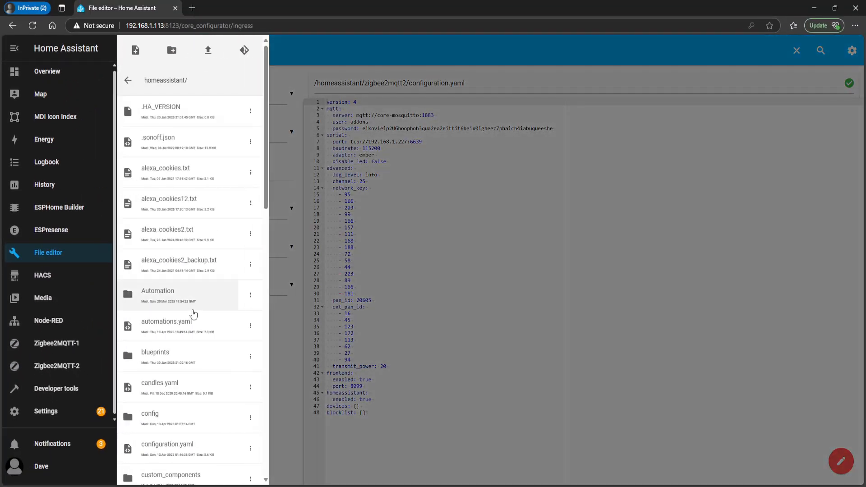
scroll(181, 387, "down", 8)
scroll(172, 401, "down", 7)
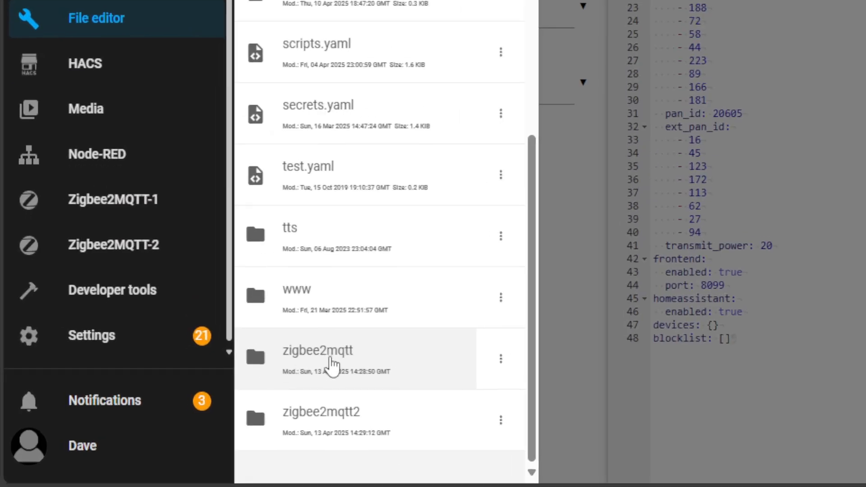
left_click(332, 360)
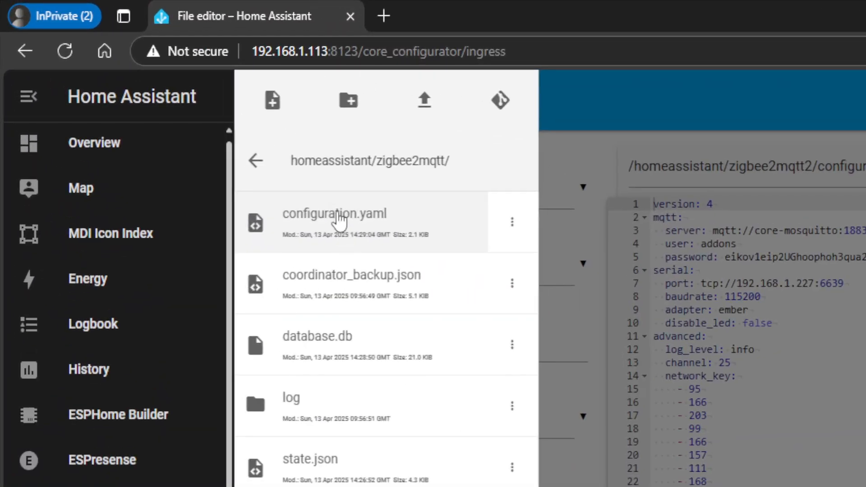
left_click(170, 110)
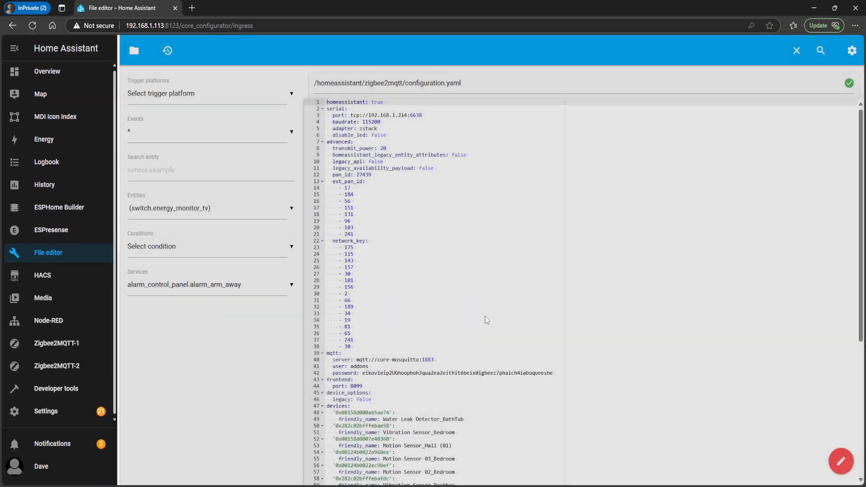
scroll(483, 319, "down", 5)
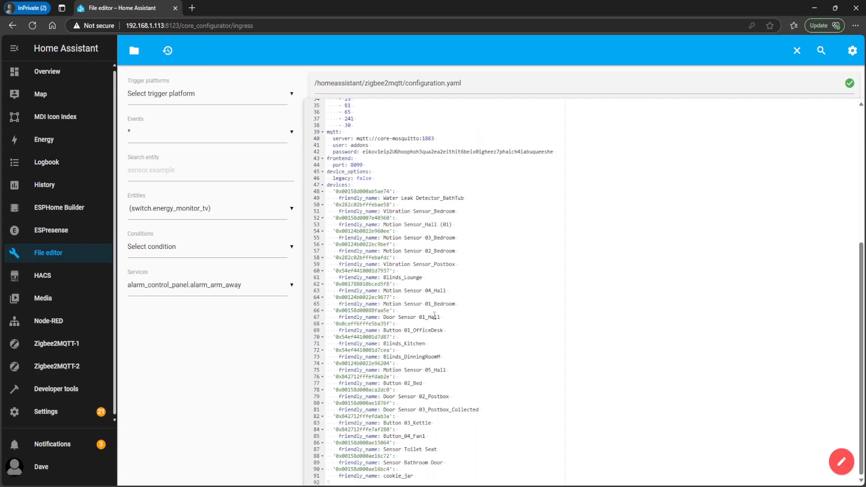
left_click_drag(414, 476, 325, 476)
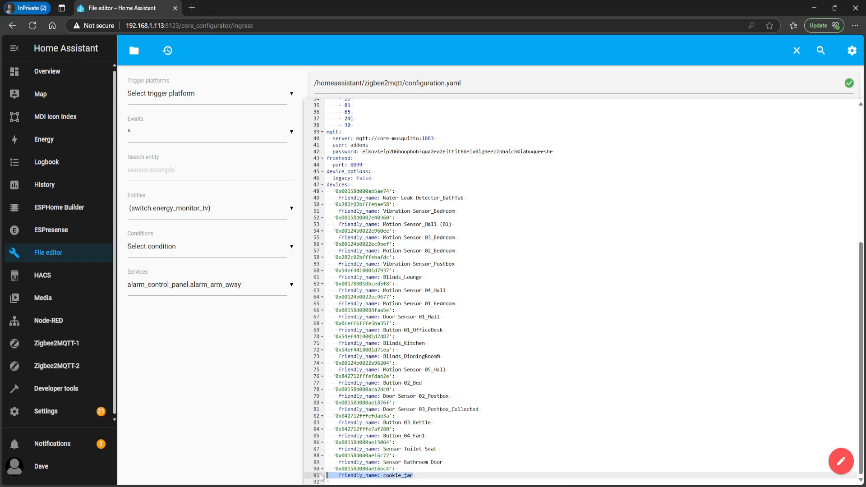
Copy the two-line cookie_jar entry, device address and friendly_name, from the end of the zigbee2mqtt devices list
key("End")
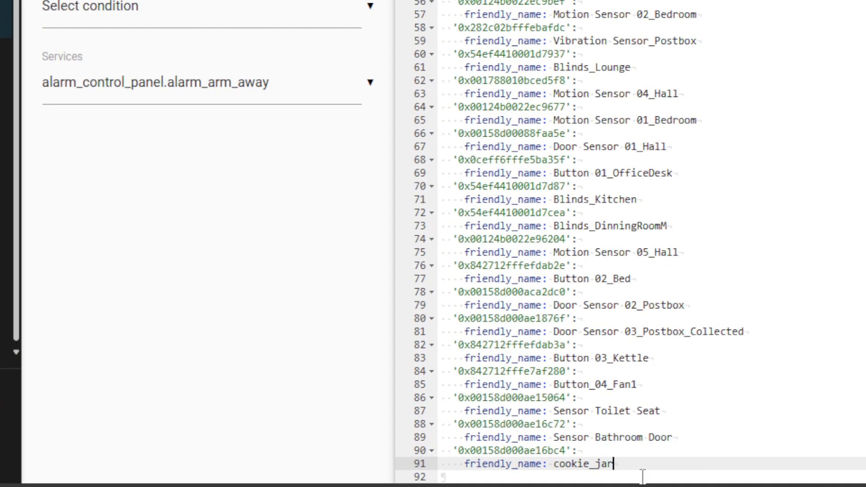
left_click_drag(565, 470, 475, 472)
left_click_drag(531, 469, 402, 447)
key("ctrl+c")
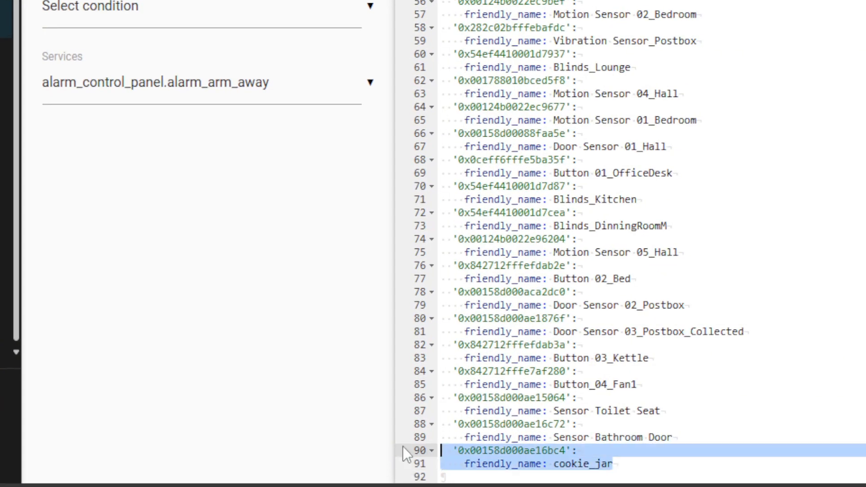
right_click(488, 451)
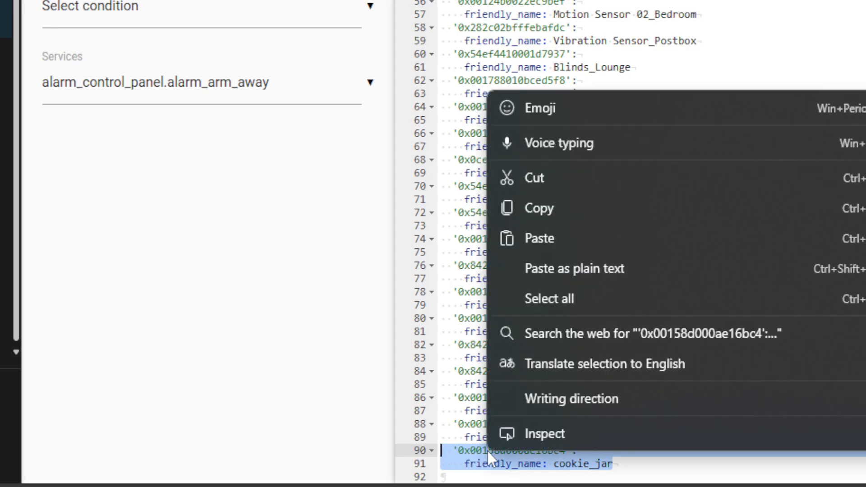
left_click(556, 202)
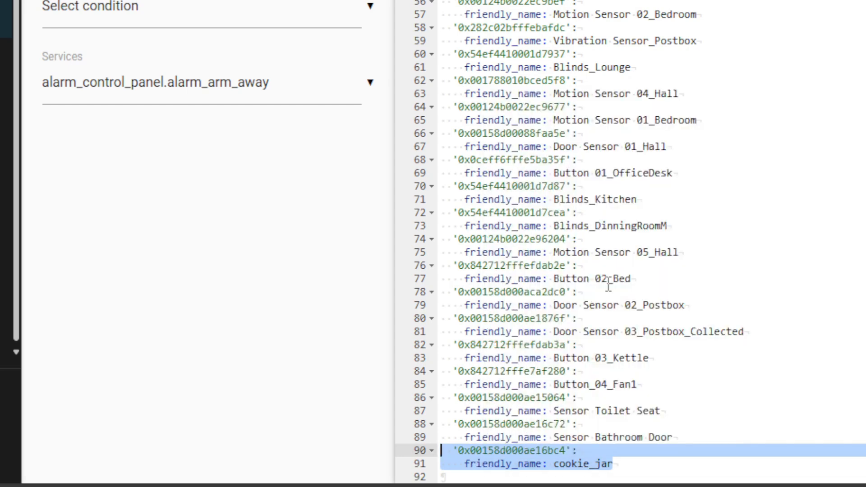
left_click(613, 464)
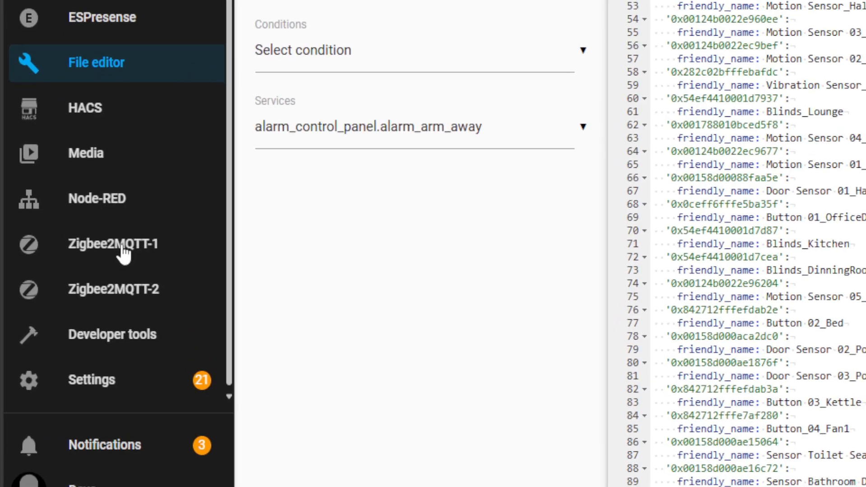
Remove the cookie_jar device from Zigbee2MQTT-1 with Force remove enabled and Block from joining again off
left_click(62, 346)
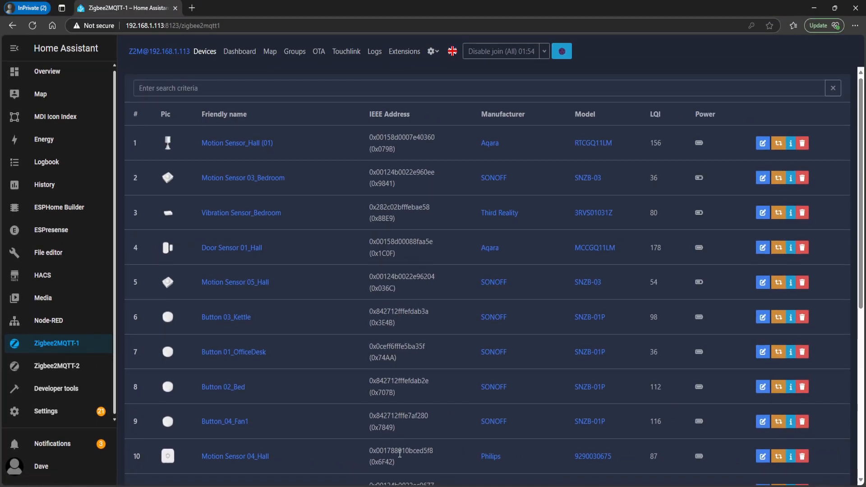
scroll(384, 450, "down", 5)
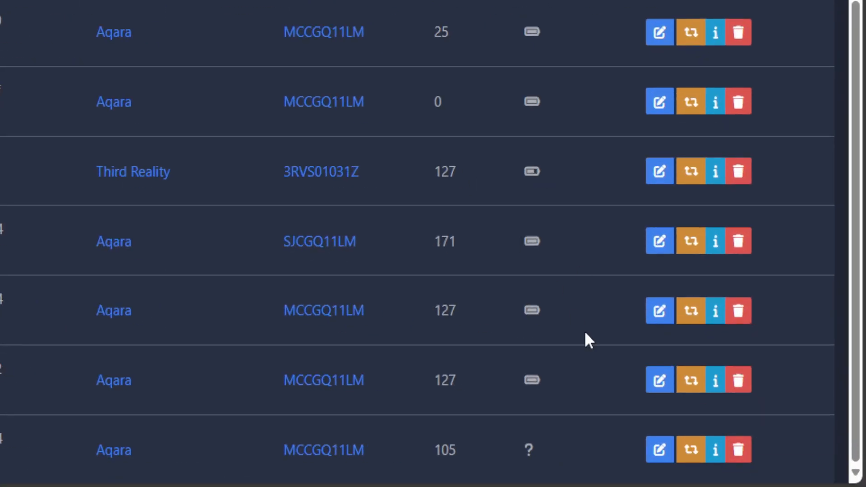
left_click(739, 456)
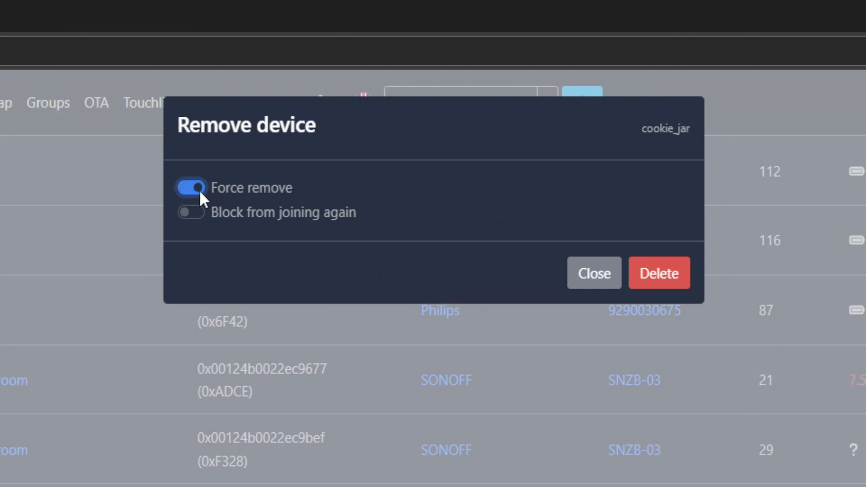
left_click(656, 284)
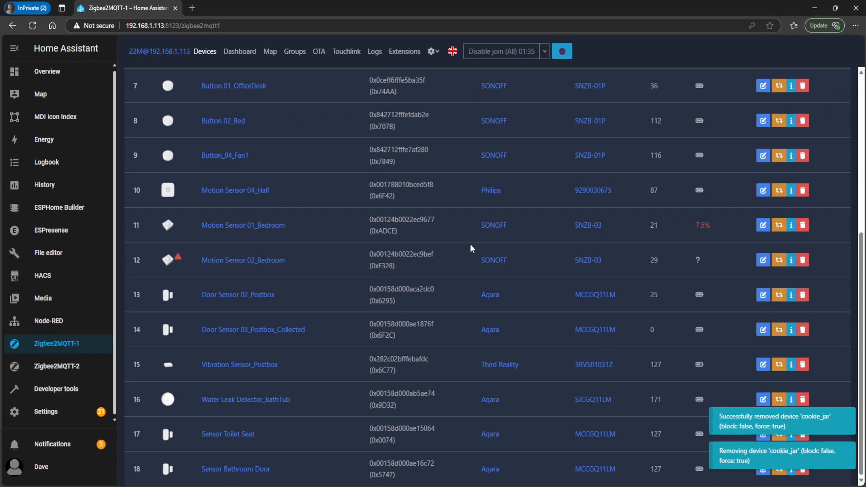
Open configuration.yaml from the zigbee2mqtt2 folder in the File editor
left_click(63, 254)
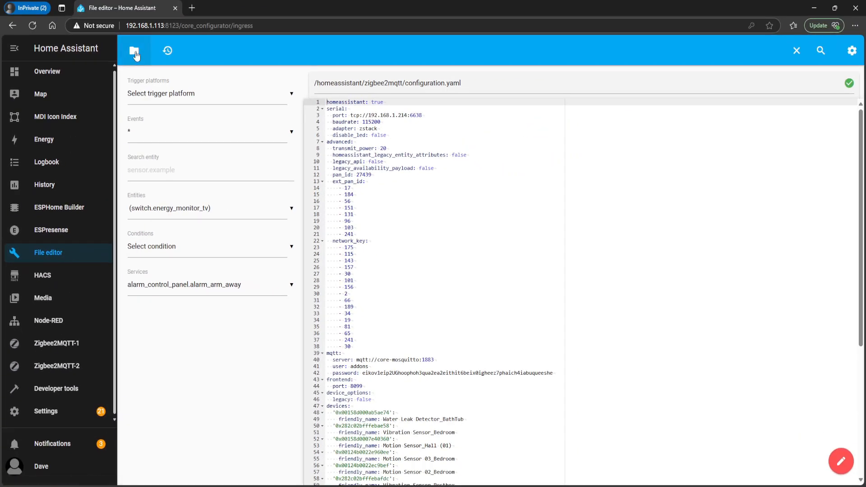
left_click(134, 53)
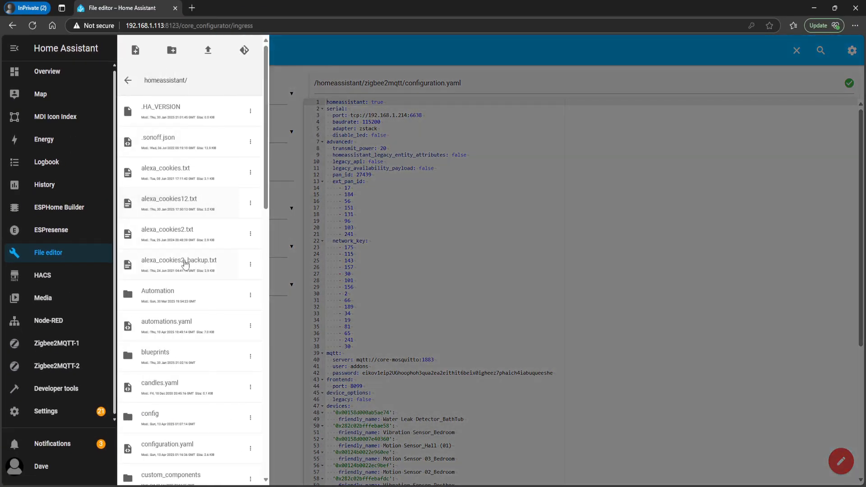
scroll(131, 280, "down", 15)
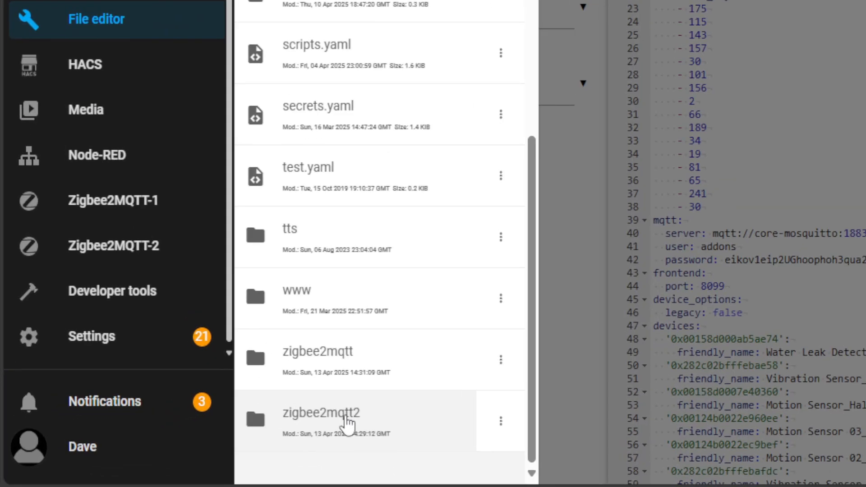
left_click(361, 421)
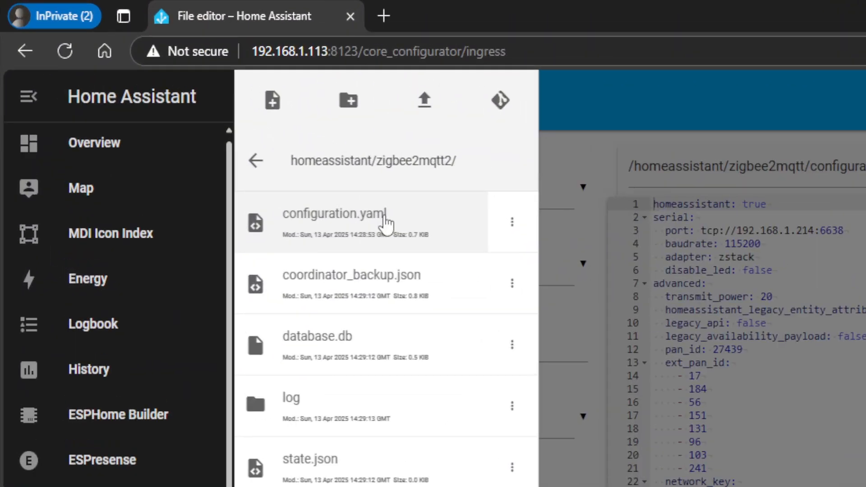
left_click(281, 158)
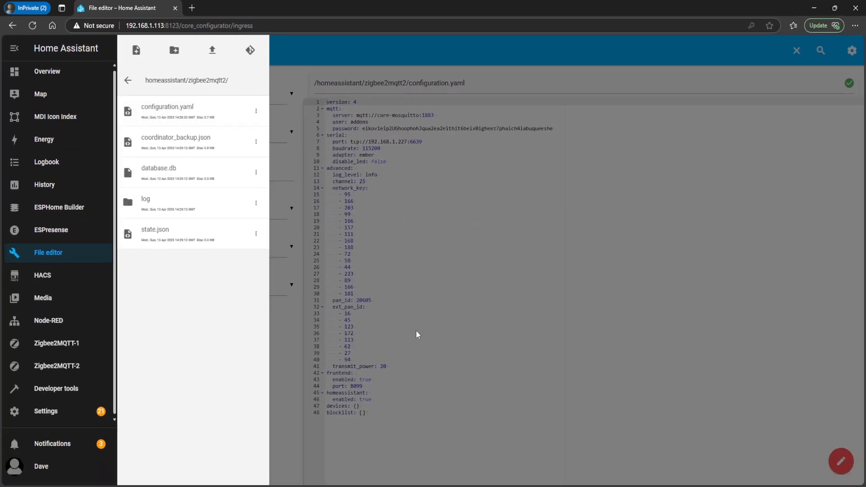
left_click(429, 361)
Replace the empty braces after devices: with the copied cookie_jar entry on new lines and save the file
left_click(373, 406)
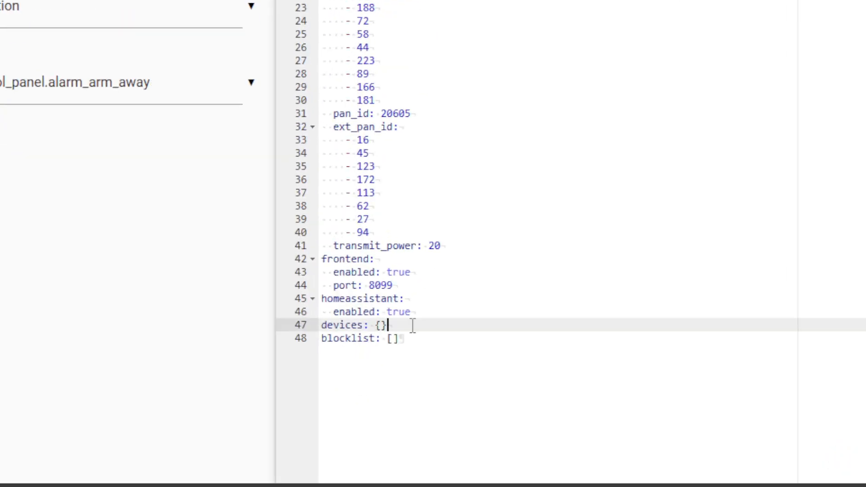
key("BackSpace")
key("BackSpace")
key("BackSpace")
key("Return")
key("ctrl+v")
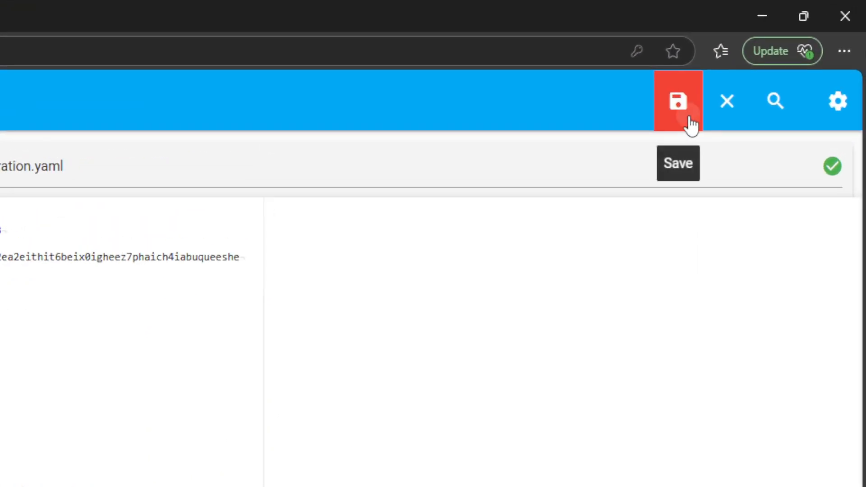
left_click(690, 125)
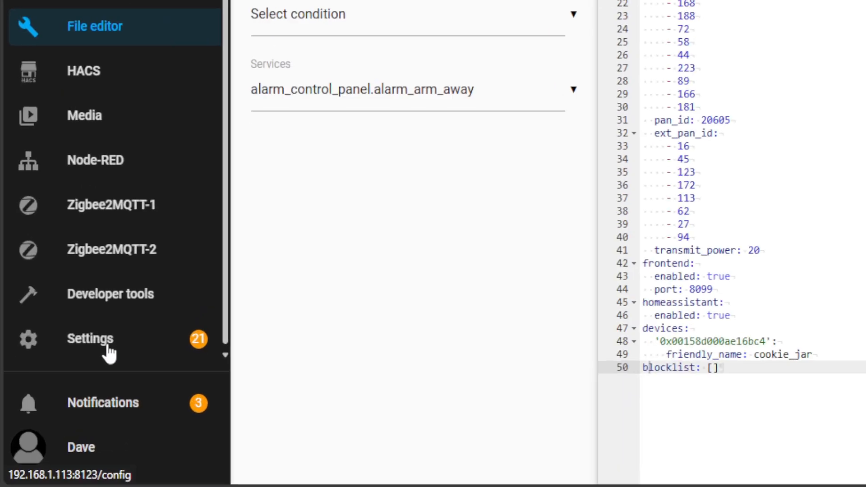
Restart the second Zigbee2MQTT add-on and open its log
left_click(55, 417)
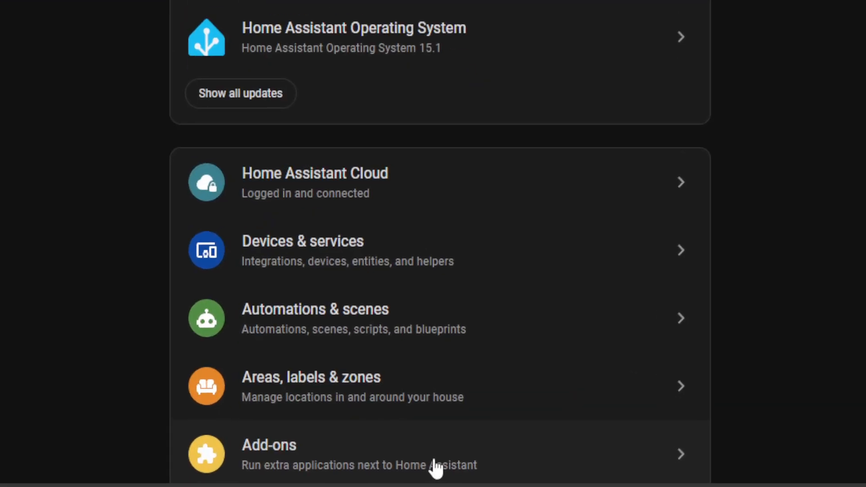
left_click(486, 478)
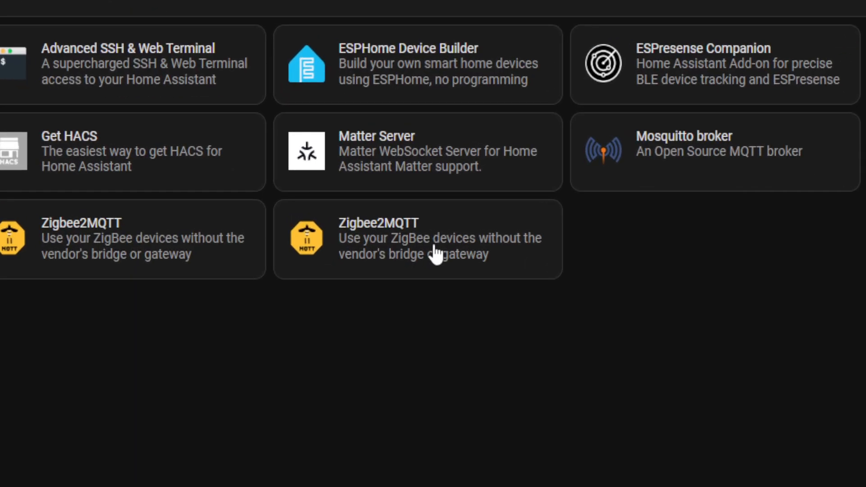
left_click(435, 253)
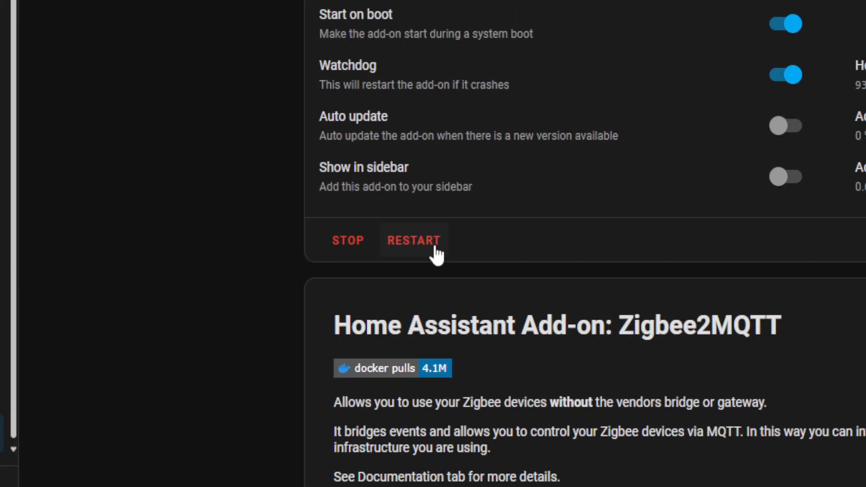
left_click(319, 317)
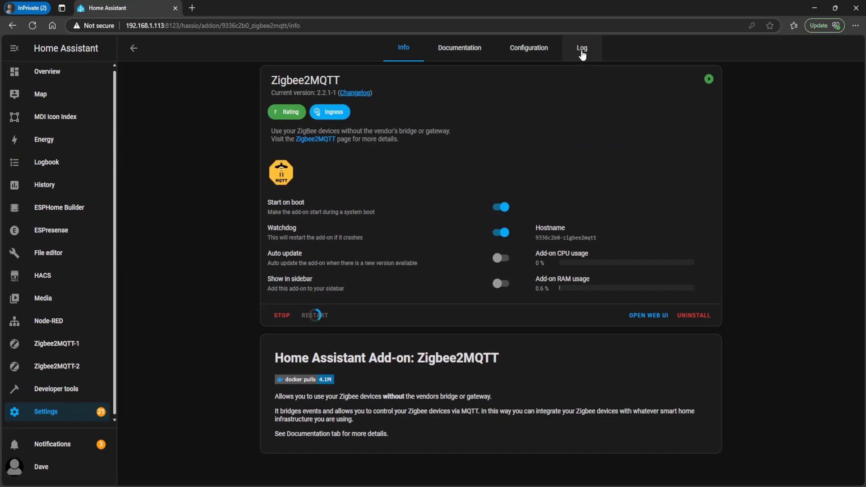
left_click(580, 48)
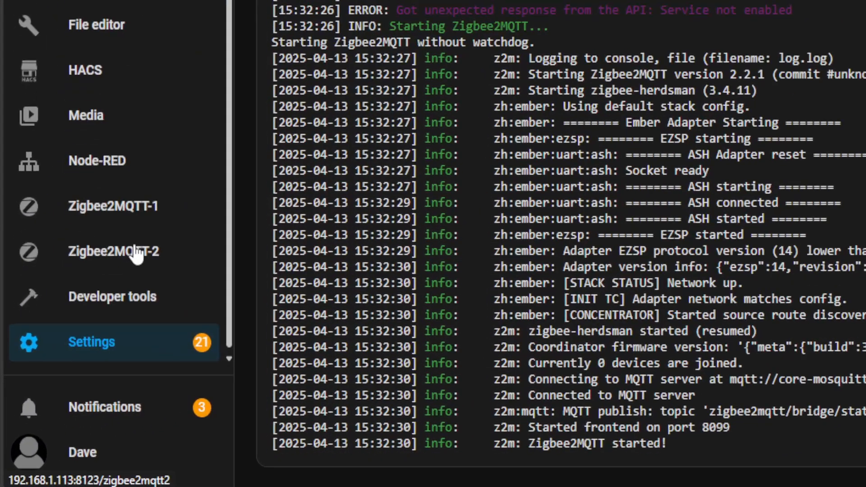
Permit joining for all on Zigbee2MQTT-2 to pair the cookie_jar sensor, and disable joining once it is paired
left_click(136, 255)
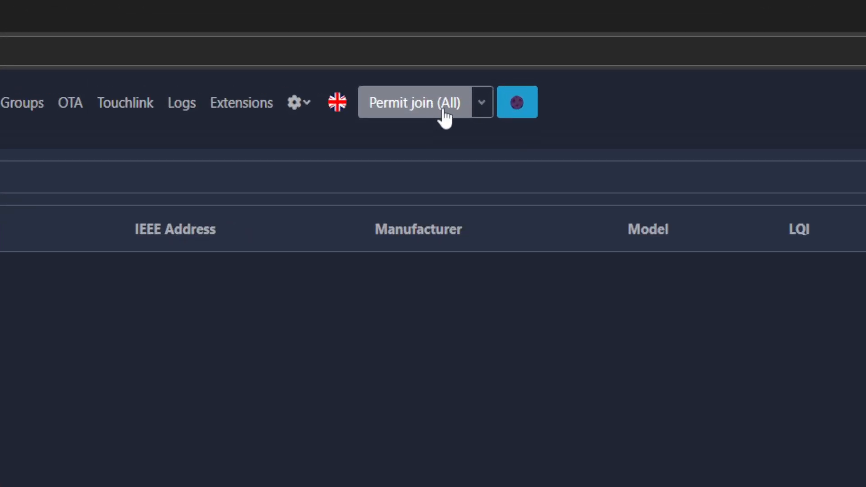
left_click(444, 115)
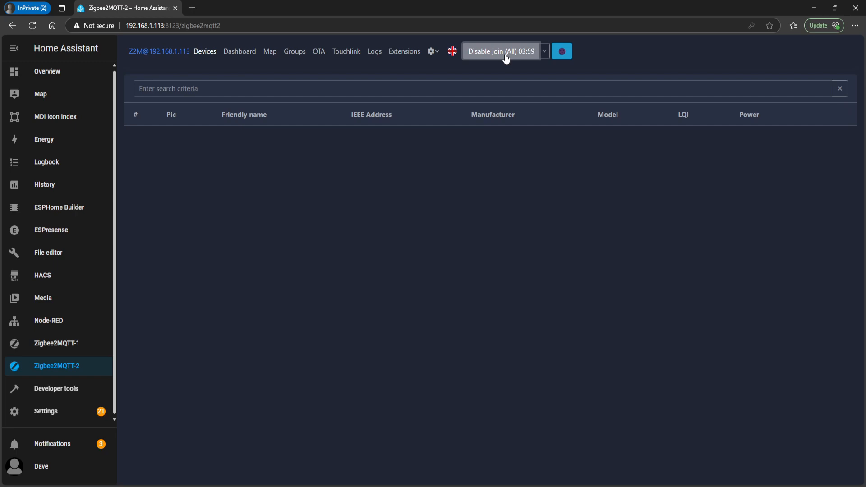
left_click(505, 59)
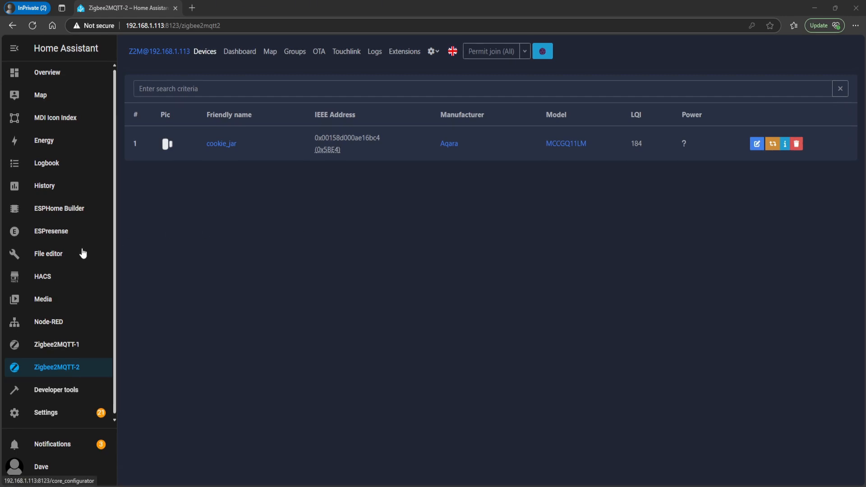
Reopen configuration.yaml from the zigbee2mqtt2 folder in the File editor
left_click(166, 255)
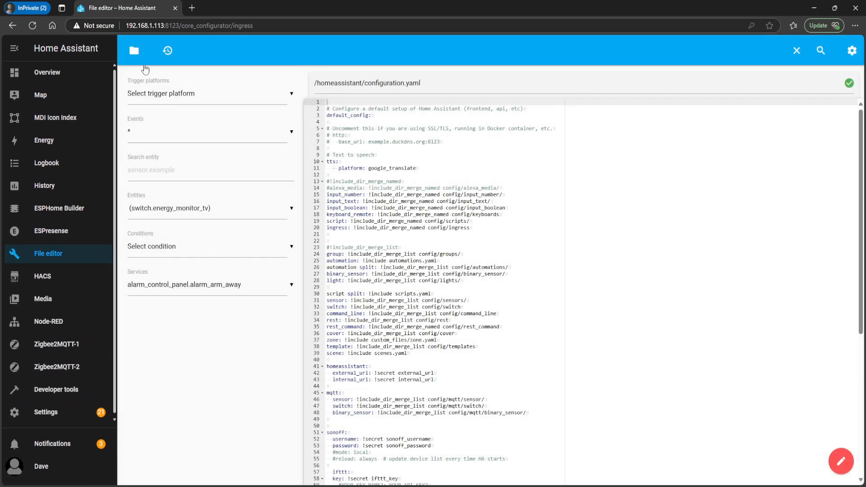
left_click(134, 50)
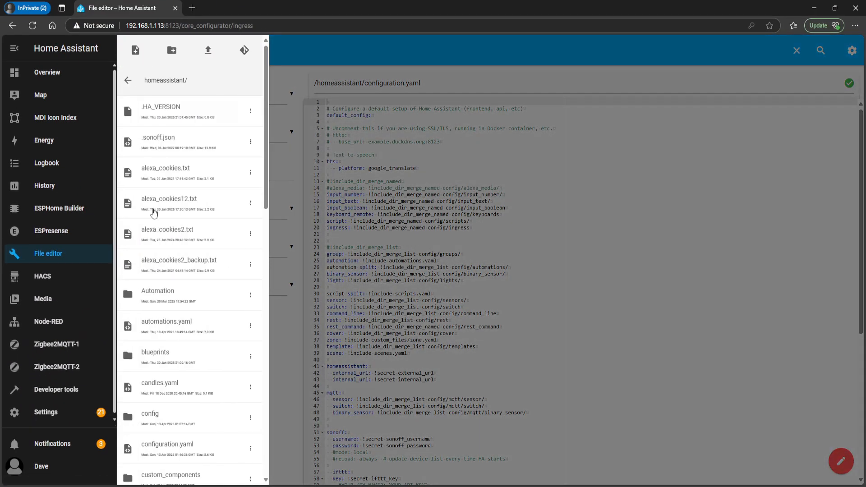
scroll(194, 374, "down", 1)
scroll(194, 373, "down", 15)
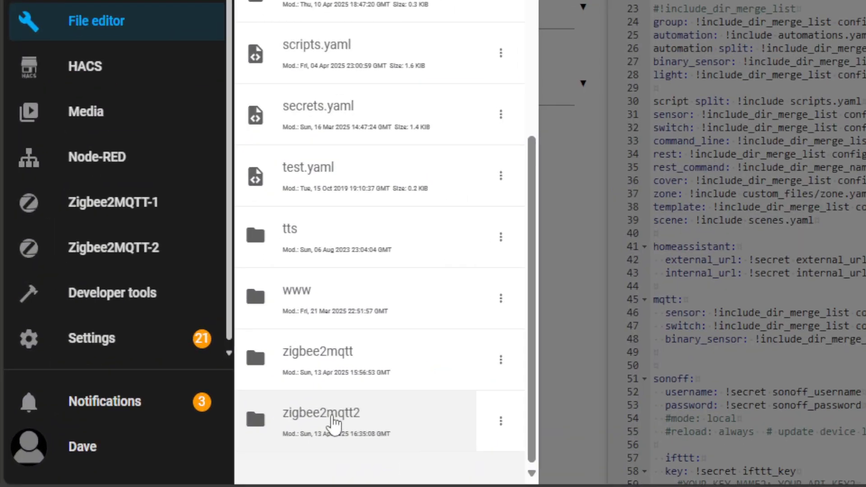
left_click(166, 454)
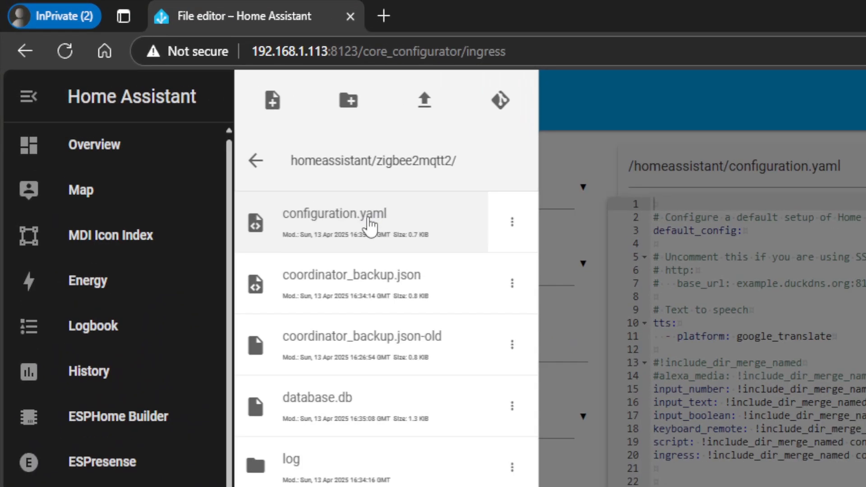
left_click(369, 221)
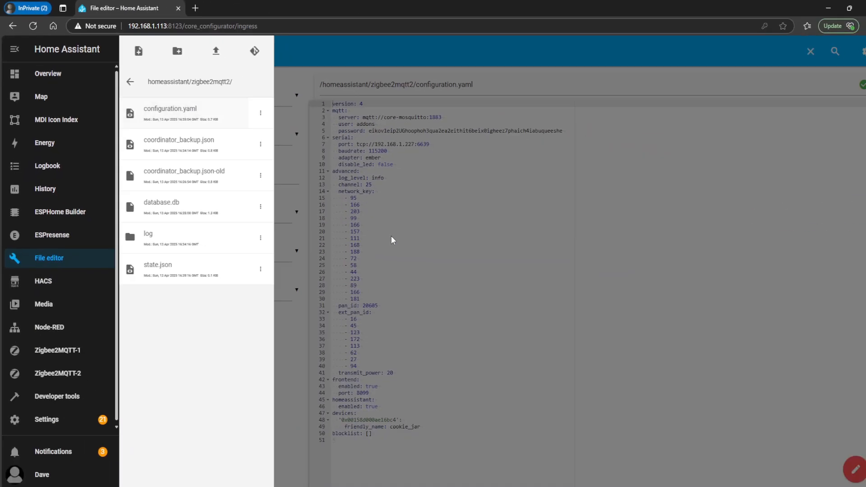
left_click(475, 393)
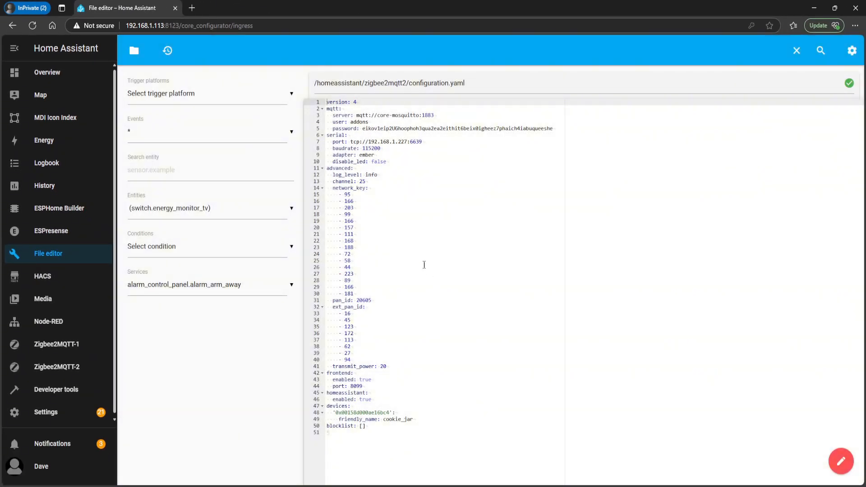
Set channel to 20 in the advanced section of the zigbee2mqtt2 configuration and save the file
left_click(383, 181)
key("Right")
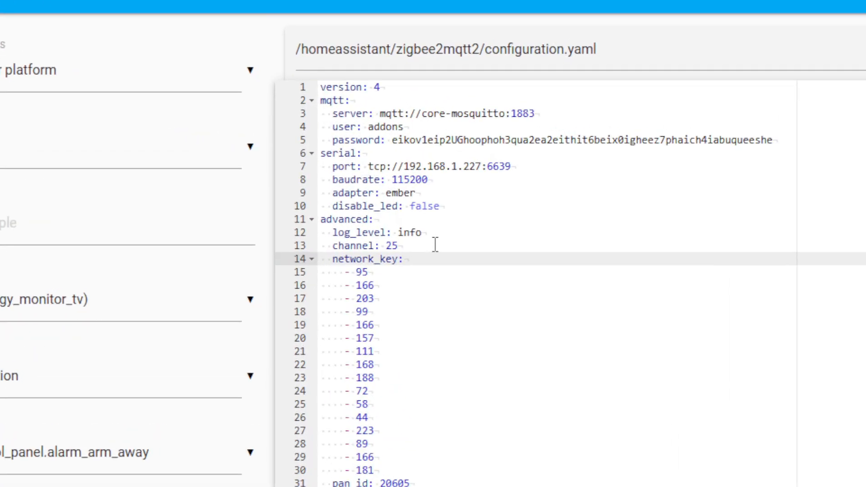
left_click(413, 245)
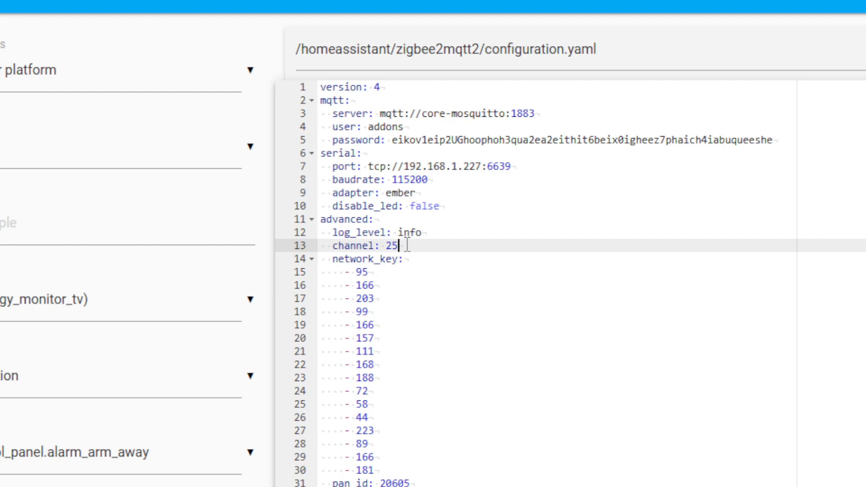
key("BackSpace")
type("0")
key("Right")
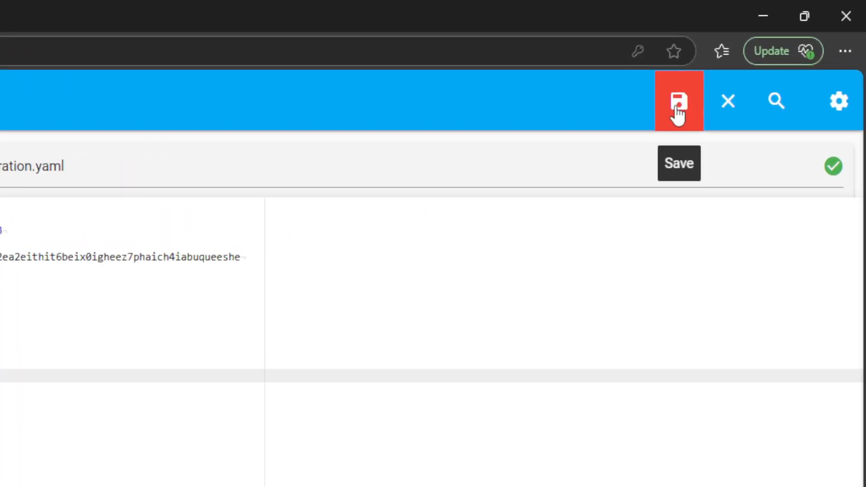
left_click(771, 55)
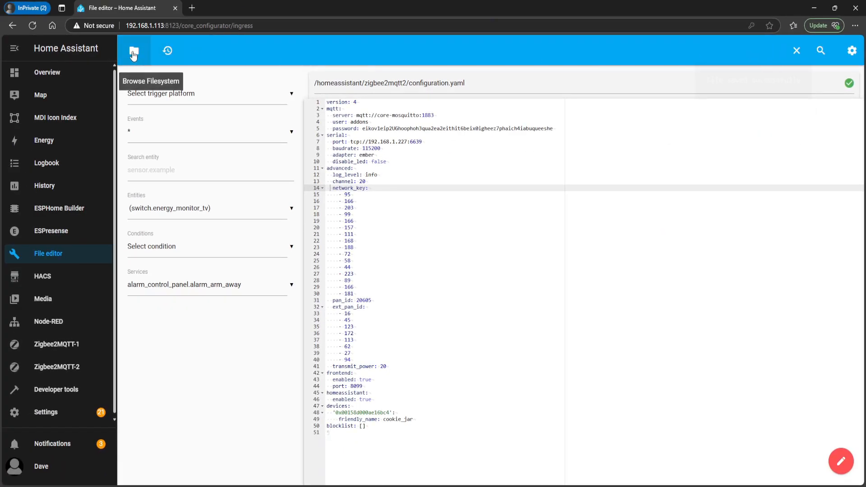
Rename coordinator_backup.json in the zigbee2mqtt2 folder to coordinator_backup.json-older
left_click(134, 54)
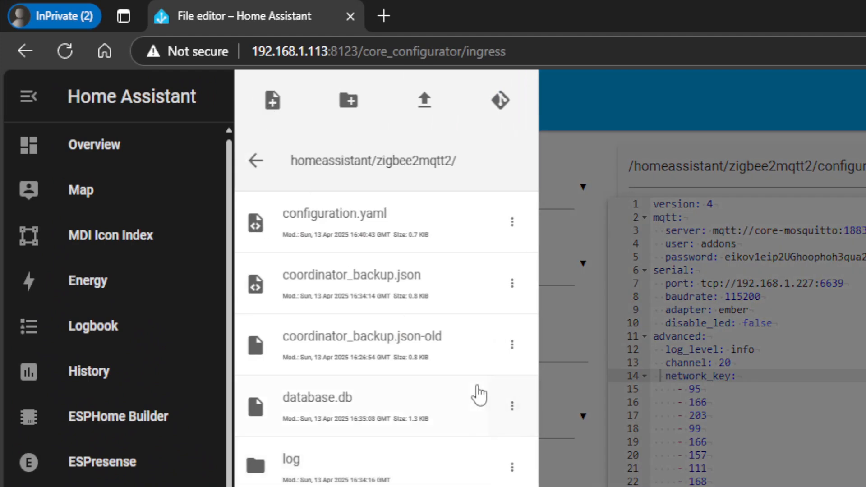
left_click(512, 284)
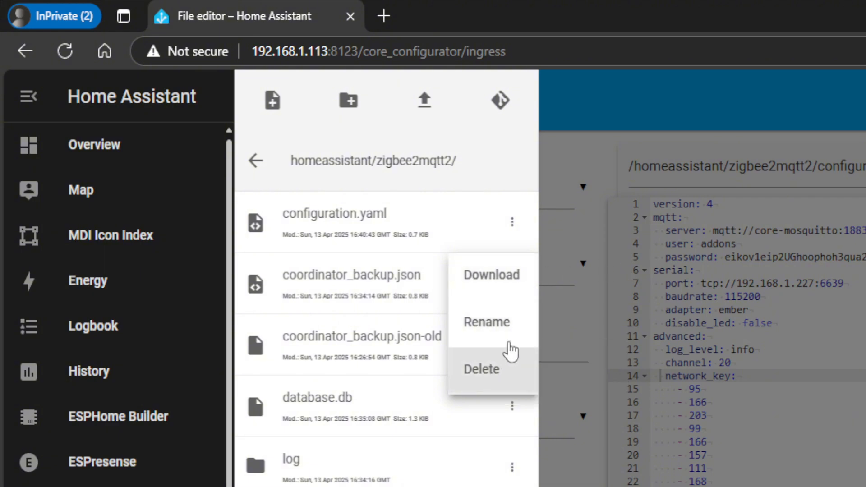
left_click(518, 323)
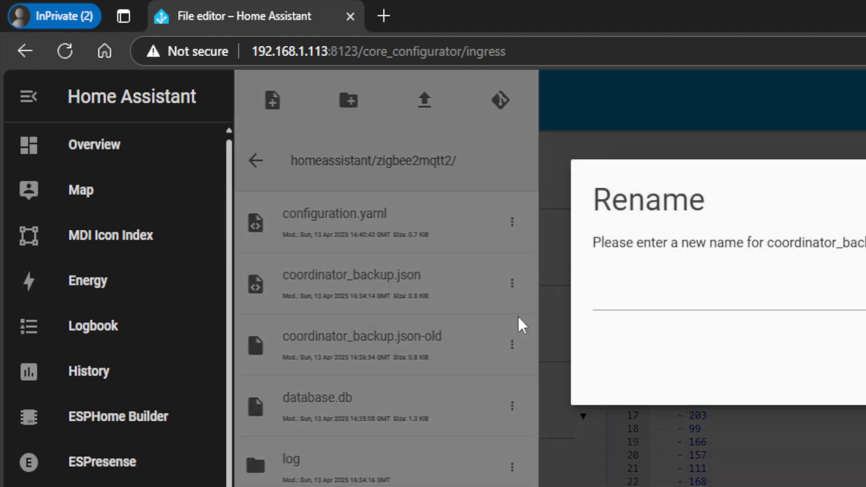
left_click(798, 295)
type("coordinator_backup.json-old")
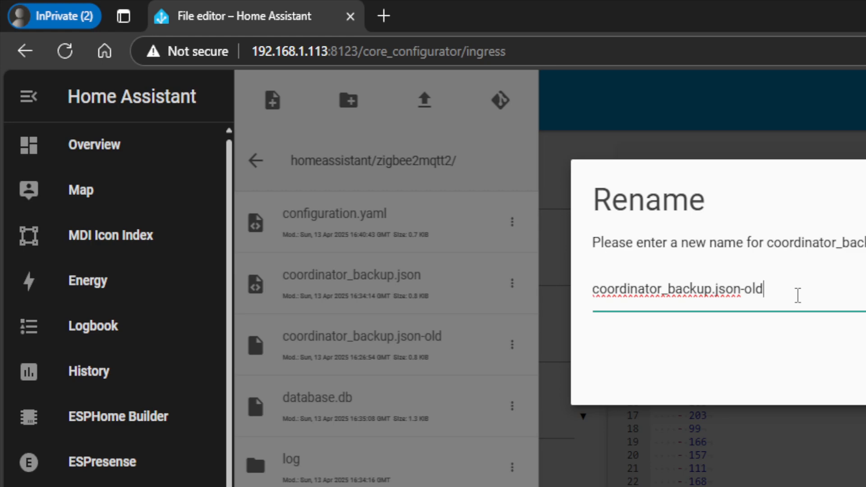
type("er")
key("Return")
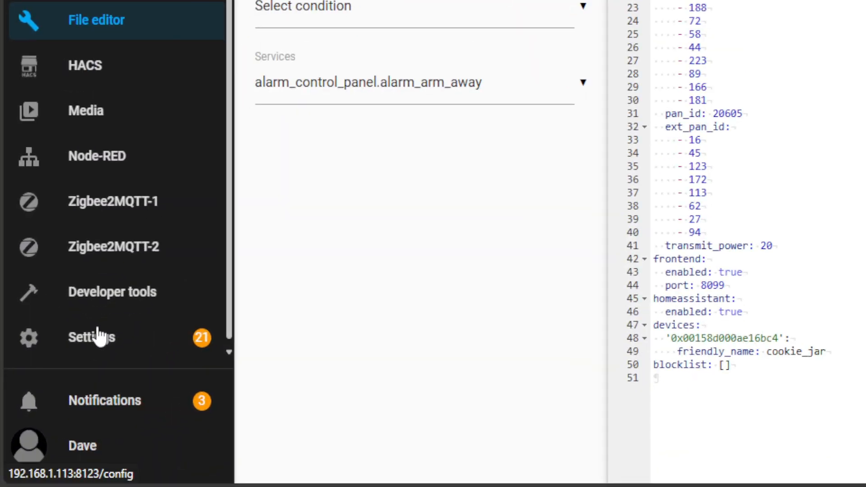
Restart the second Zigbee2MQTT add-on and highlight the channel change entries in its log
left_click(50, 412)
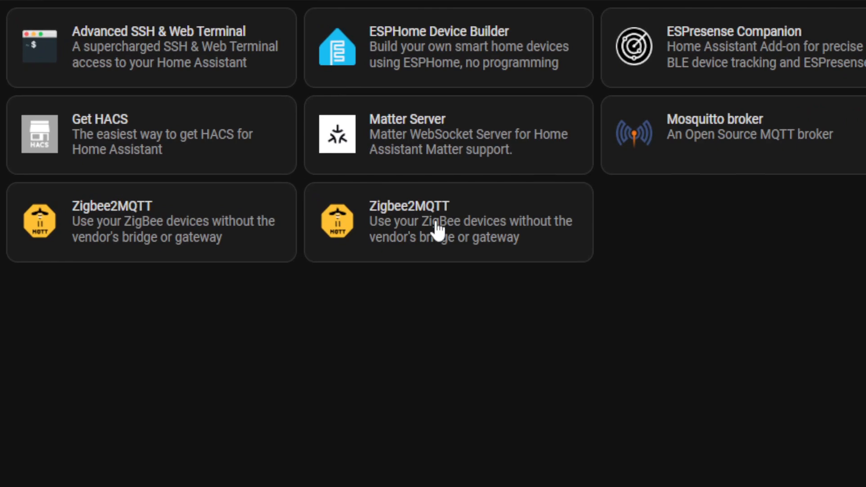
left_click(467, 229)
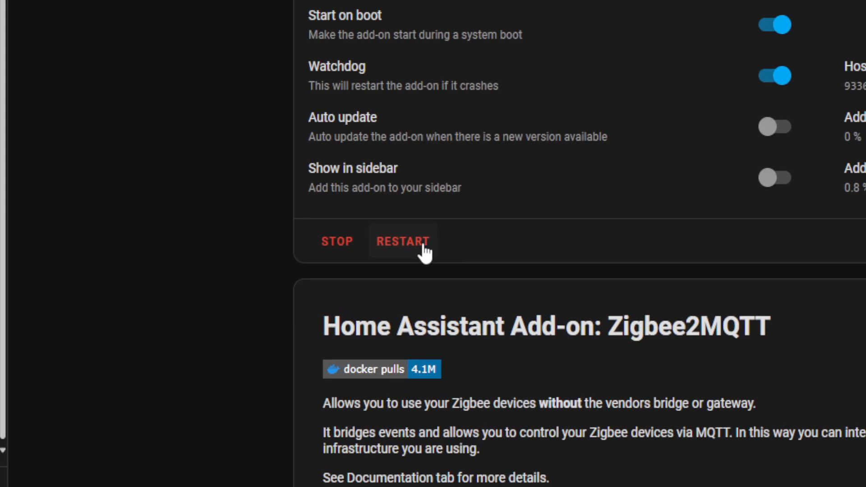
left_click(423, 247)
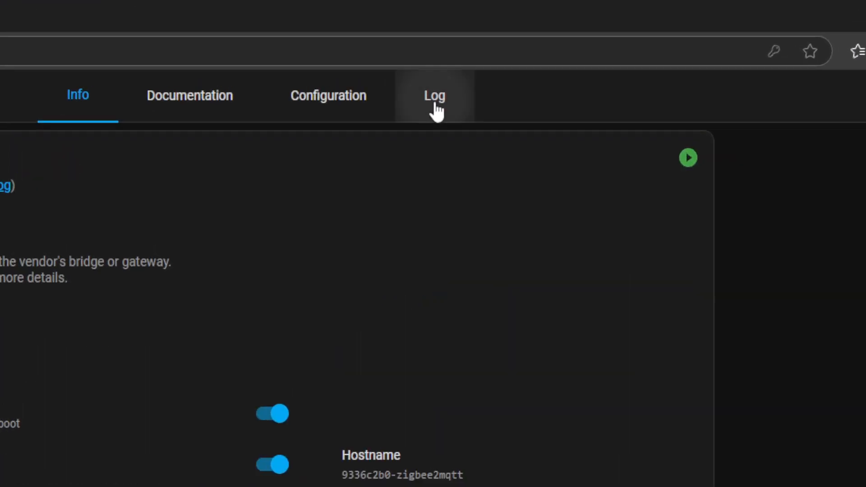
left_click(579, 53)
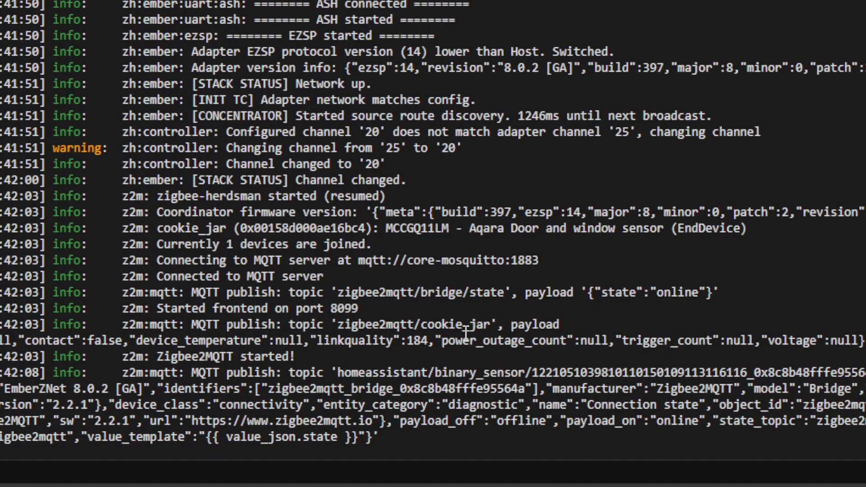
left_click_drag(423, 185, 3, 149)
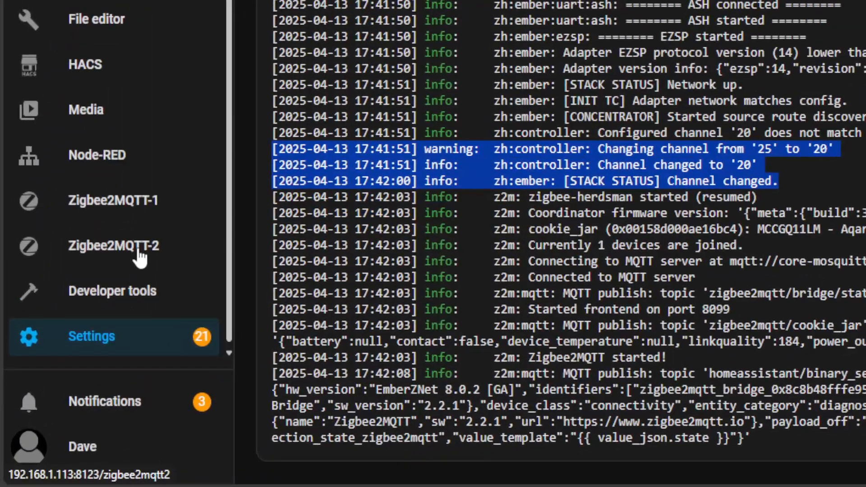
Check the exposed values of the cookie_jar sensor in Zigbee2MQTT-2
left_click(69, 370)
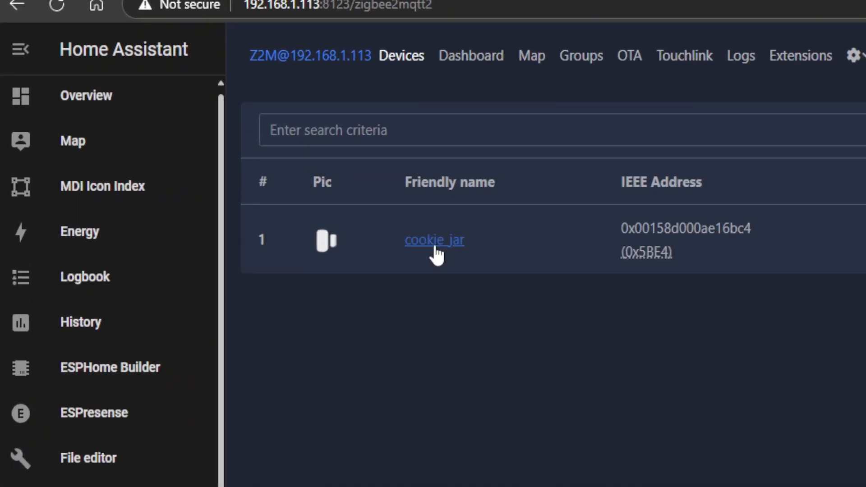
left_click(222, 145)
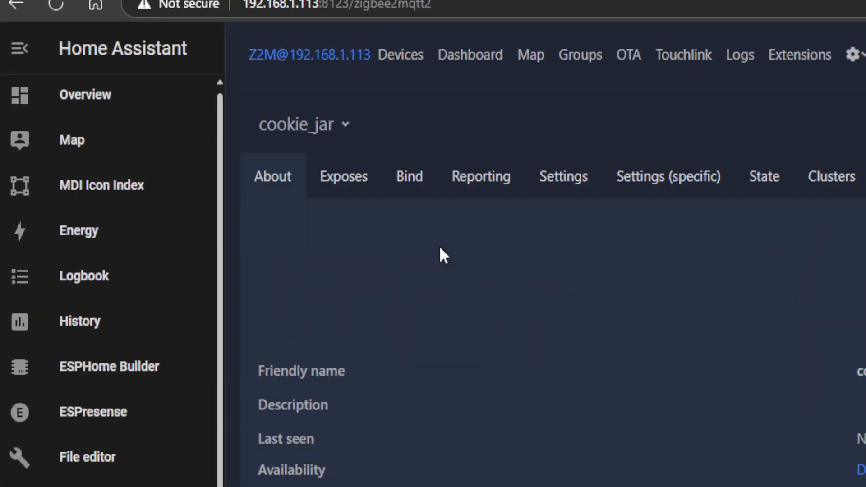
left_click(356, 185)
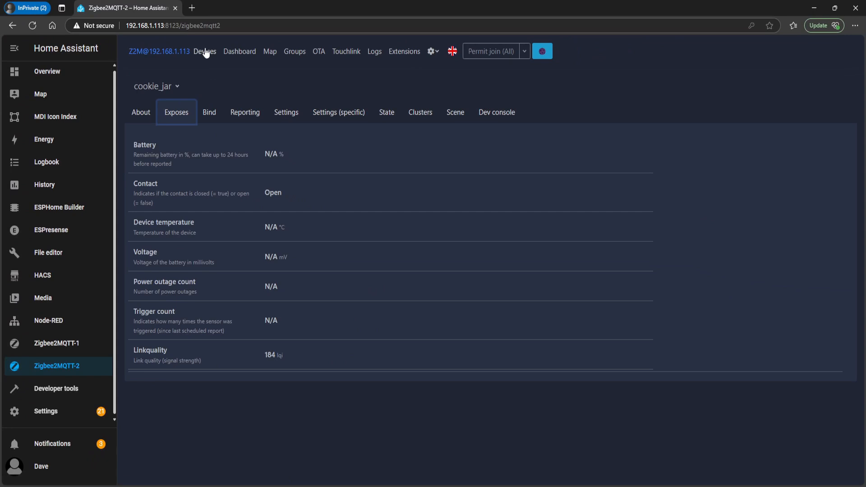
Try to re-pair the cookie_jar sensor by permitting joining for all, and check its exposed values
left_click(205, 53)
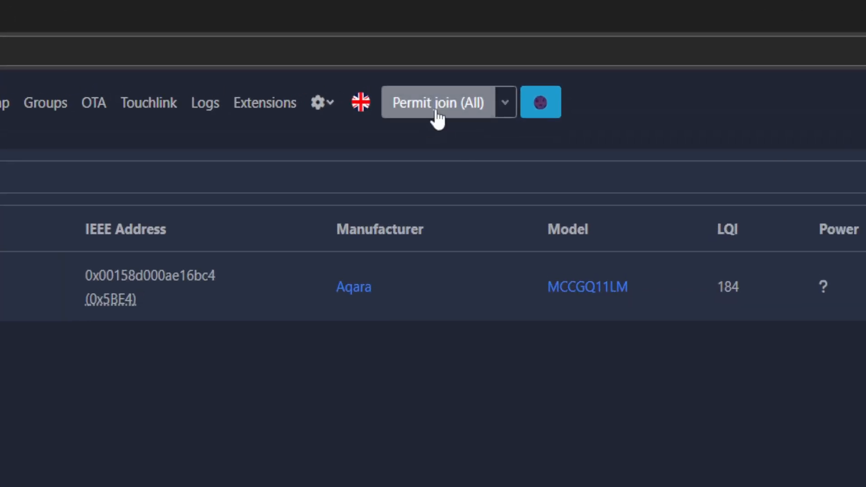
left_click(437, 119)
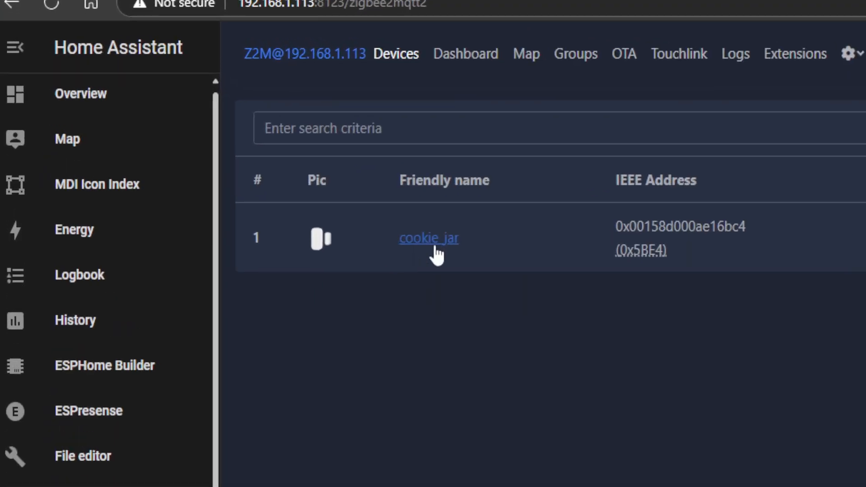
left_click(437, 246)
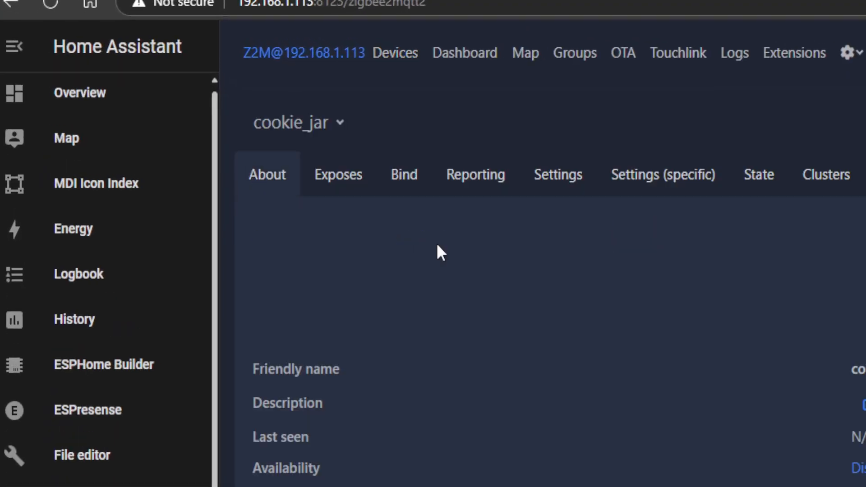
left_click(349, 184)
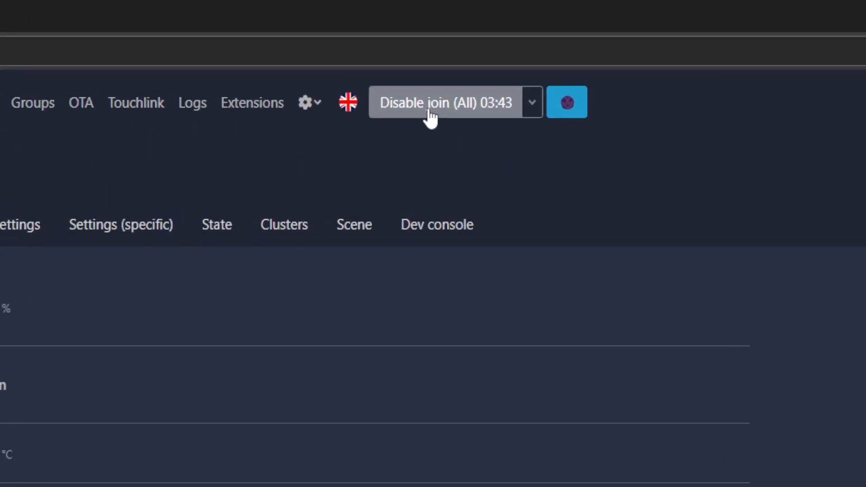
Disable joining, permit it for all again, and reopen the exposed values of cookie_jar from the device list
left_click(494, 56)
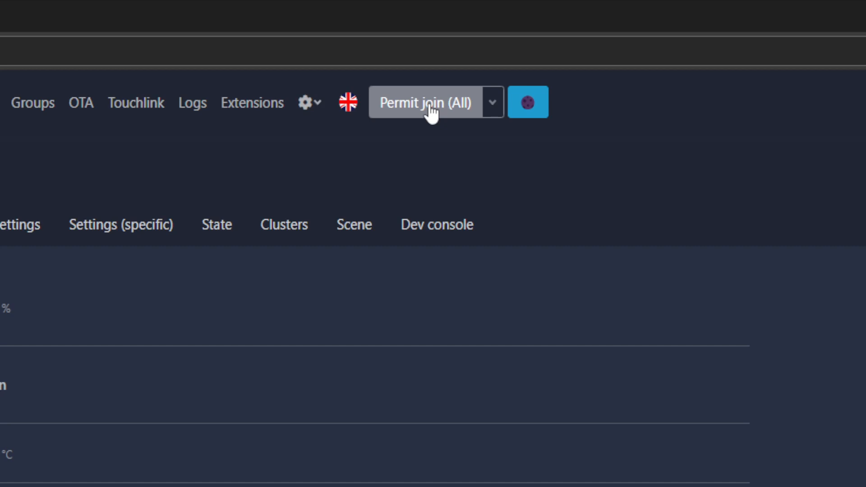
left_click(431, 113)
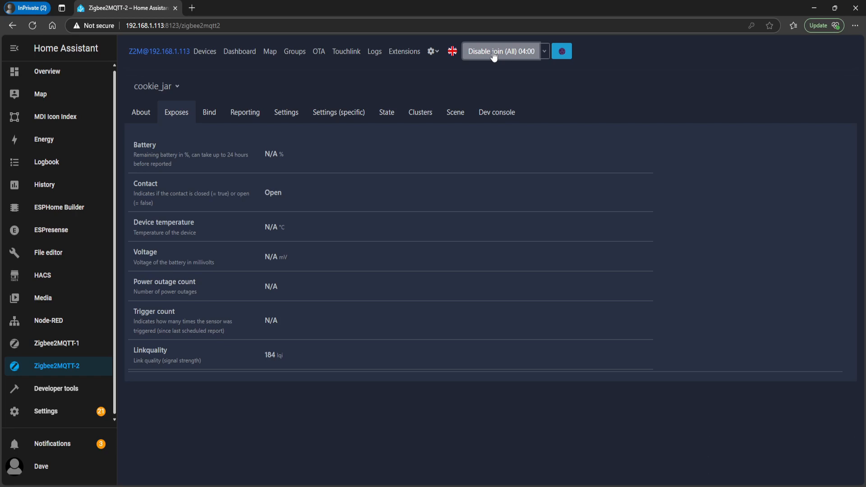
left_click(205, 52)
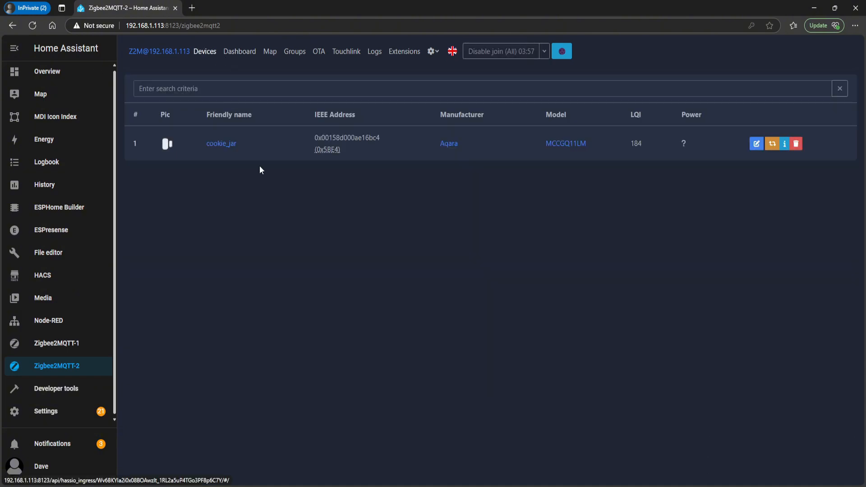
left_click(233, 146)
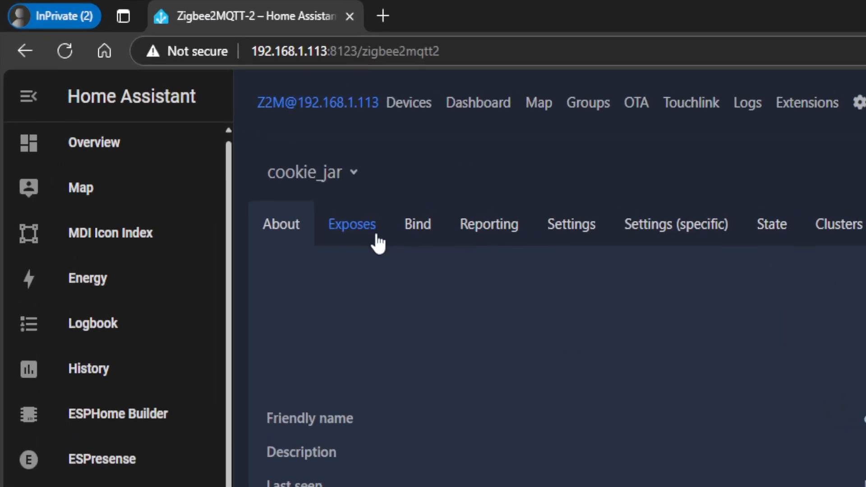
left_click(181, 118)
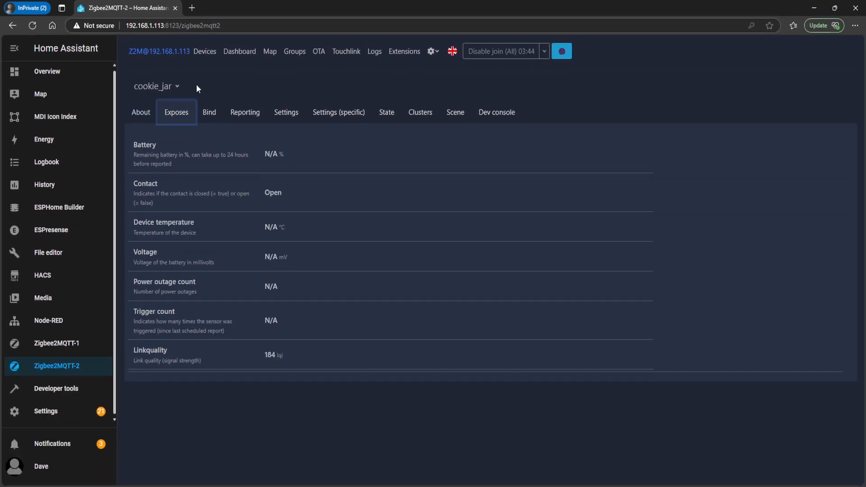
Copy the cookie_jar name and force remove the device from Zigbee2MQTT-2 without blocking it from joining again
left_click(205, 54)
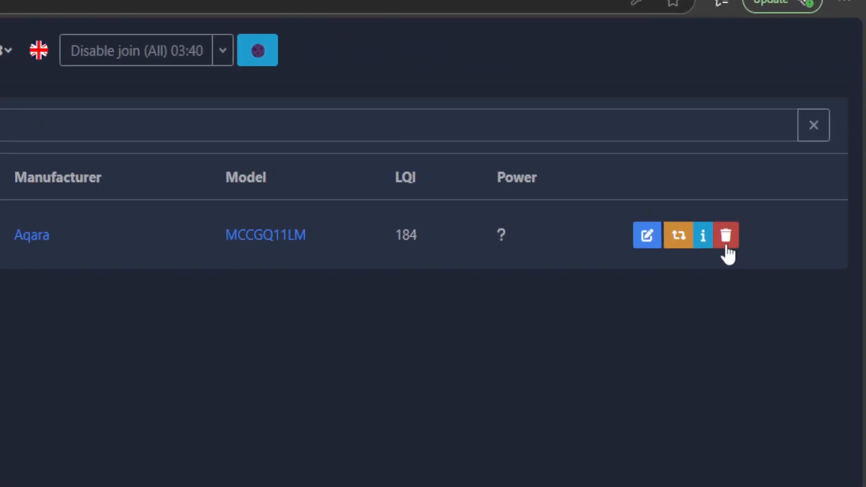
left_click(796, 146)
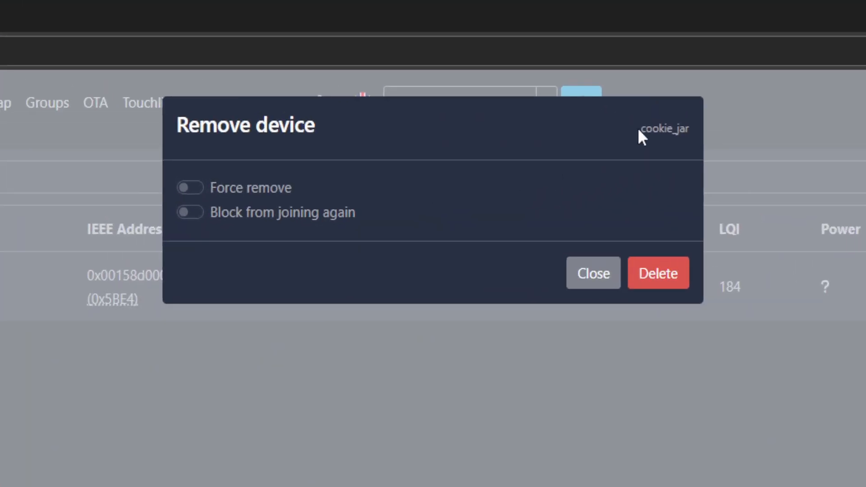
left_click_drag(639, 130, 690, 131)
right_click(666, 134)
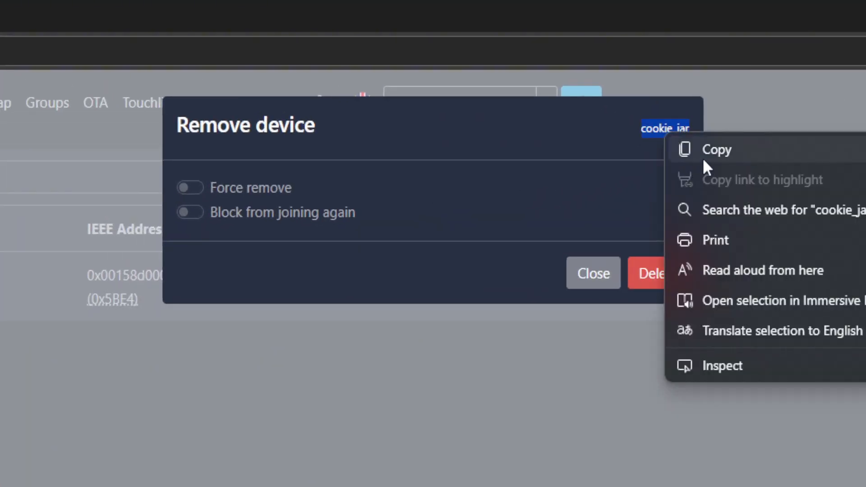
left_click(702, 158)
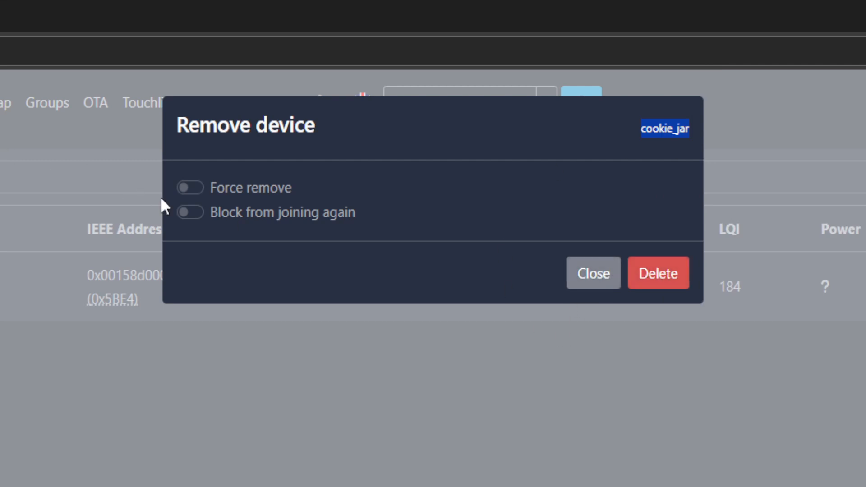
left_click(195, 188)
left_click(672, 284)
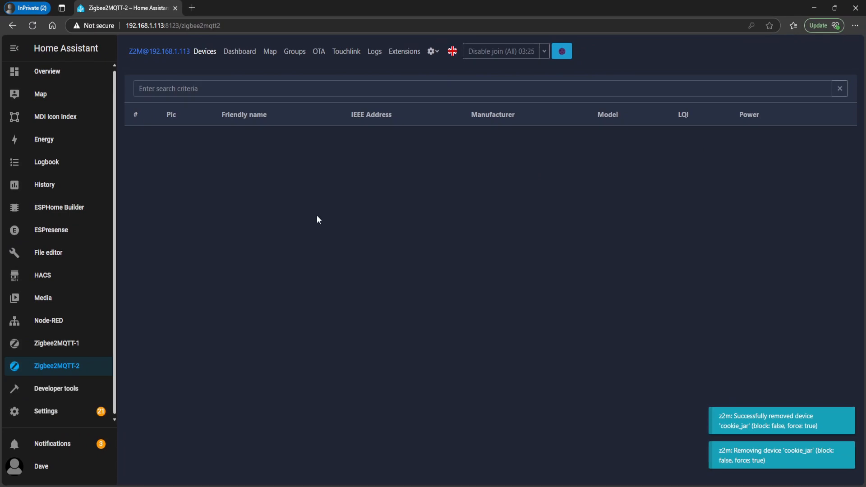
Restart joining for all to pair the sensor, and rename it cookie_jar with Update Home Assistant entity ID enabled
left_click(511, 52)
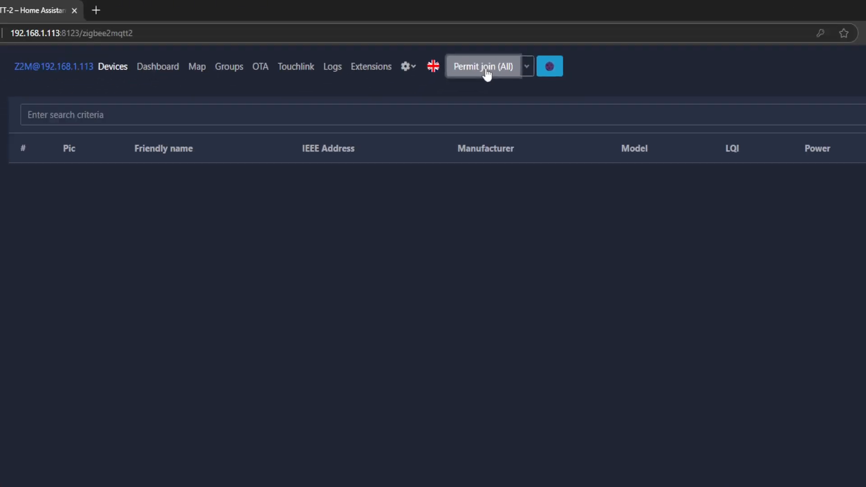
left_click(467, 109)
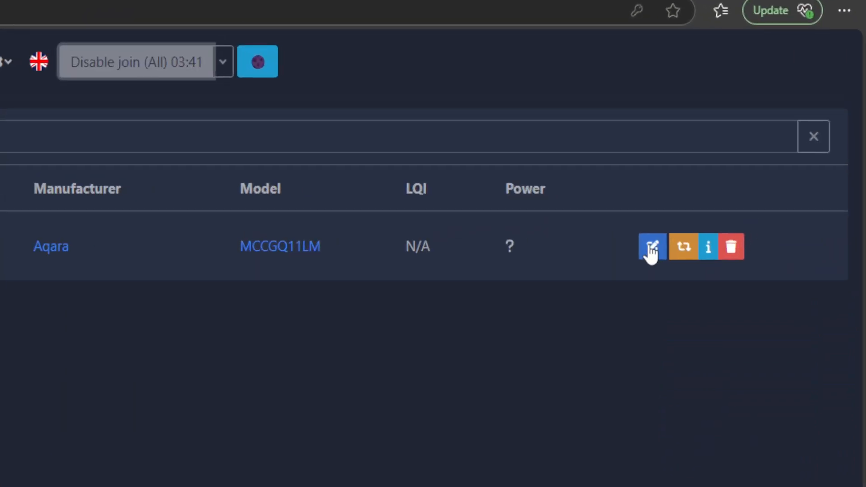
left_click(650, 247)
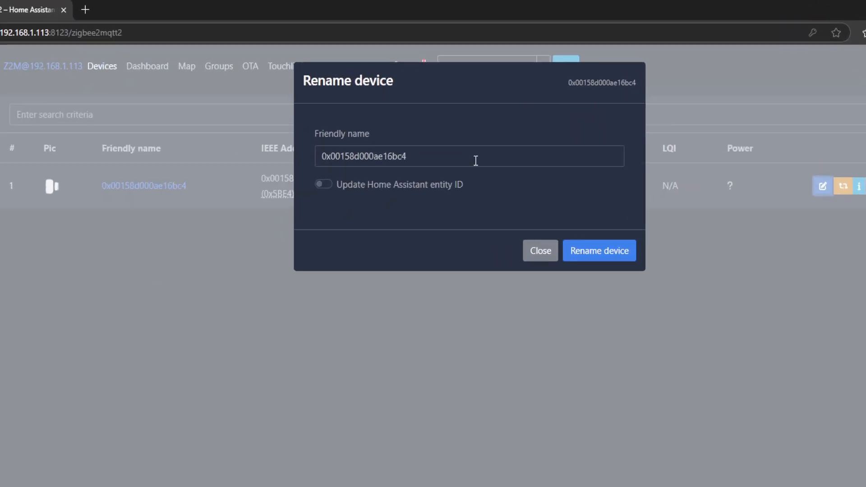
double_click(492, 124)
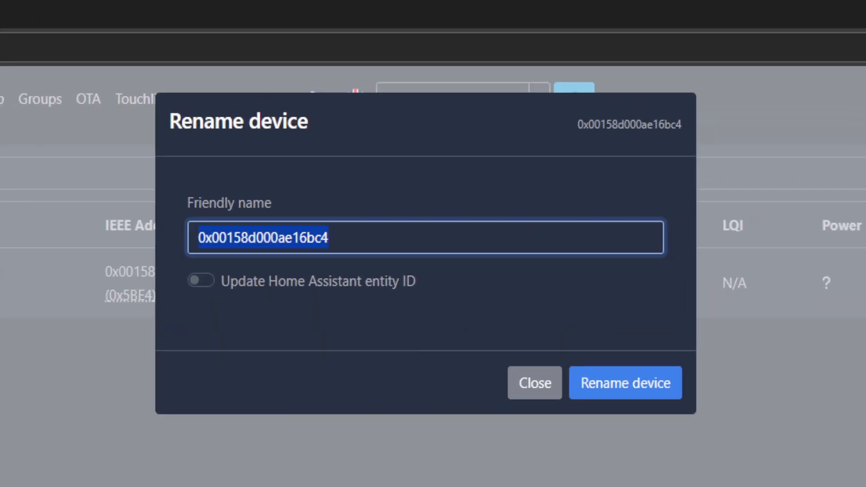
type("cooki")
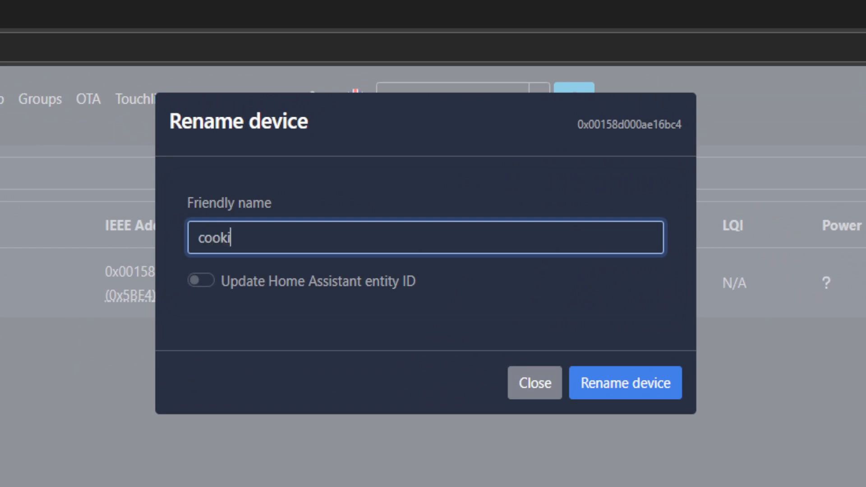
type("e_jar")
left_click(207, 276)
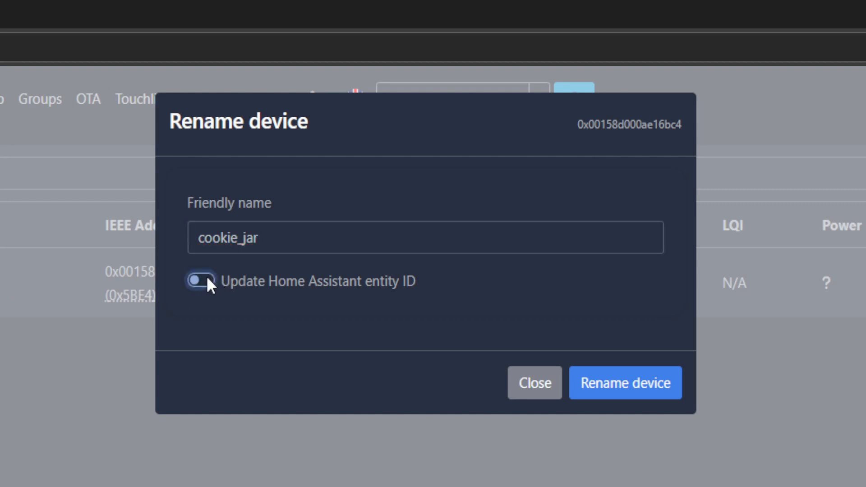
left_click(621, 387)
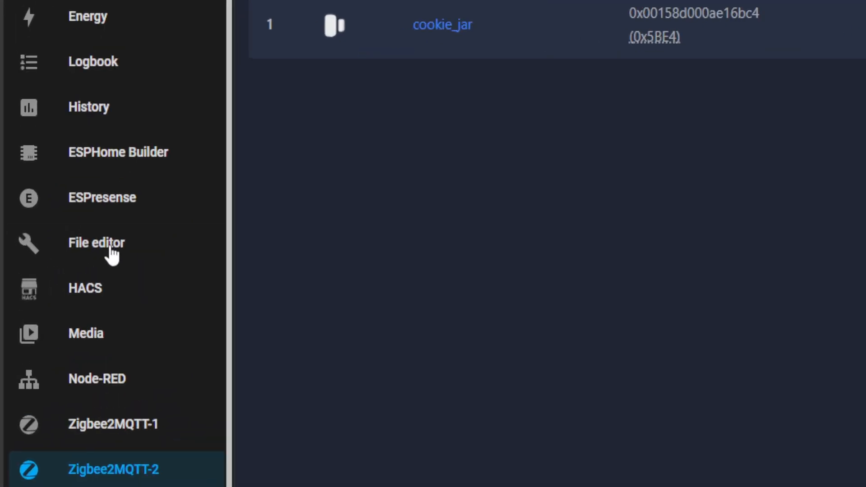
Open the zigbee2mqtt2 folder in the File editor
left_click(55, 253)
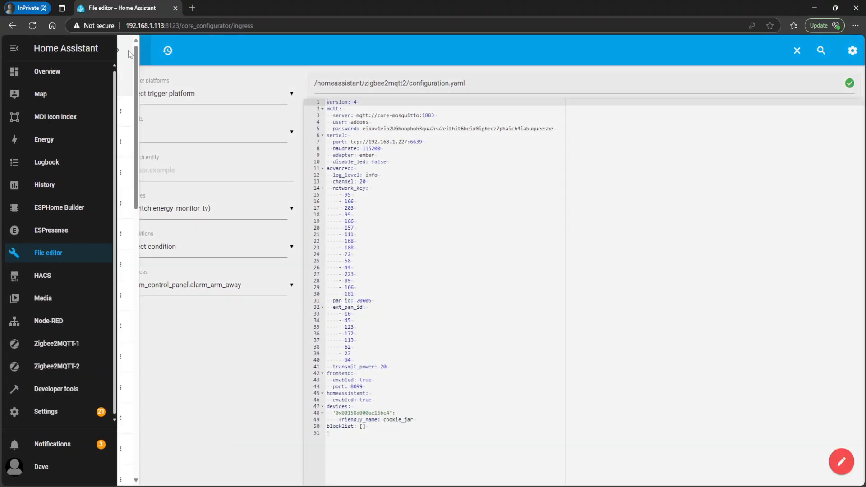
left_click(128, 50)
scroll(180, 406, "down", 10)
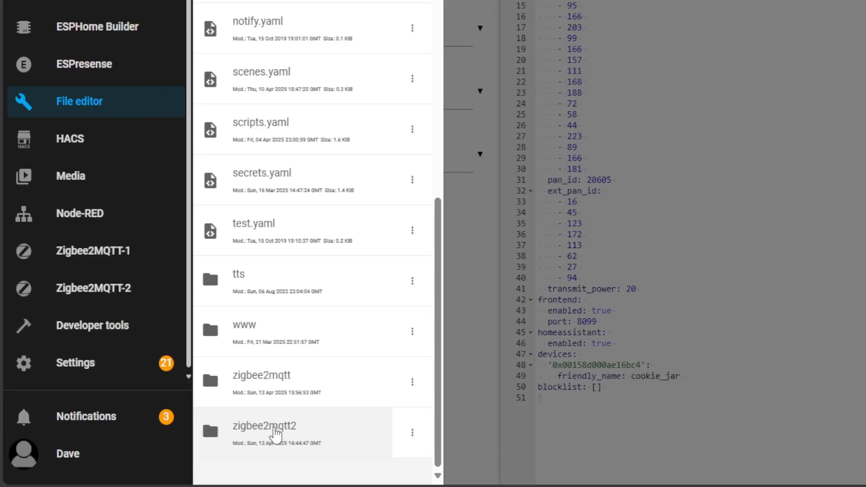
left_click(149, 450)
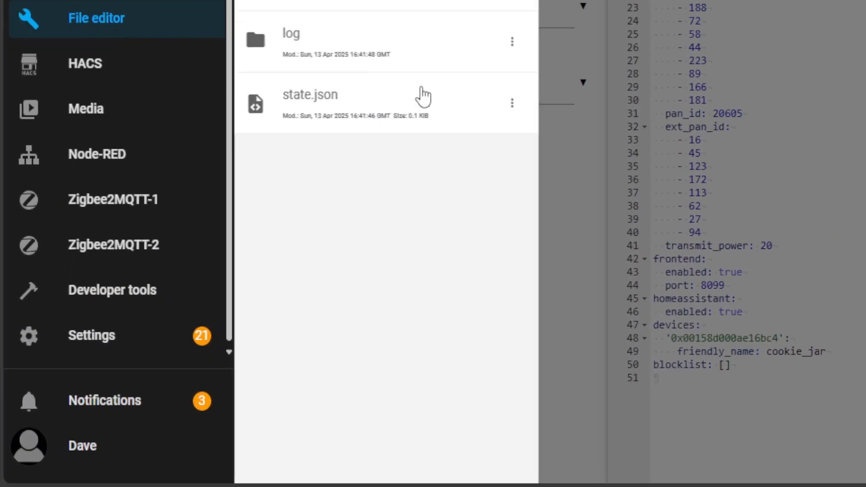